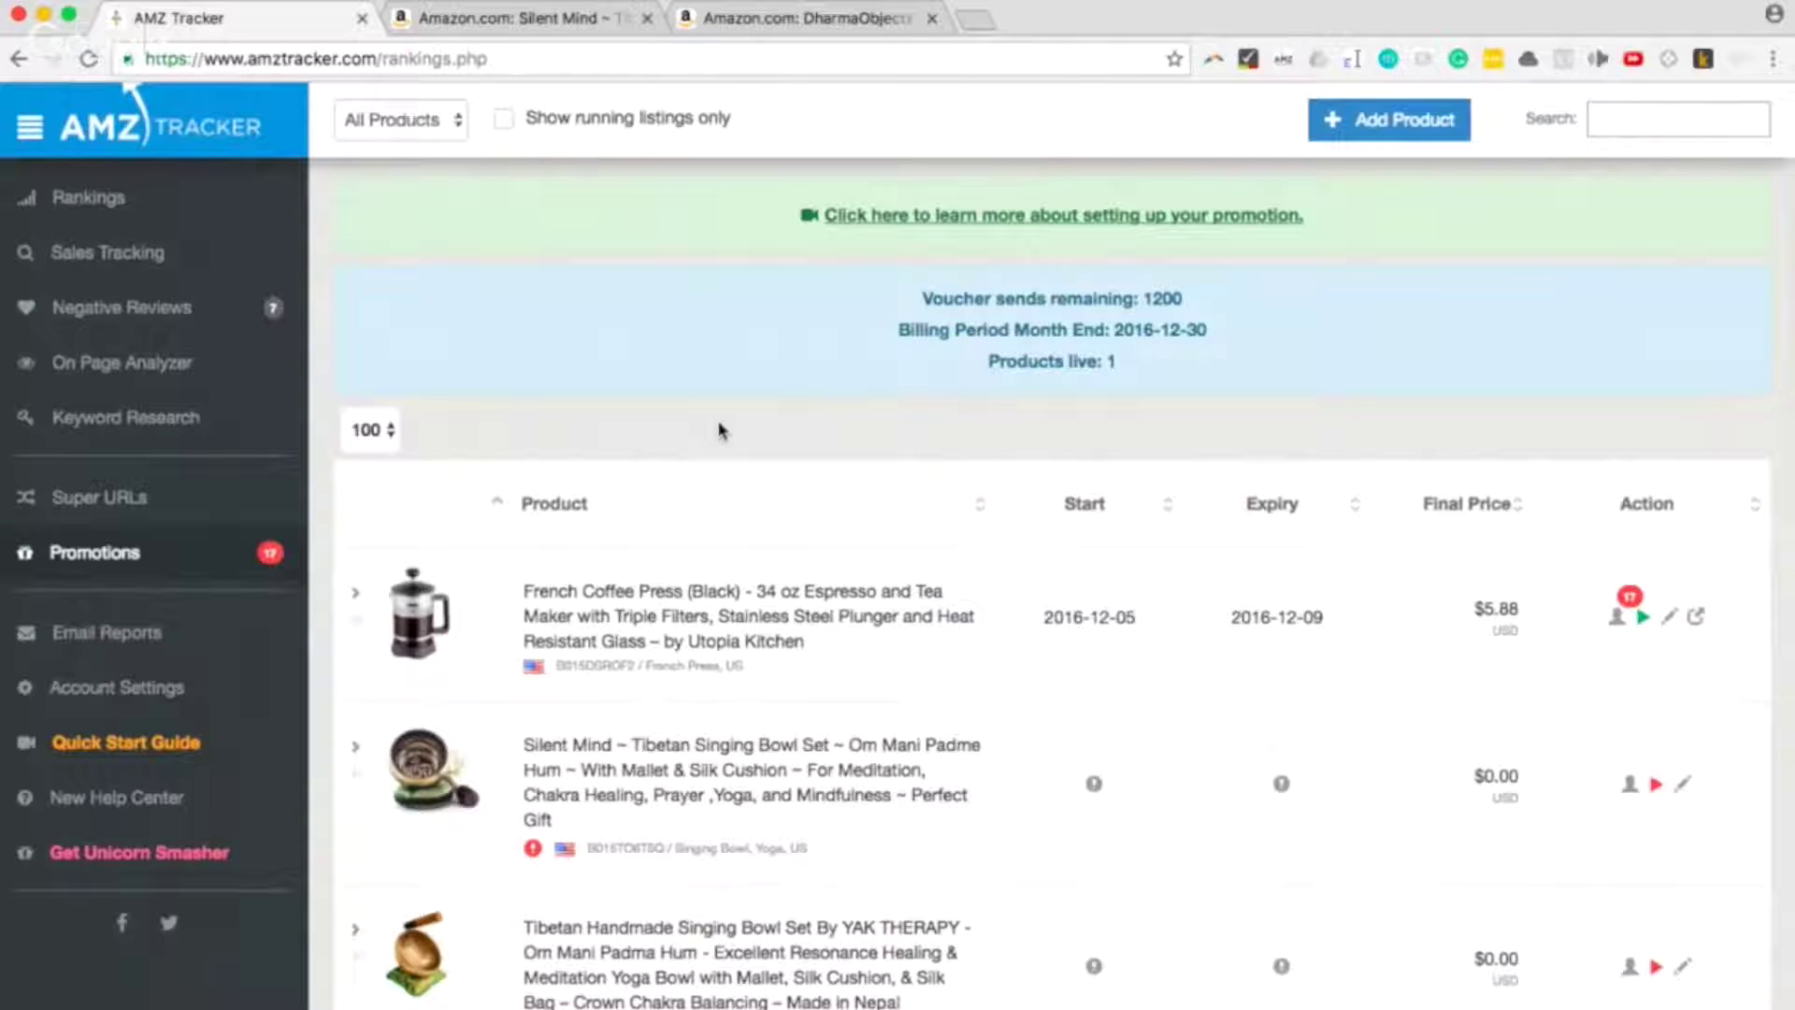
scroll(720, 429, "down", 5)
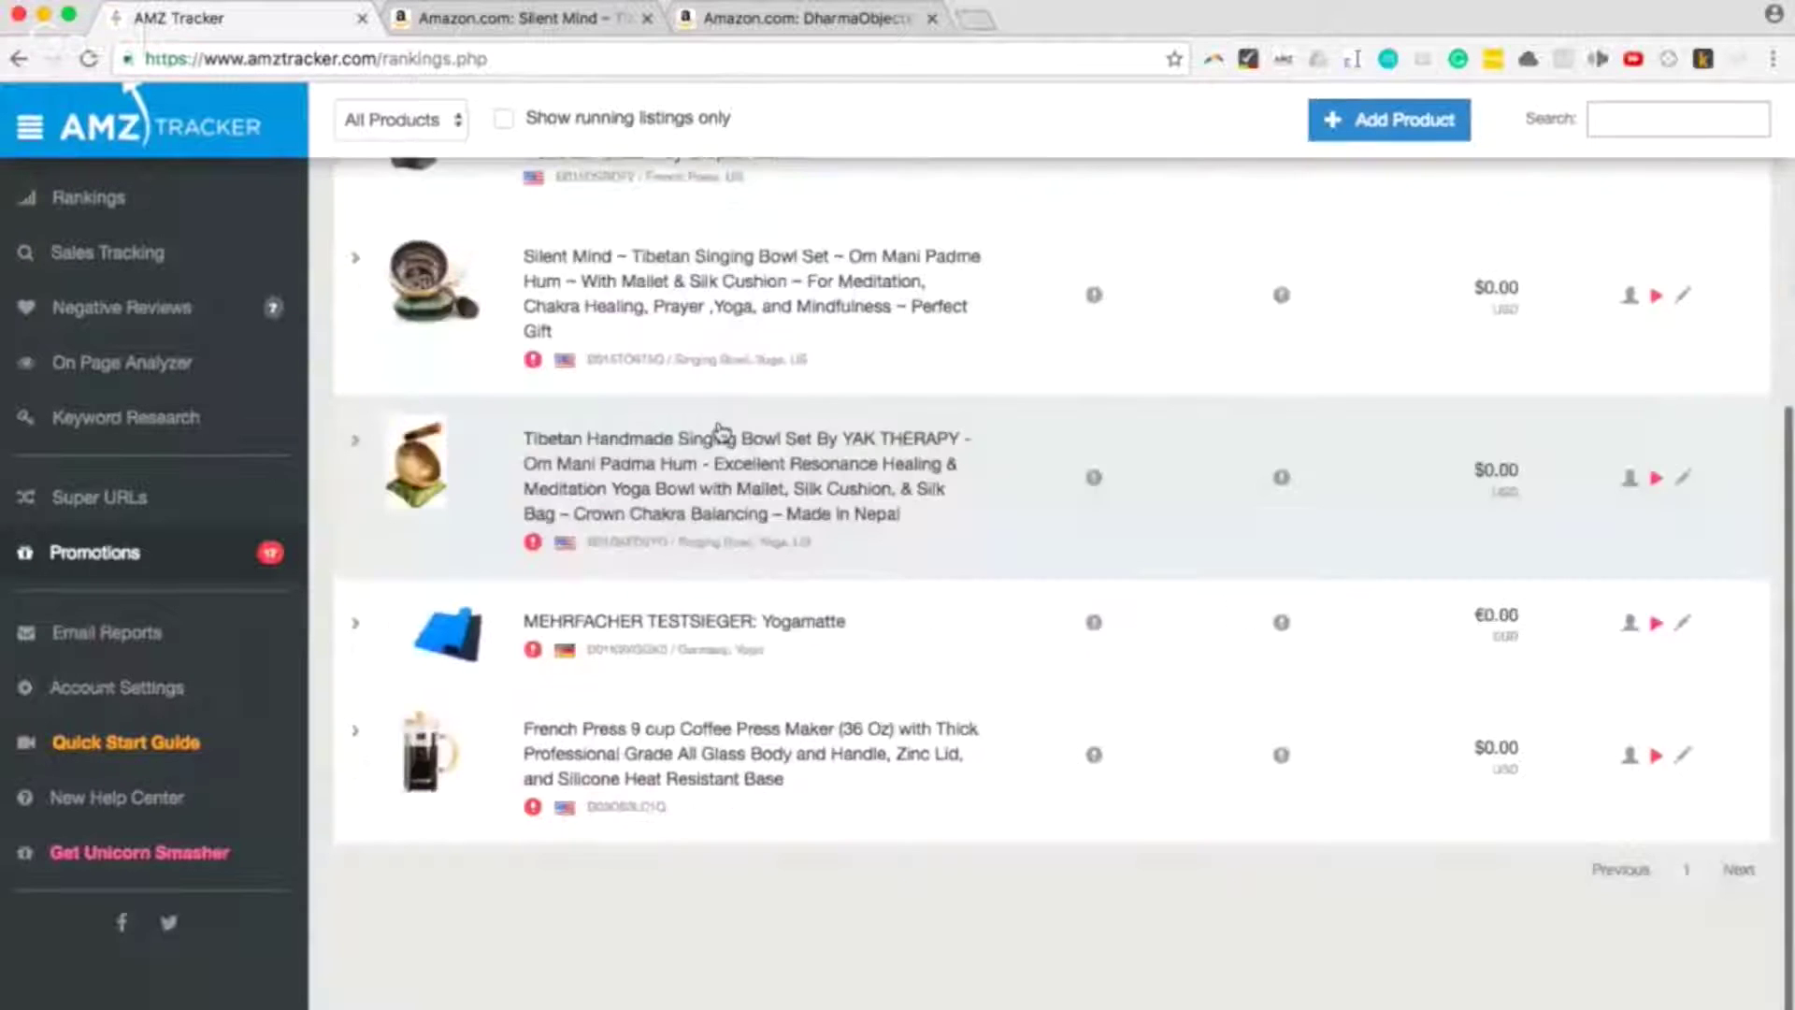
scroll(720, 430, "up", 3)
scroll(720, 429, "down", 5)
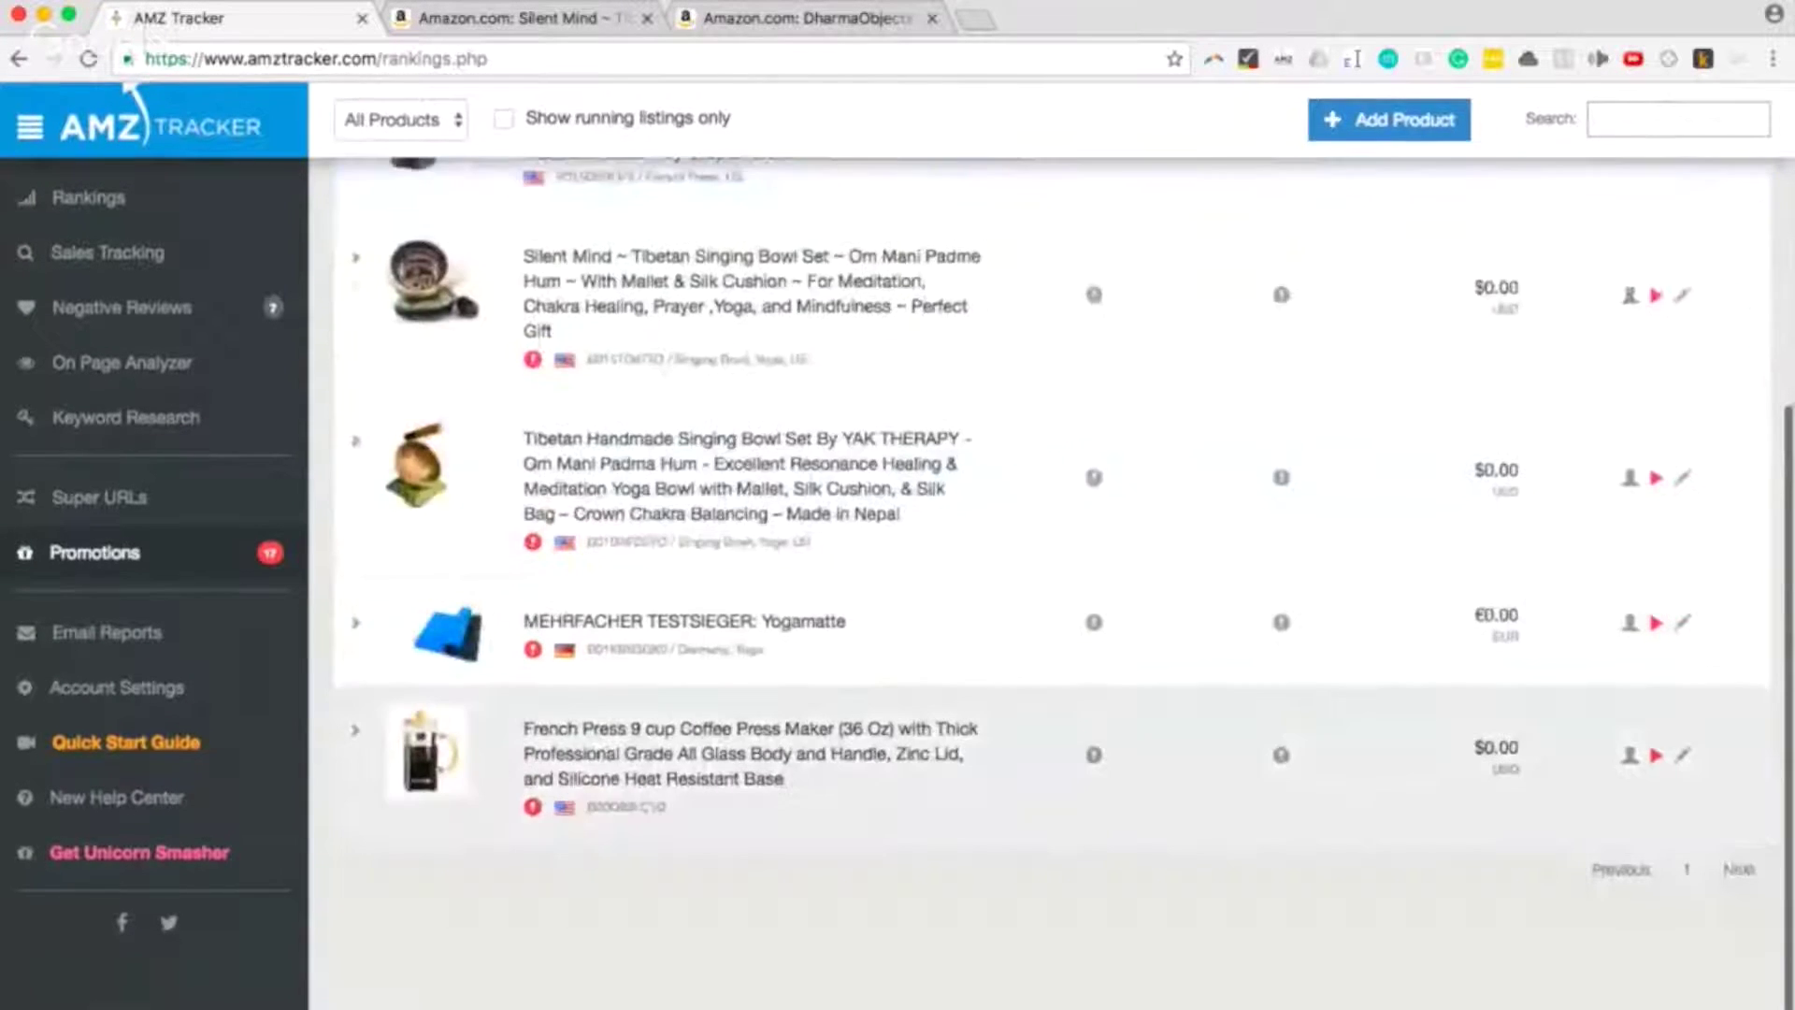
- Open the 9-cup French Press promotion and place the cursor in the Short Promotional Description field
left_click(1655, 754)
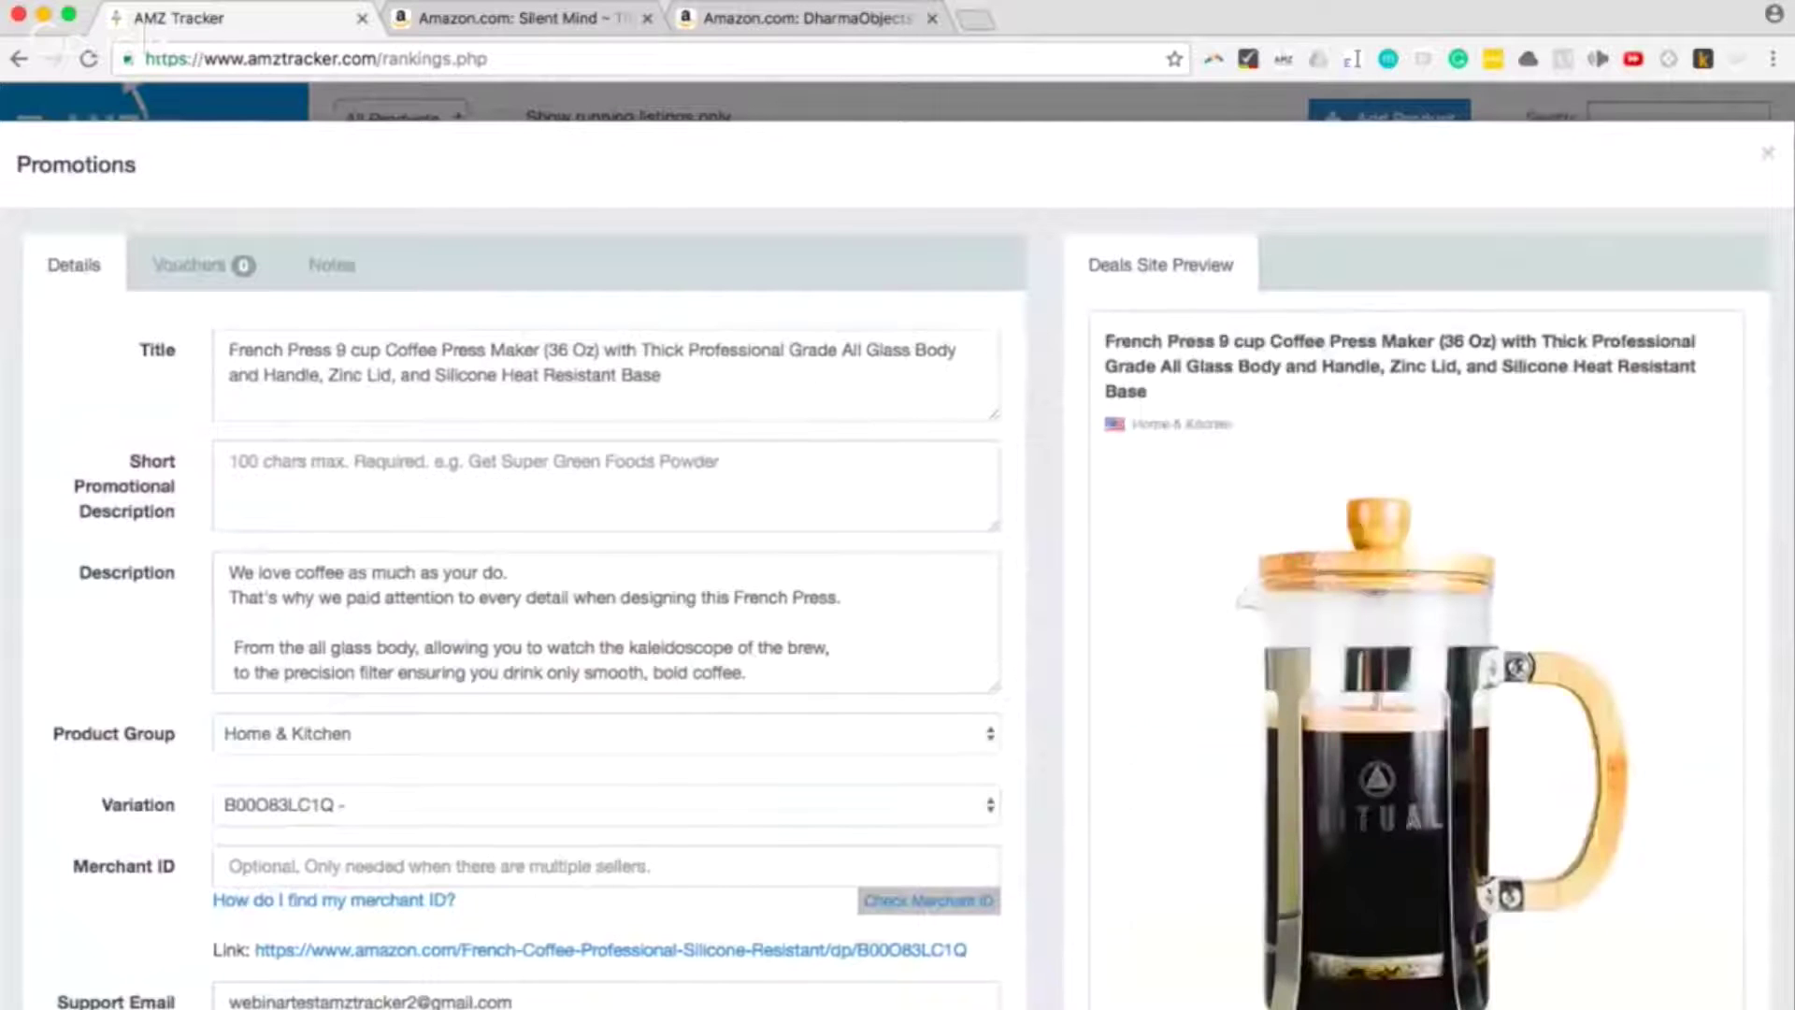
scroll(112, 552, "down", 2)
scroll(112, 551, "down", 1)
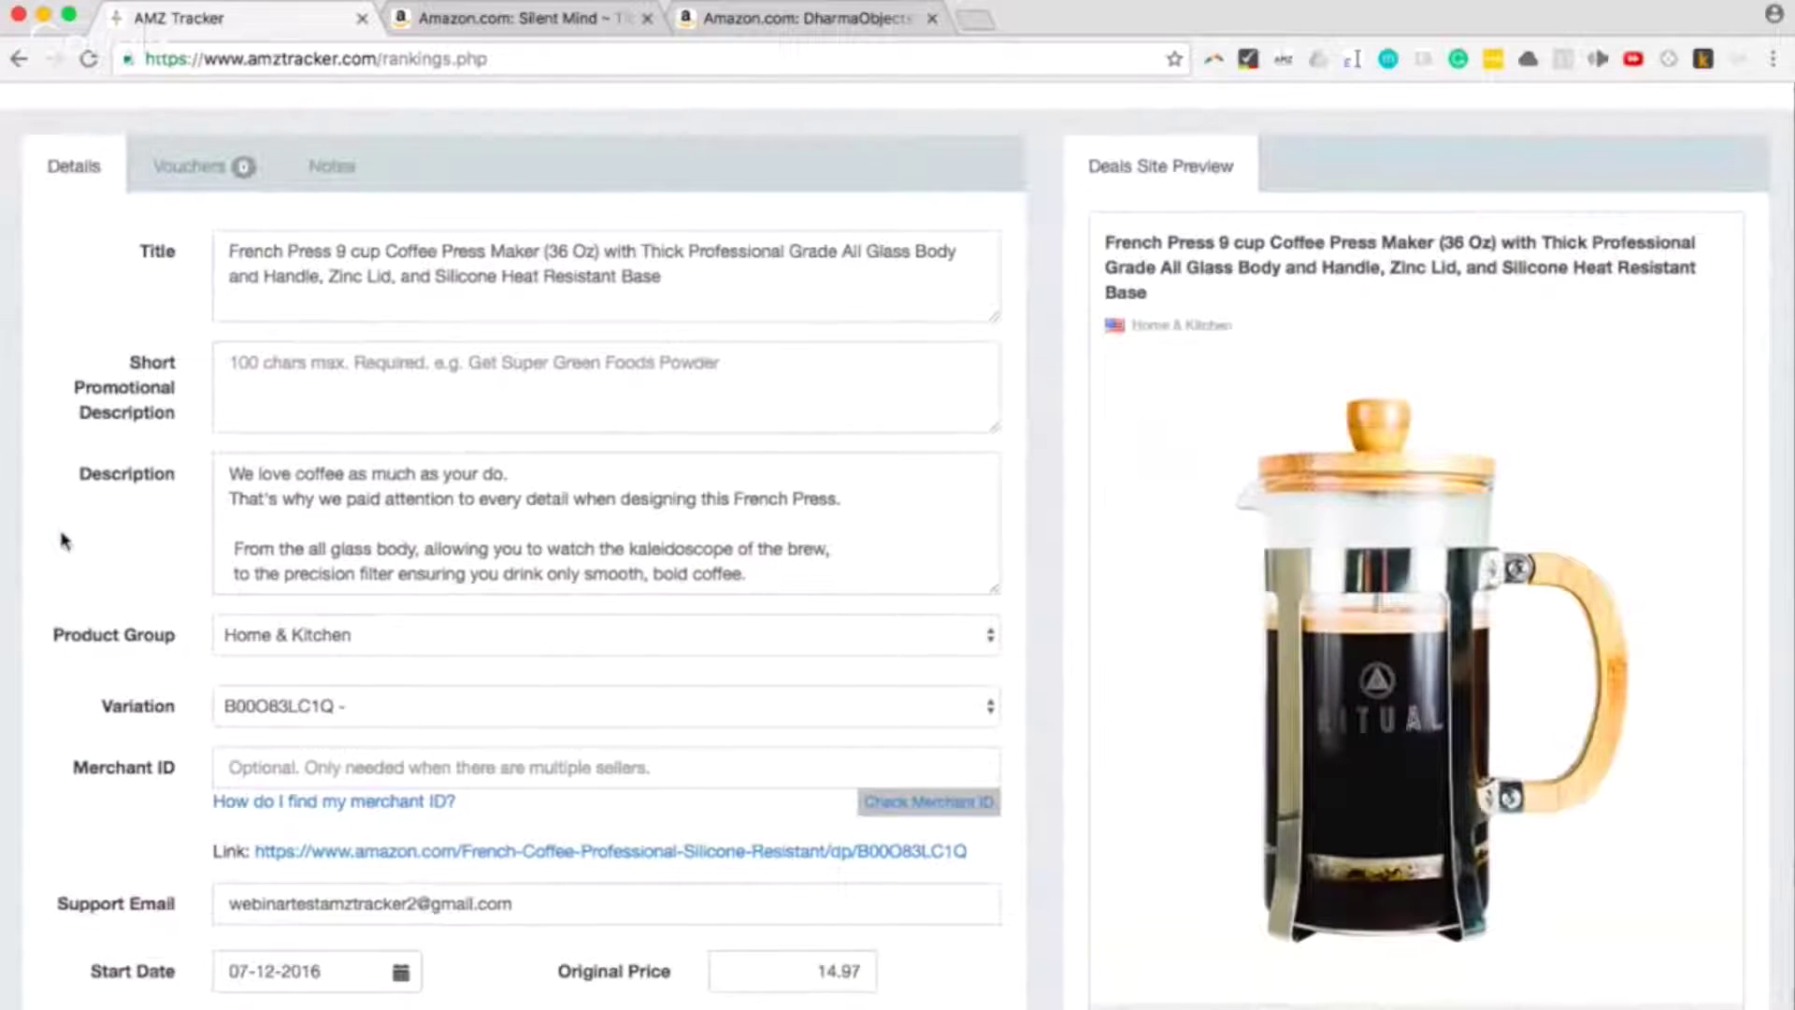
scroll(93, 400, "up", 1)
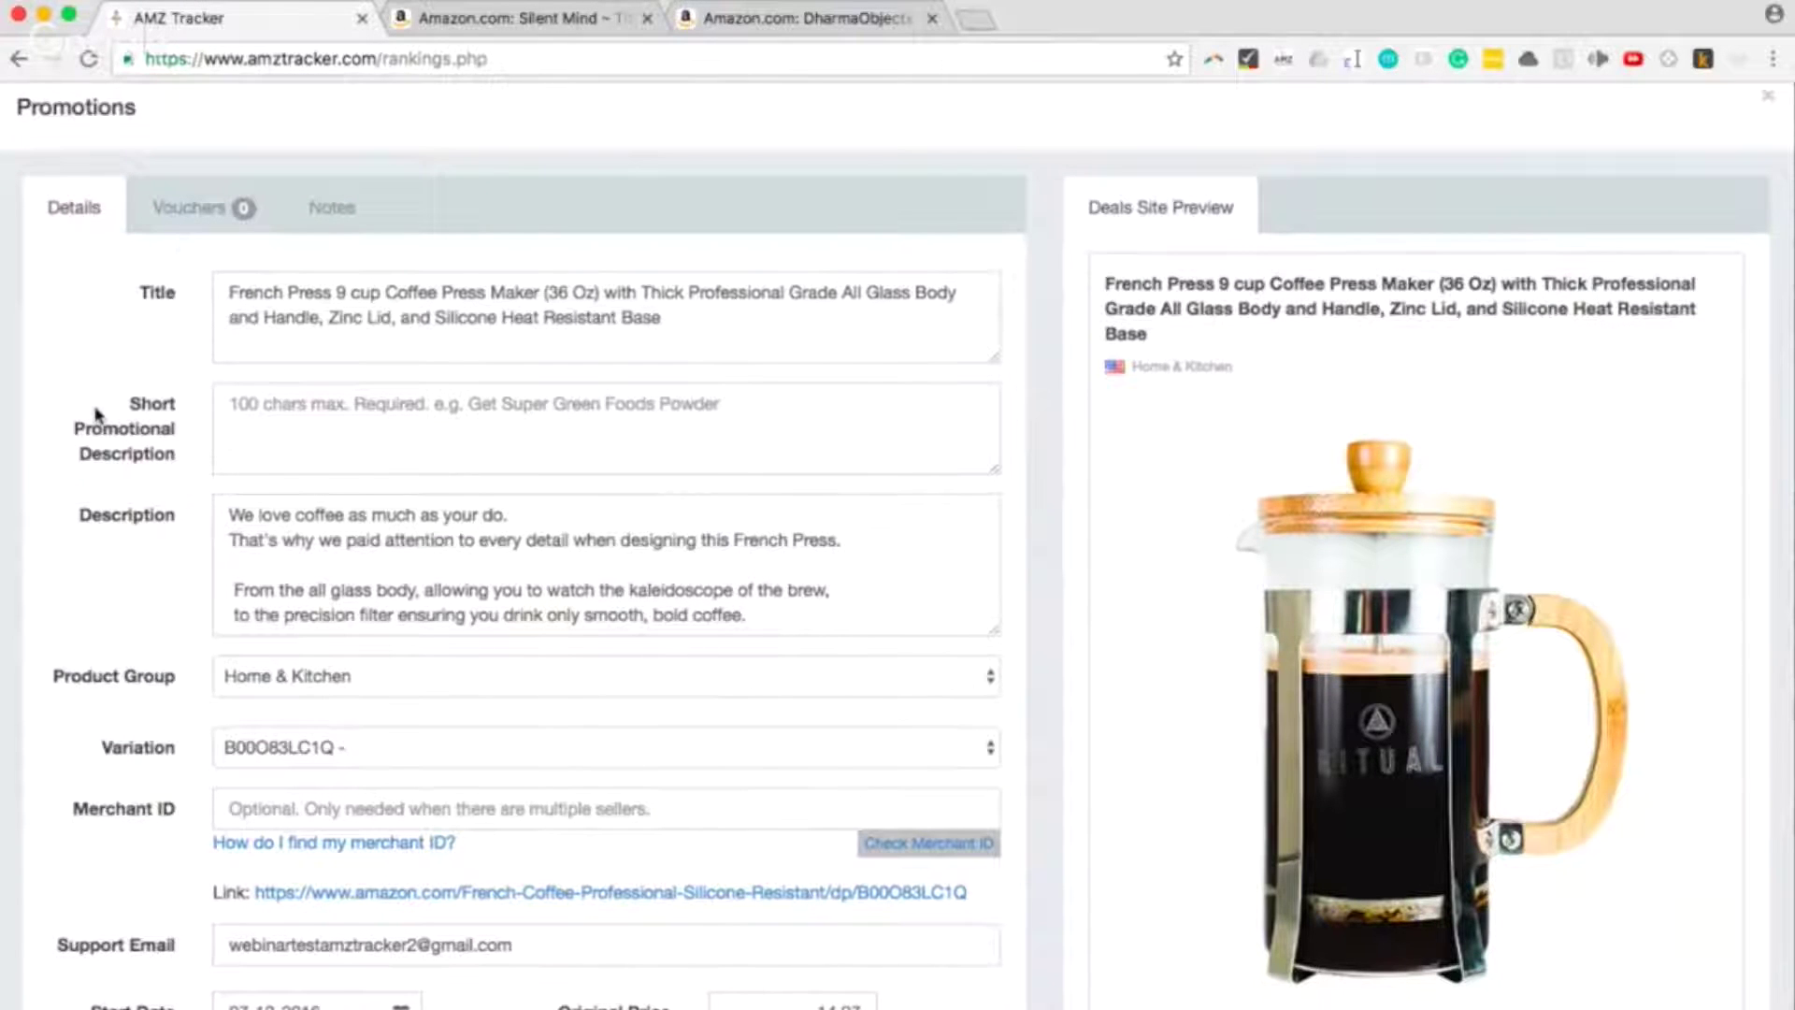
left_click(270, 348)
left_click(306, 589)
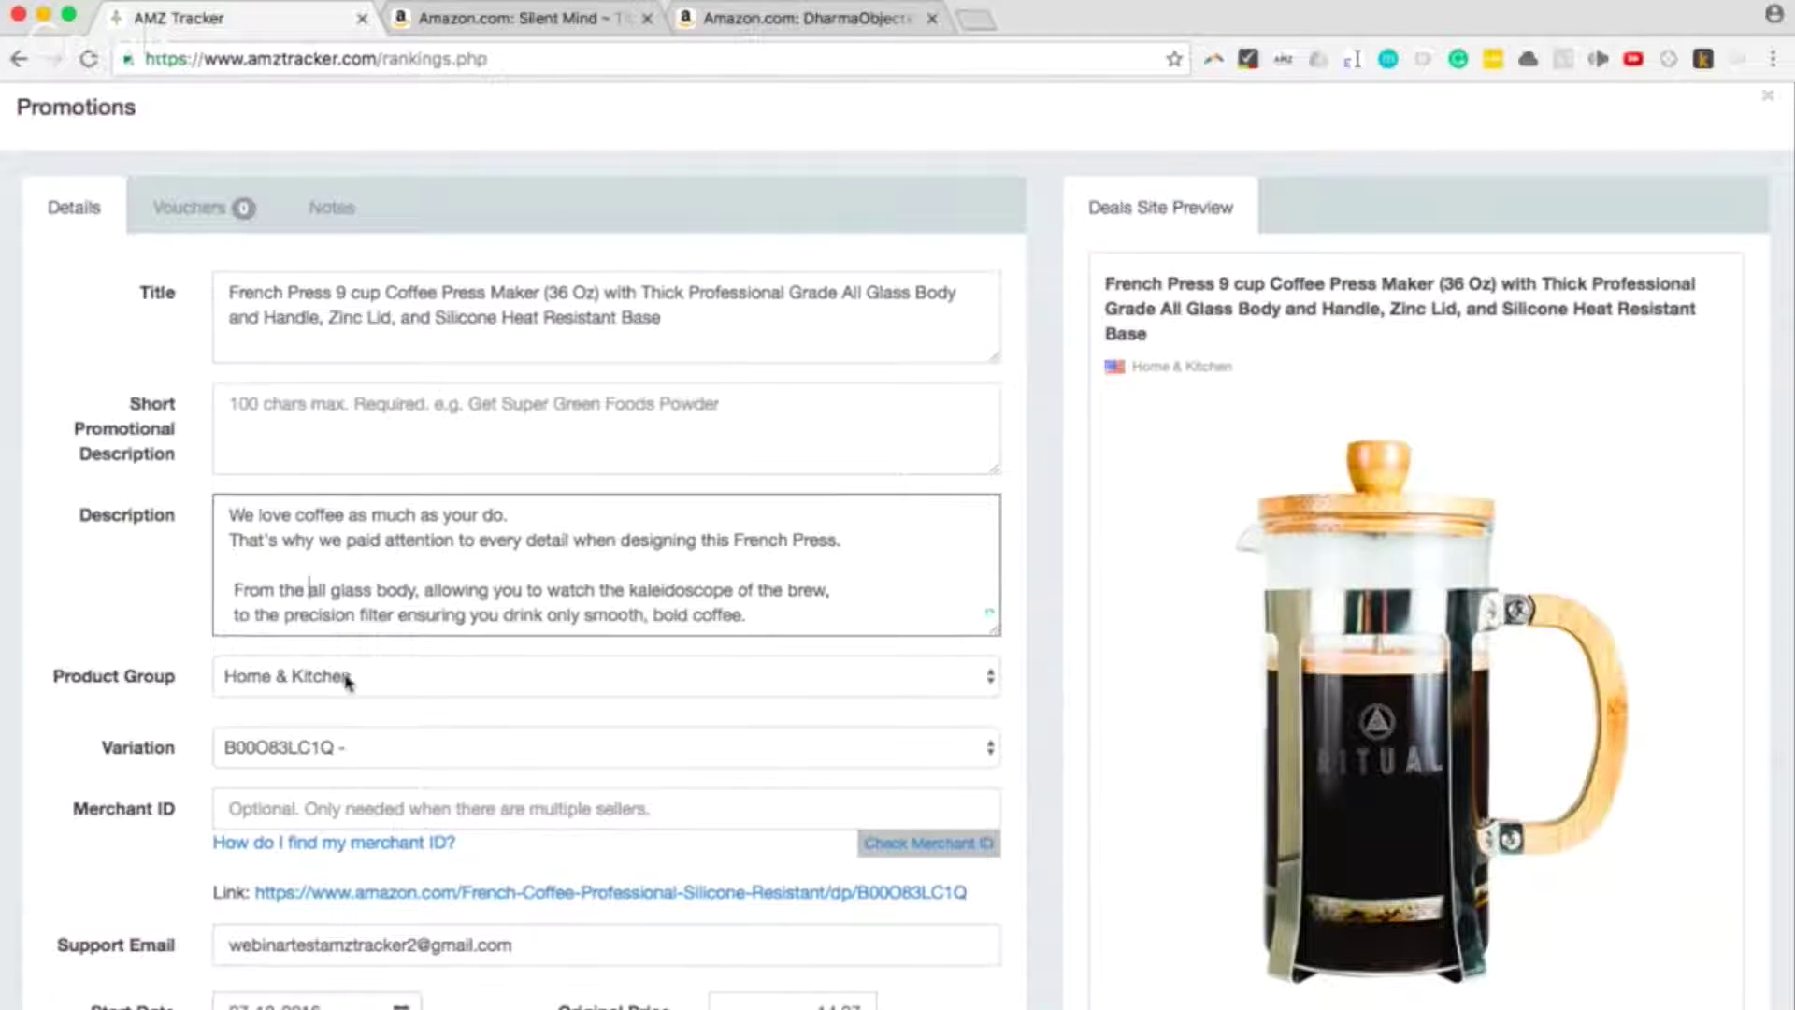
scroll(441, 776, "down", 2)
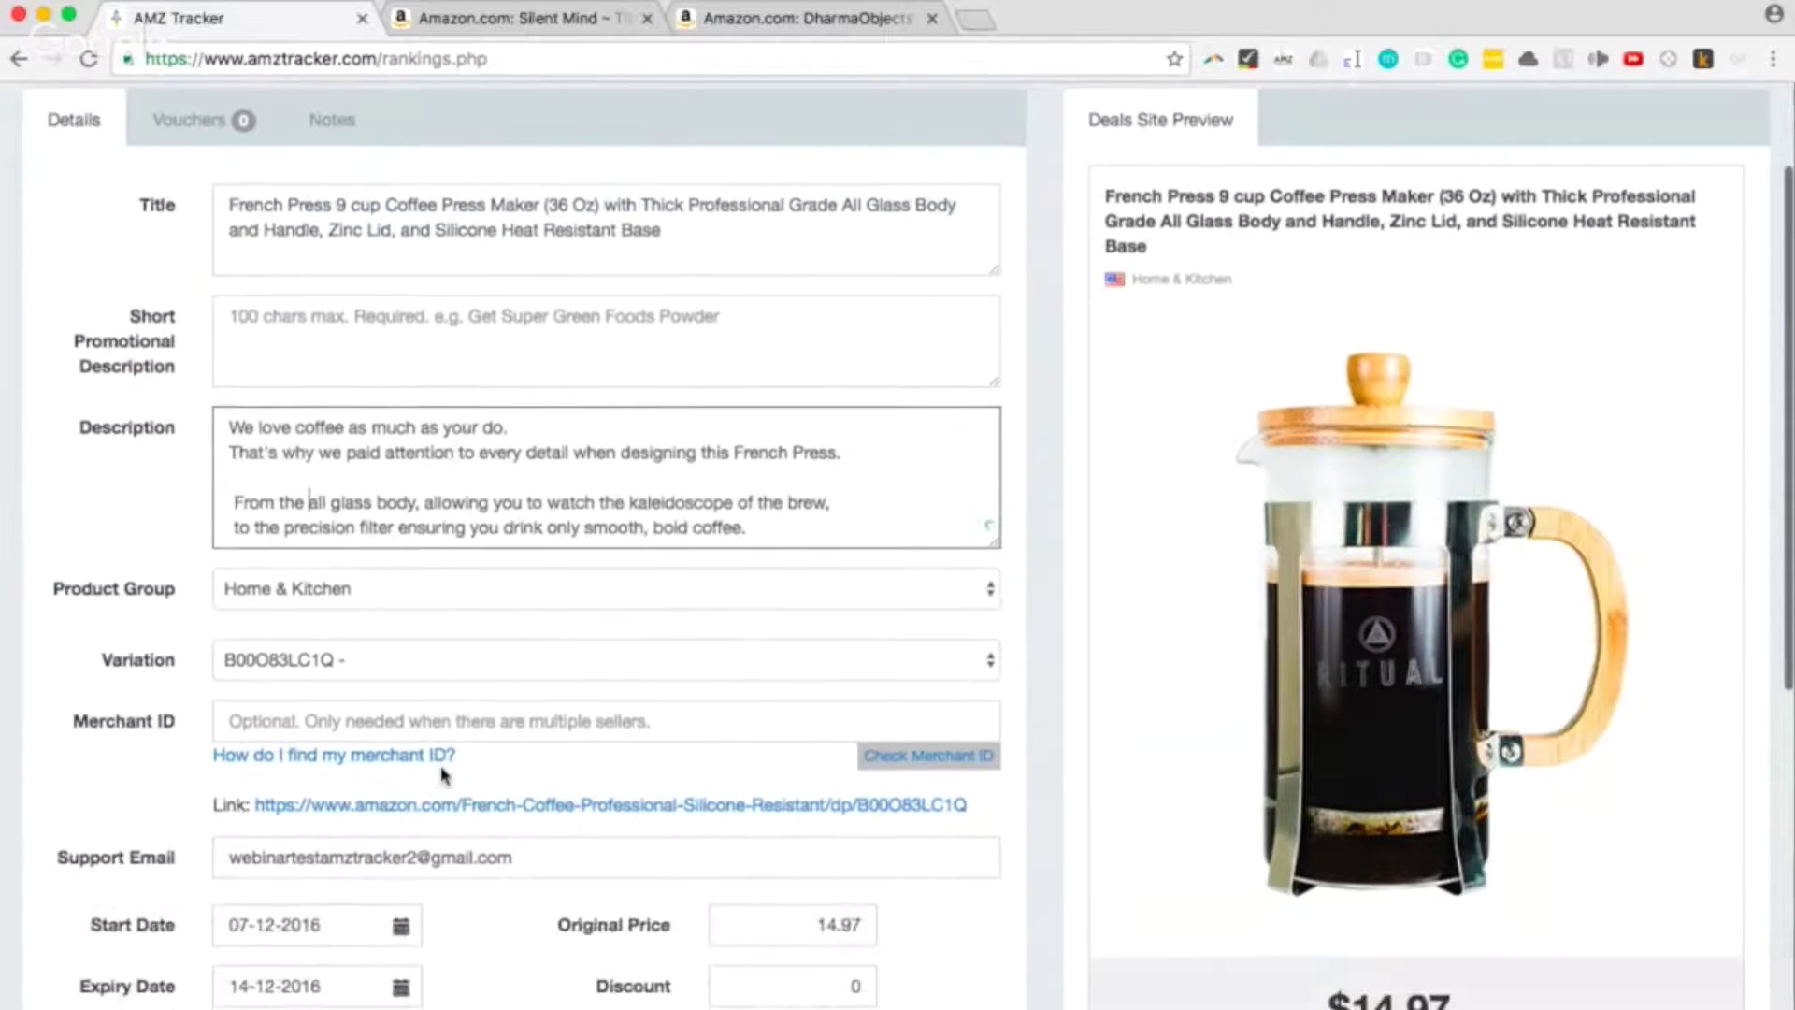
scroll(442, 765, "down", 3)
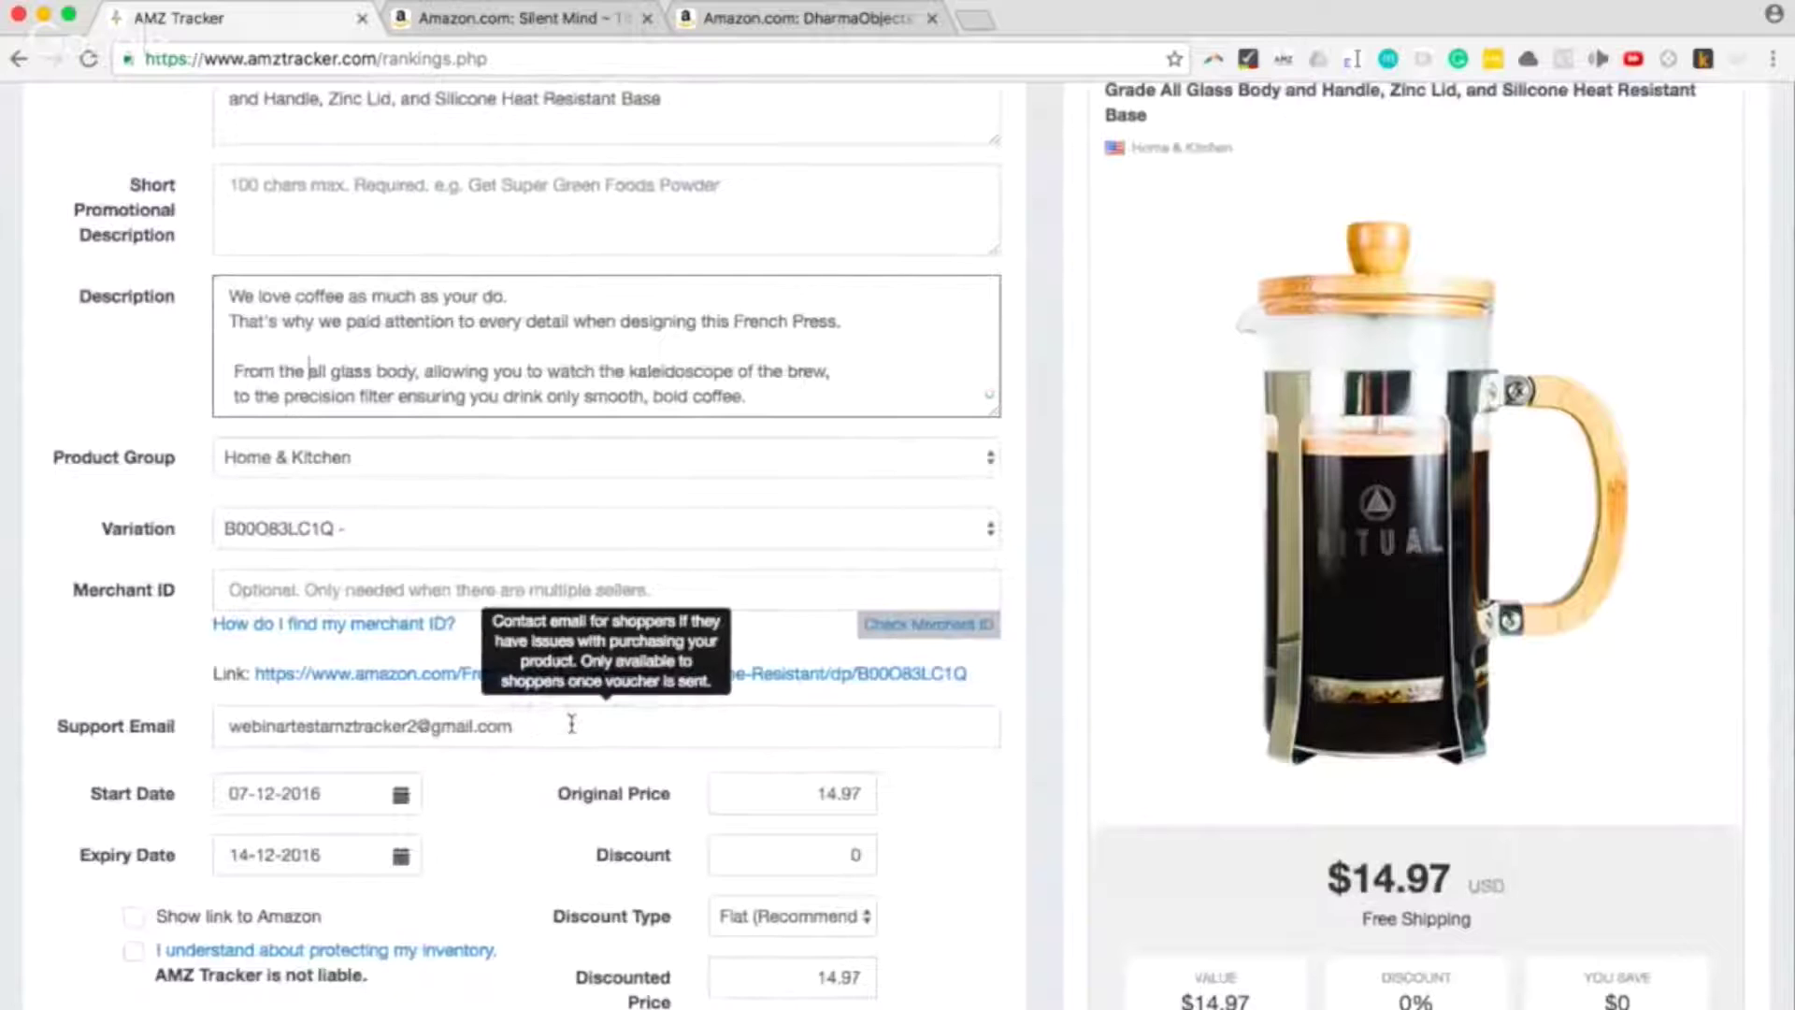
scroll(513, 856, "up", 3)
scroll(513, 828, "up", 3)
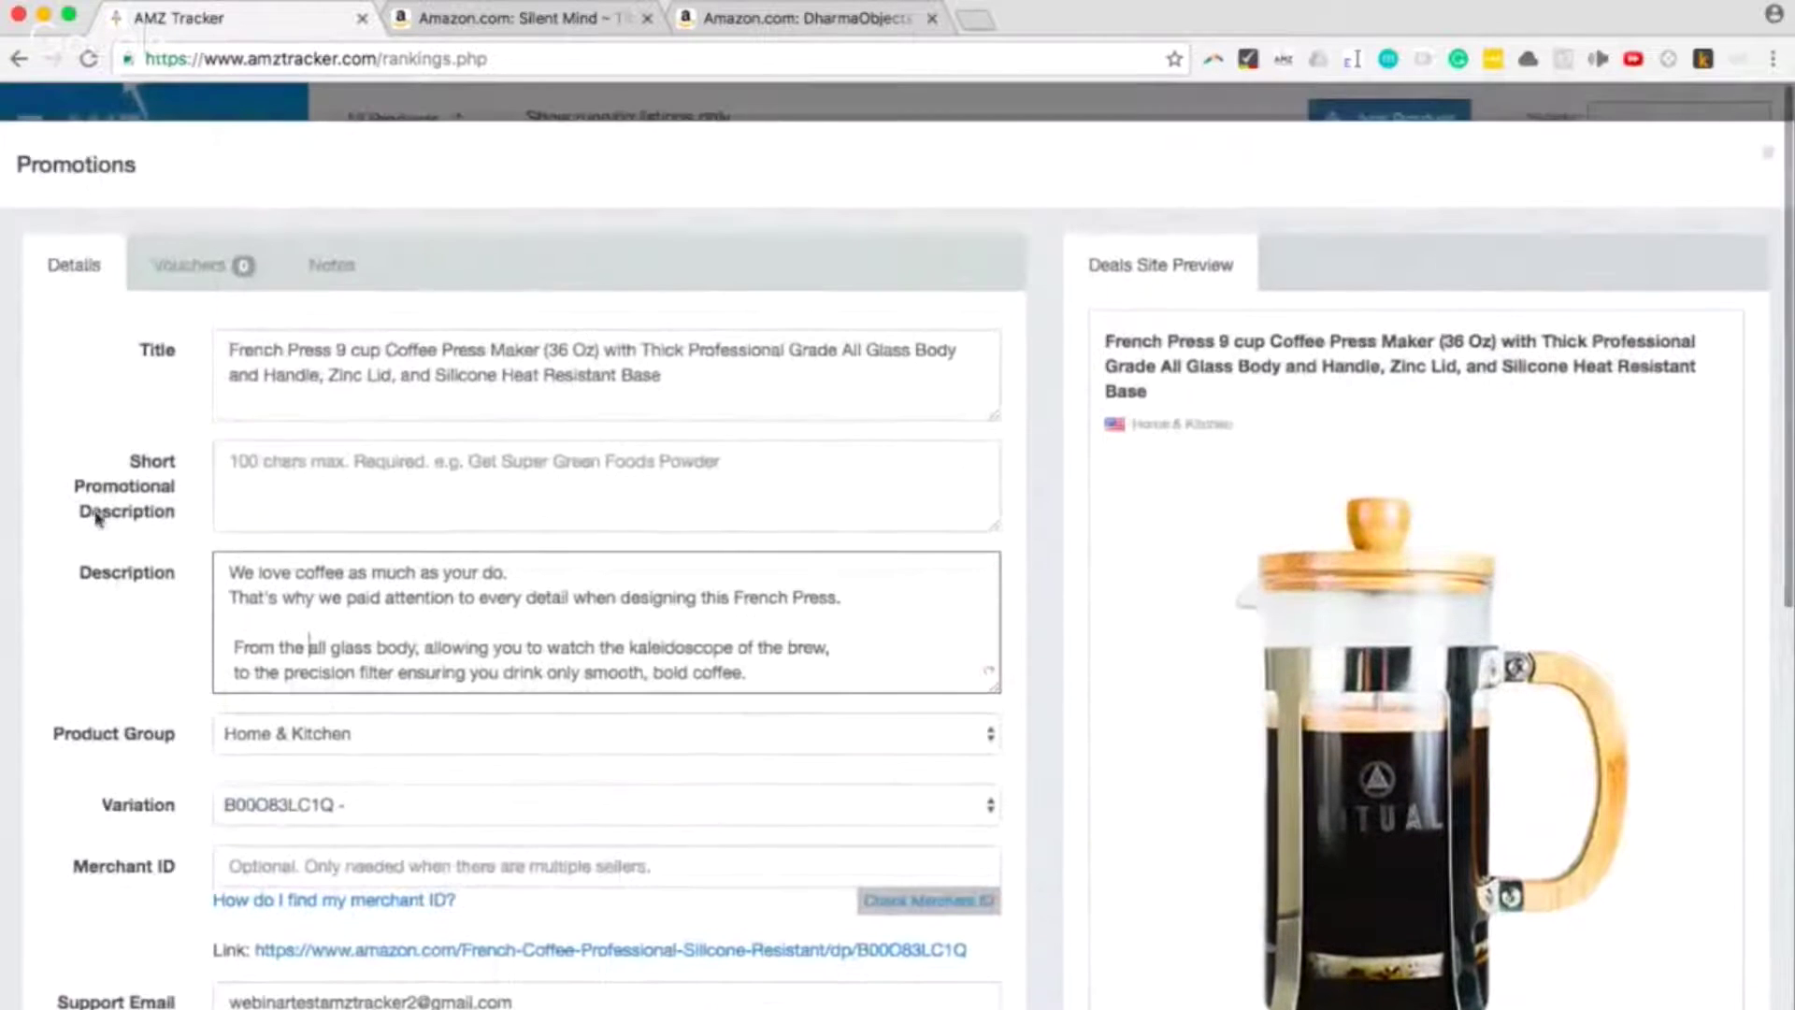
left_click(279, 482)
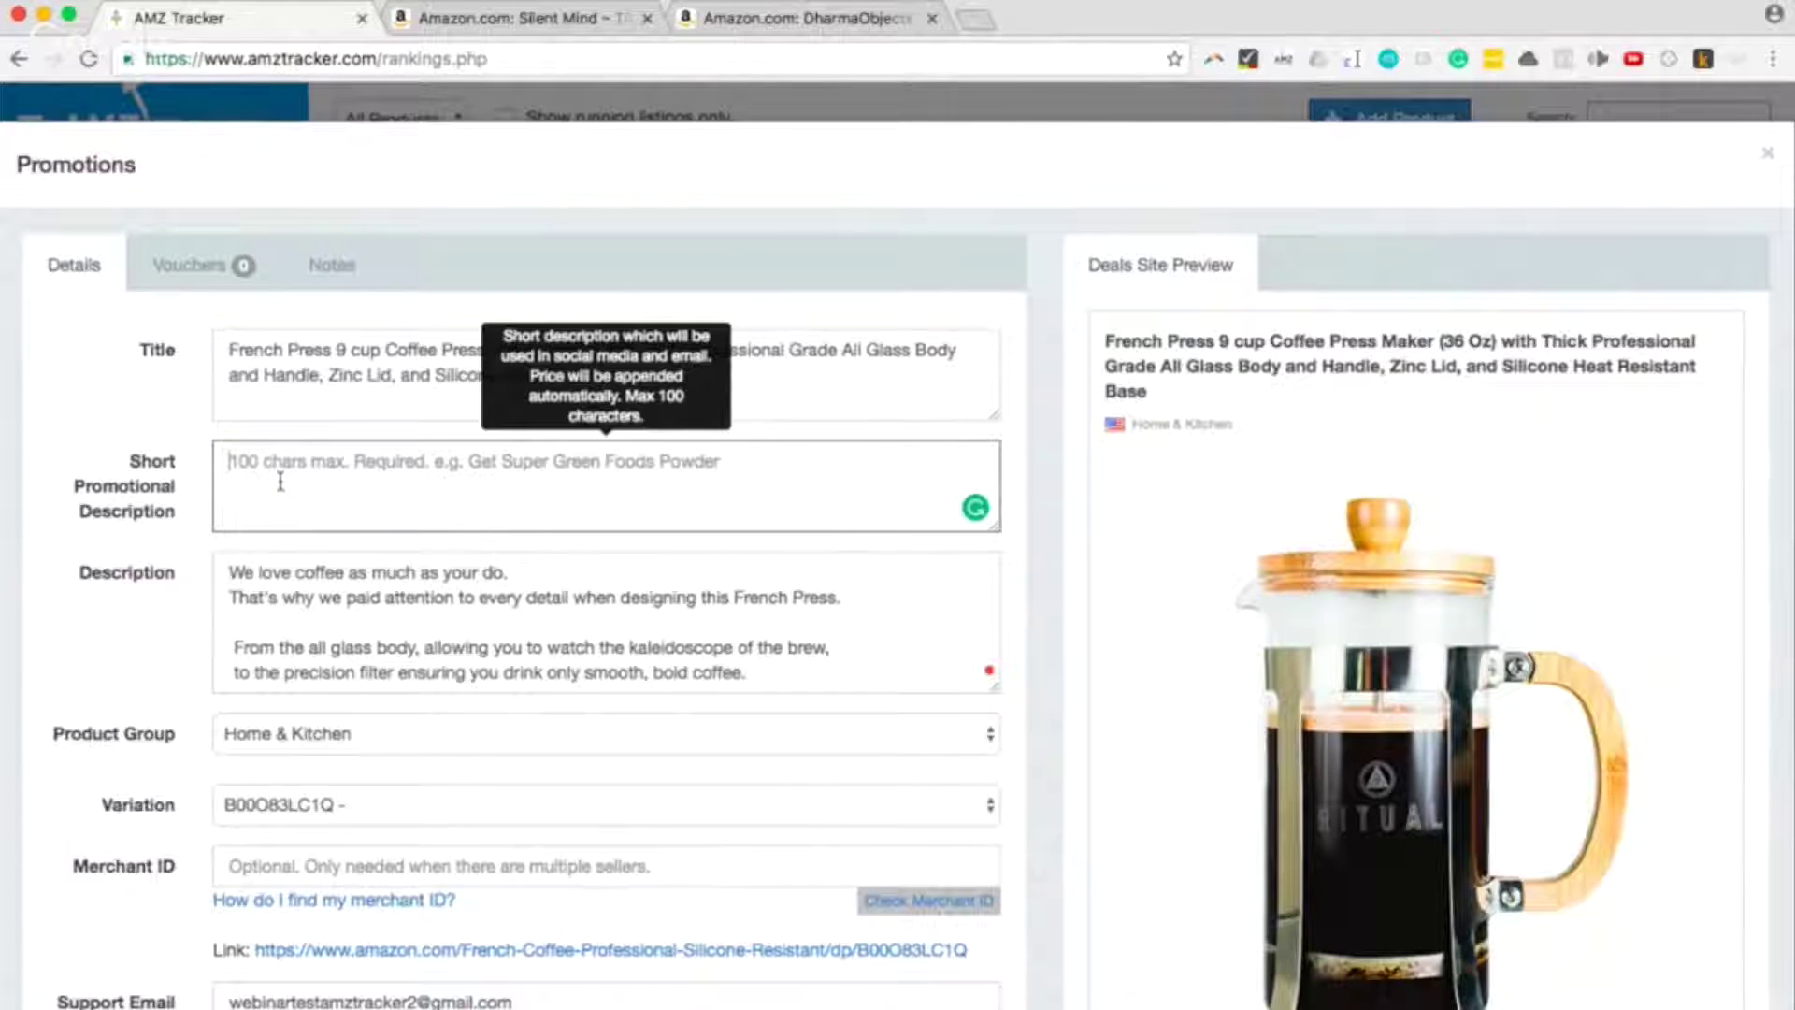
type("Bu")
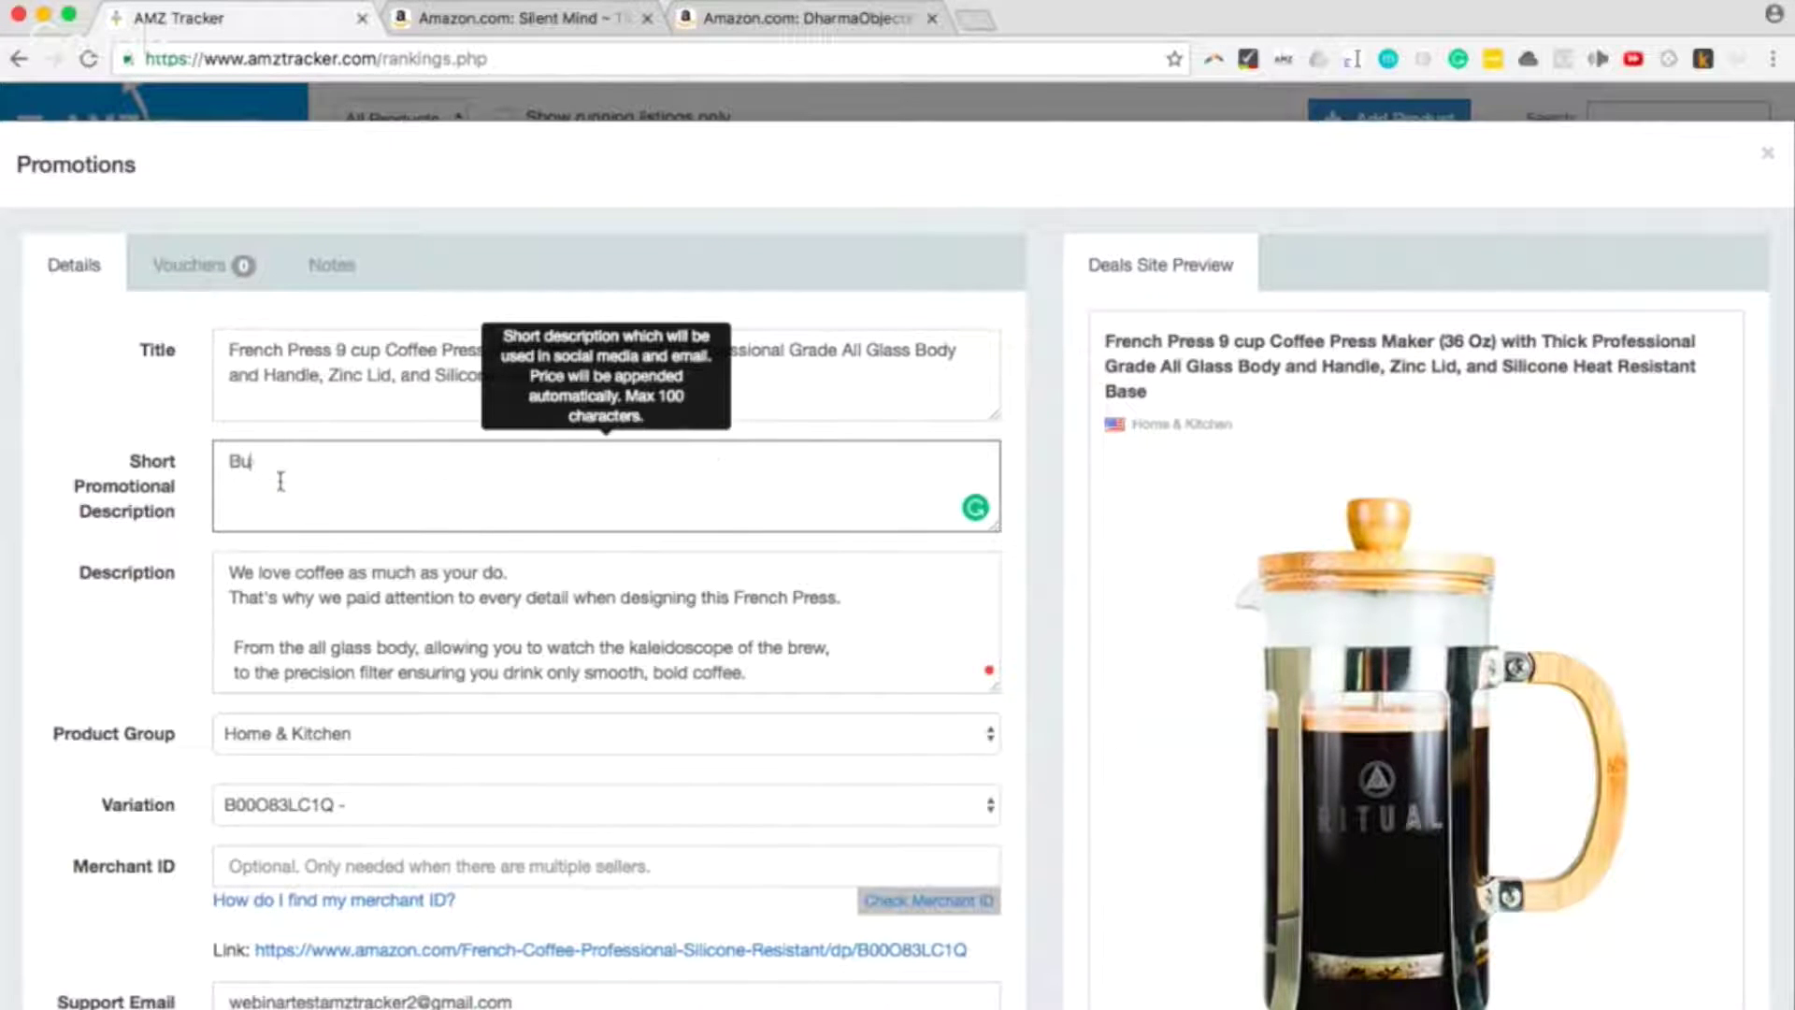
type("y Coffee")
type("My")
- Enter the short description 'Buy My Coffee Press' for the promotion
key("End")
type("Press")
scroll(136, 608, "down", 5)
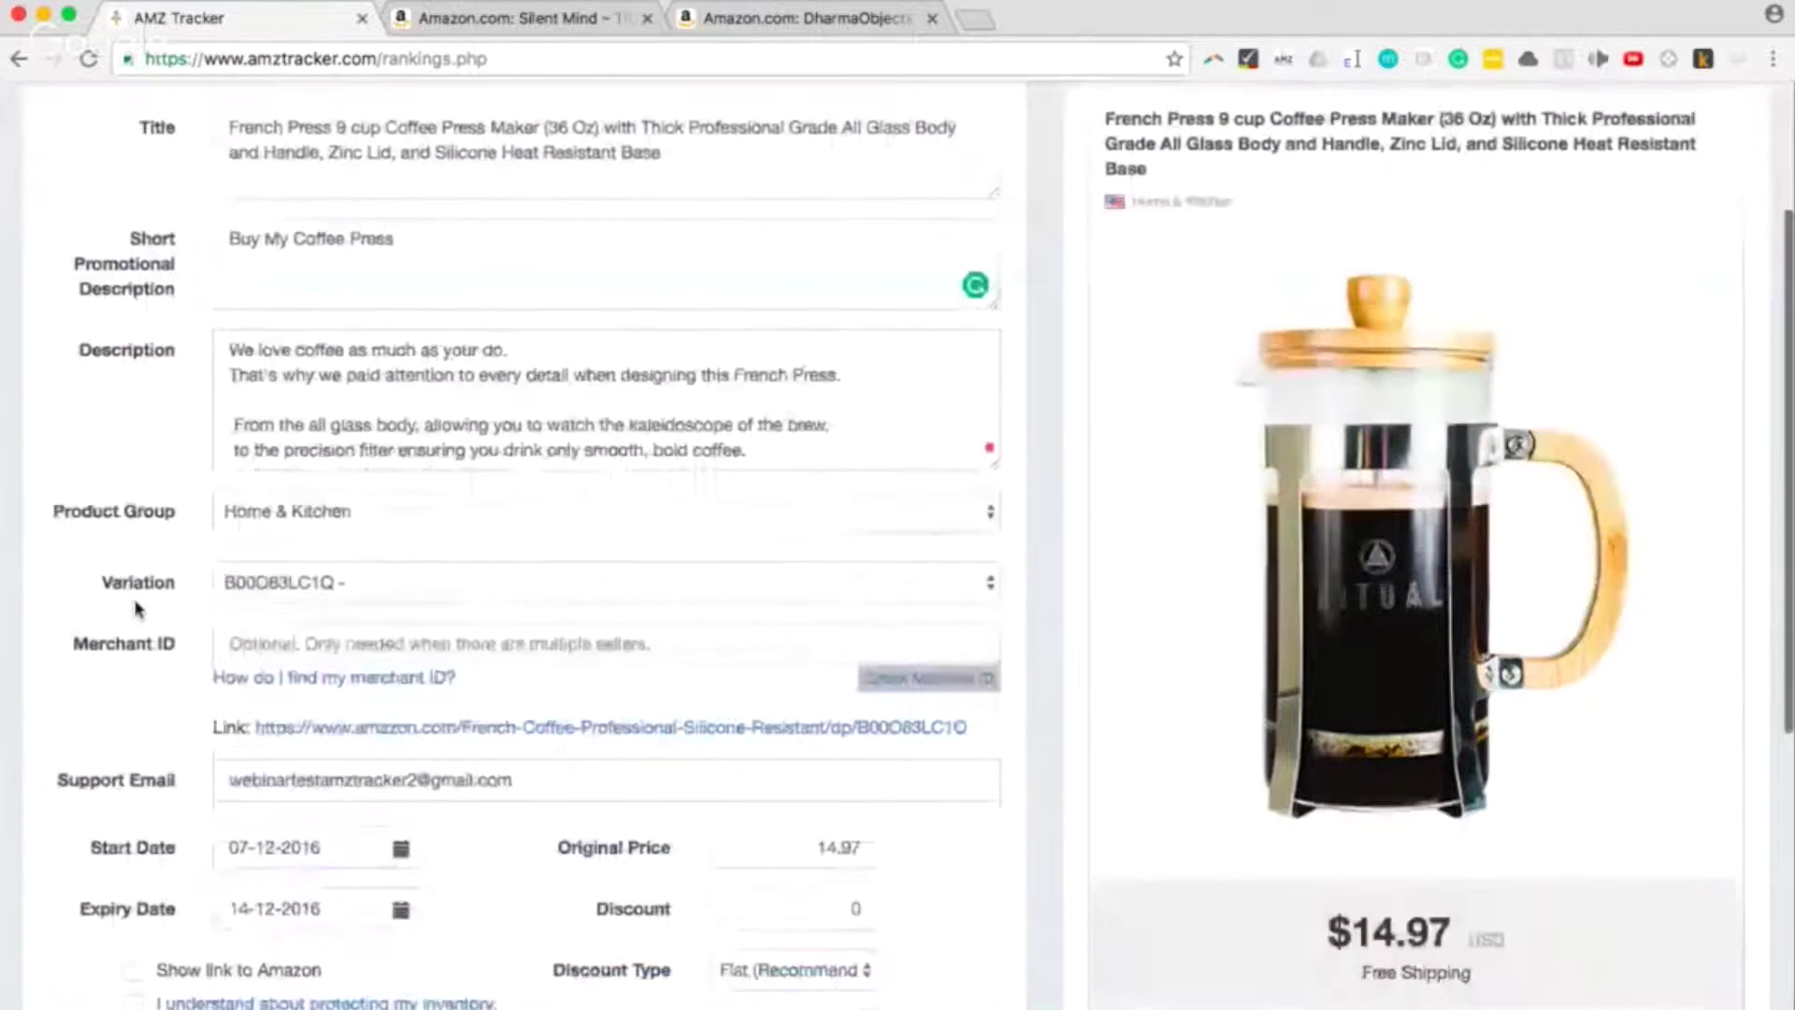
scroll(136, 607, "down", 2)
scroll(136, 608, "down", 1)
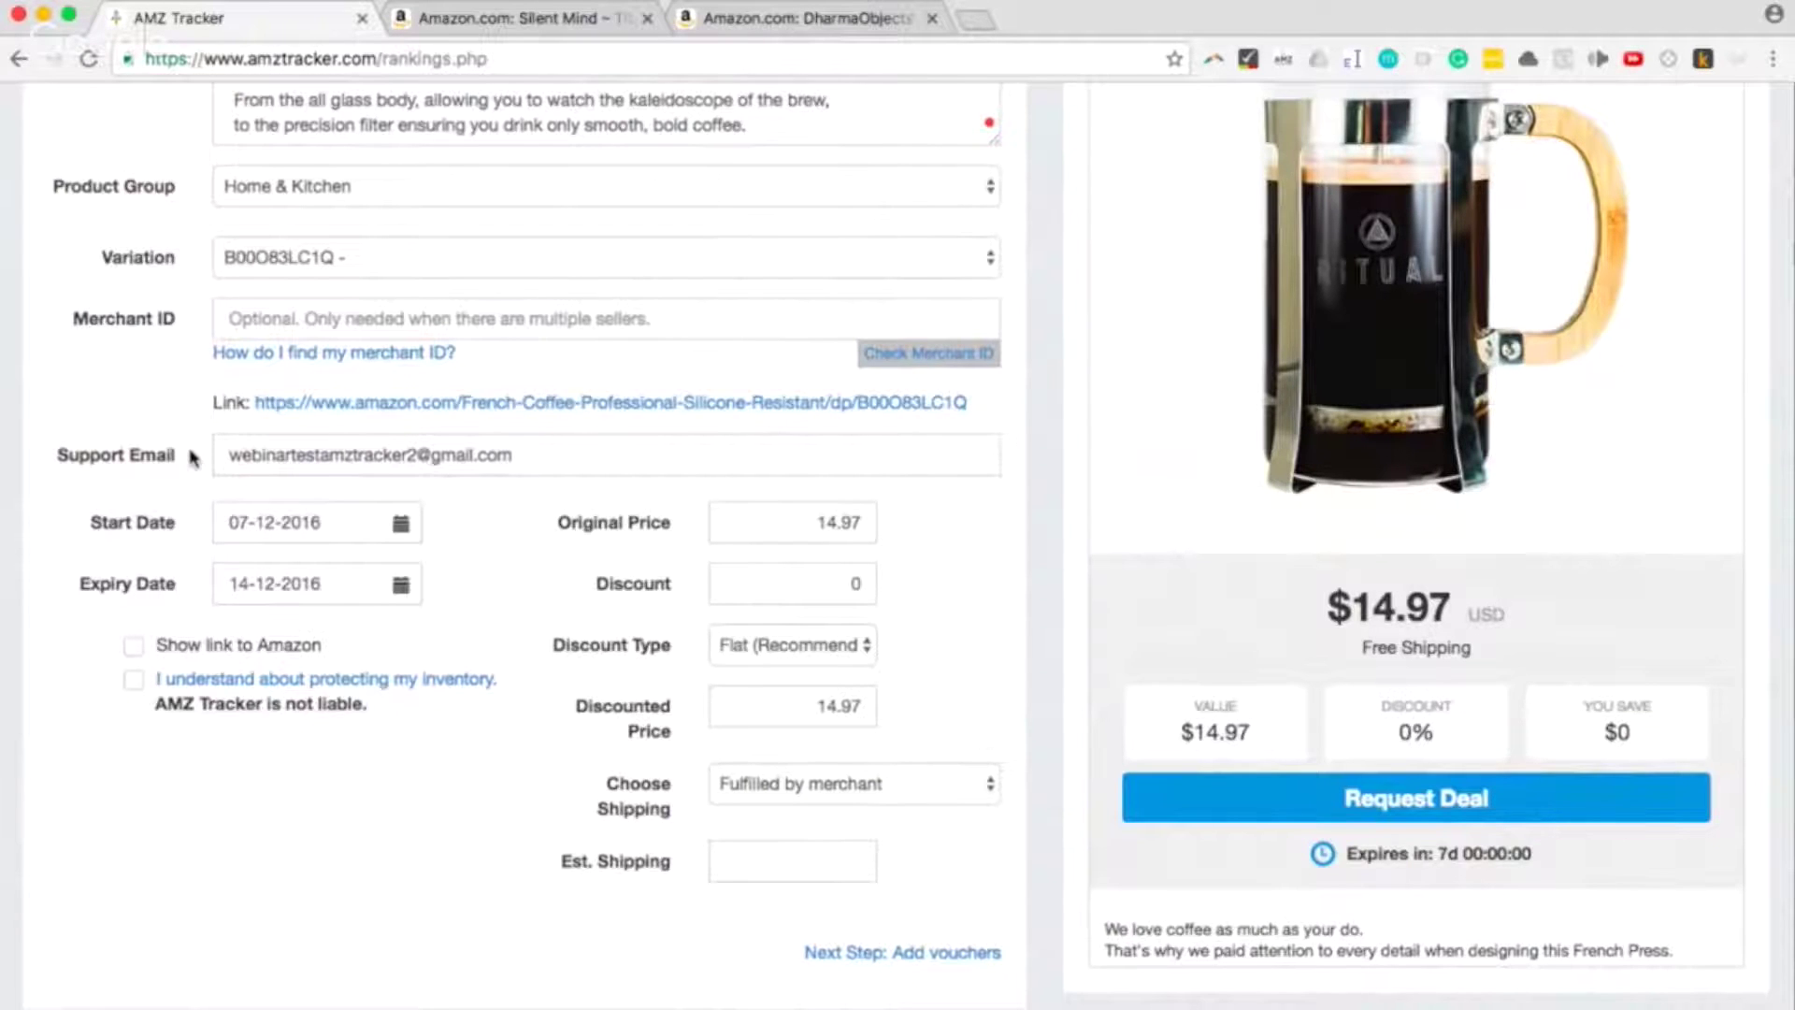
mouse_move(548, 781)
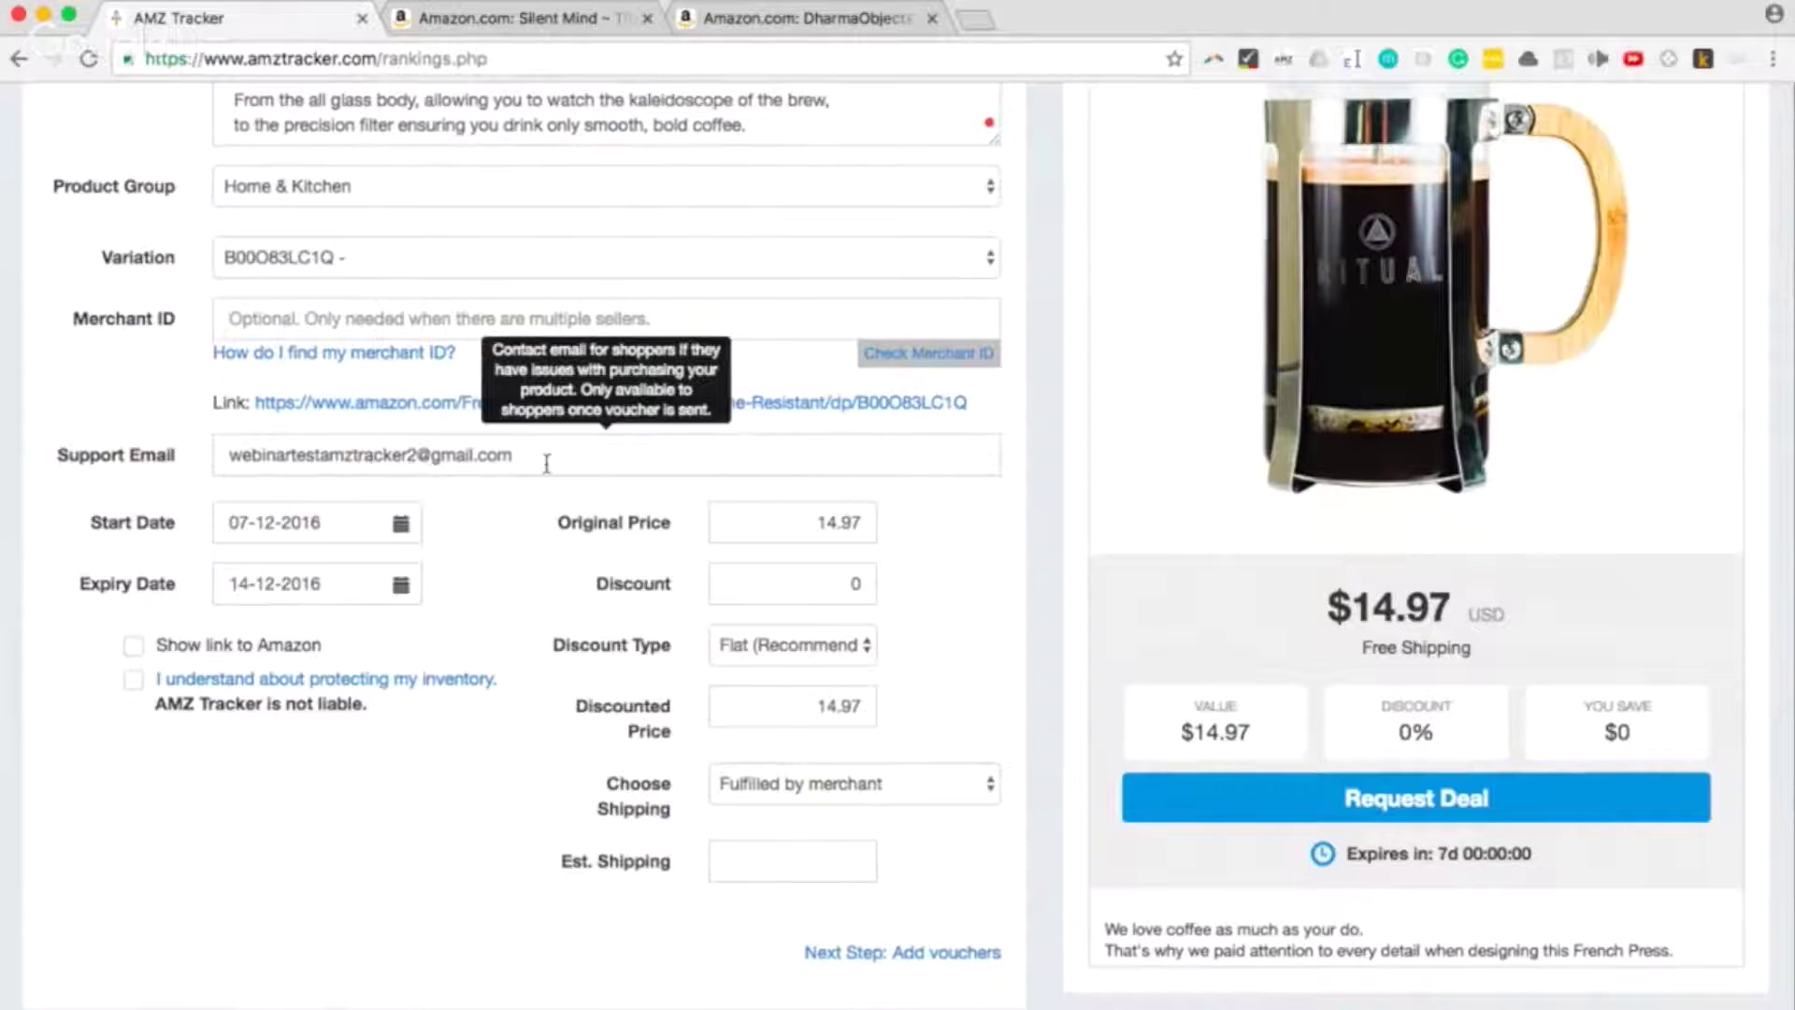
scroll(545, 463, "down", 2)
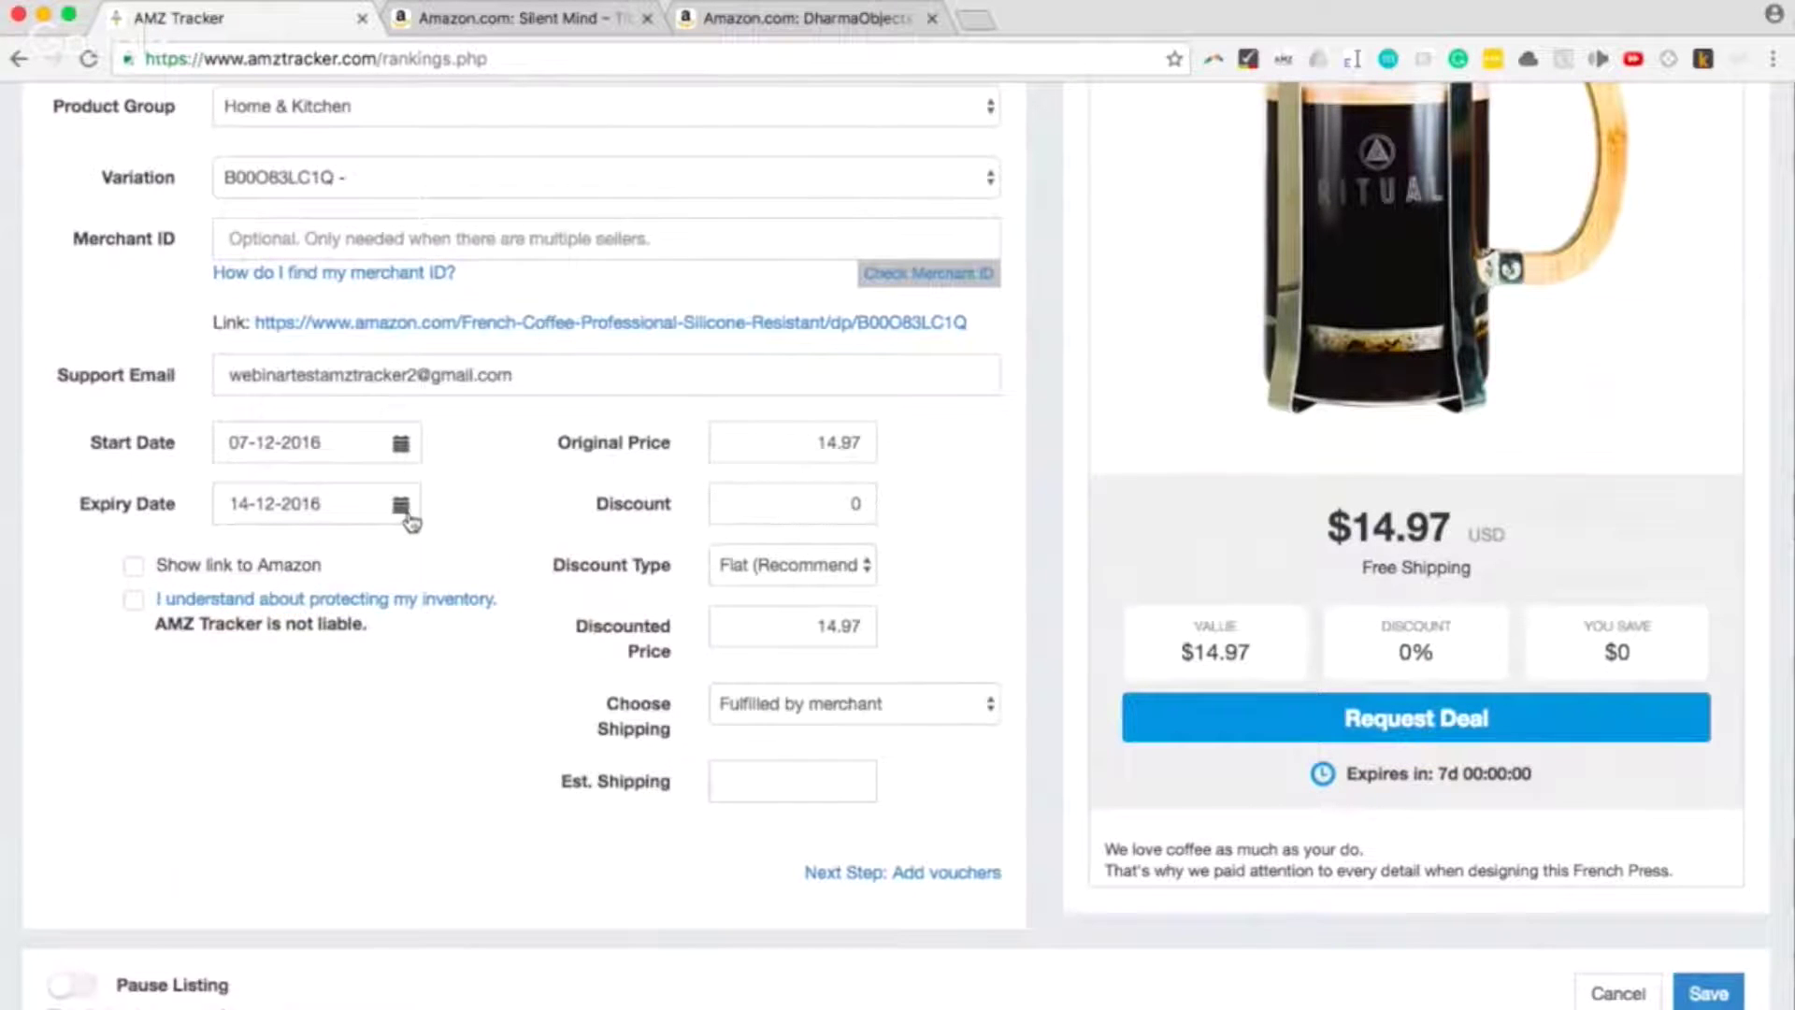
- Bring up the expiry date calendar showing December 2016
left_click(324, 506)
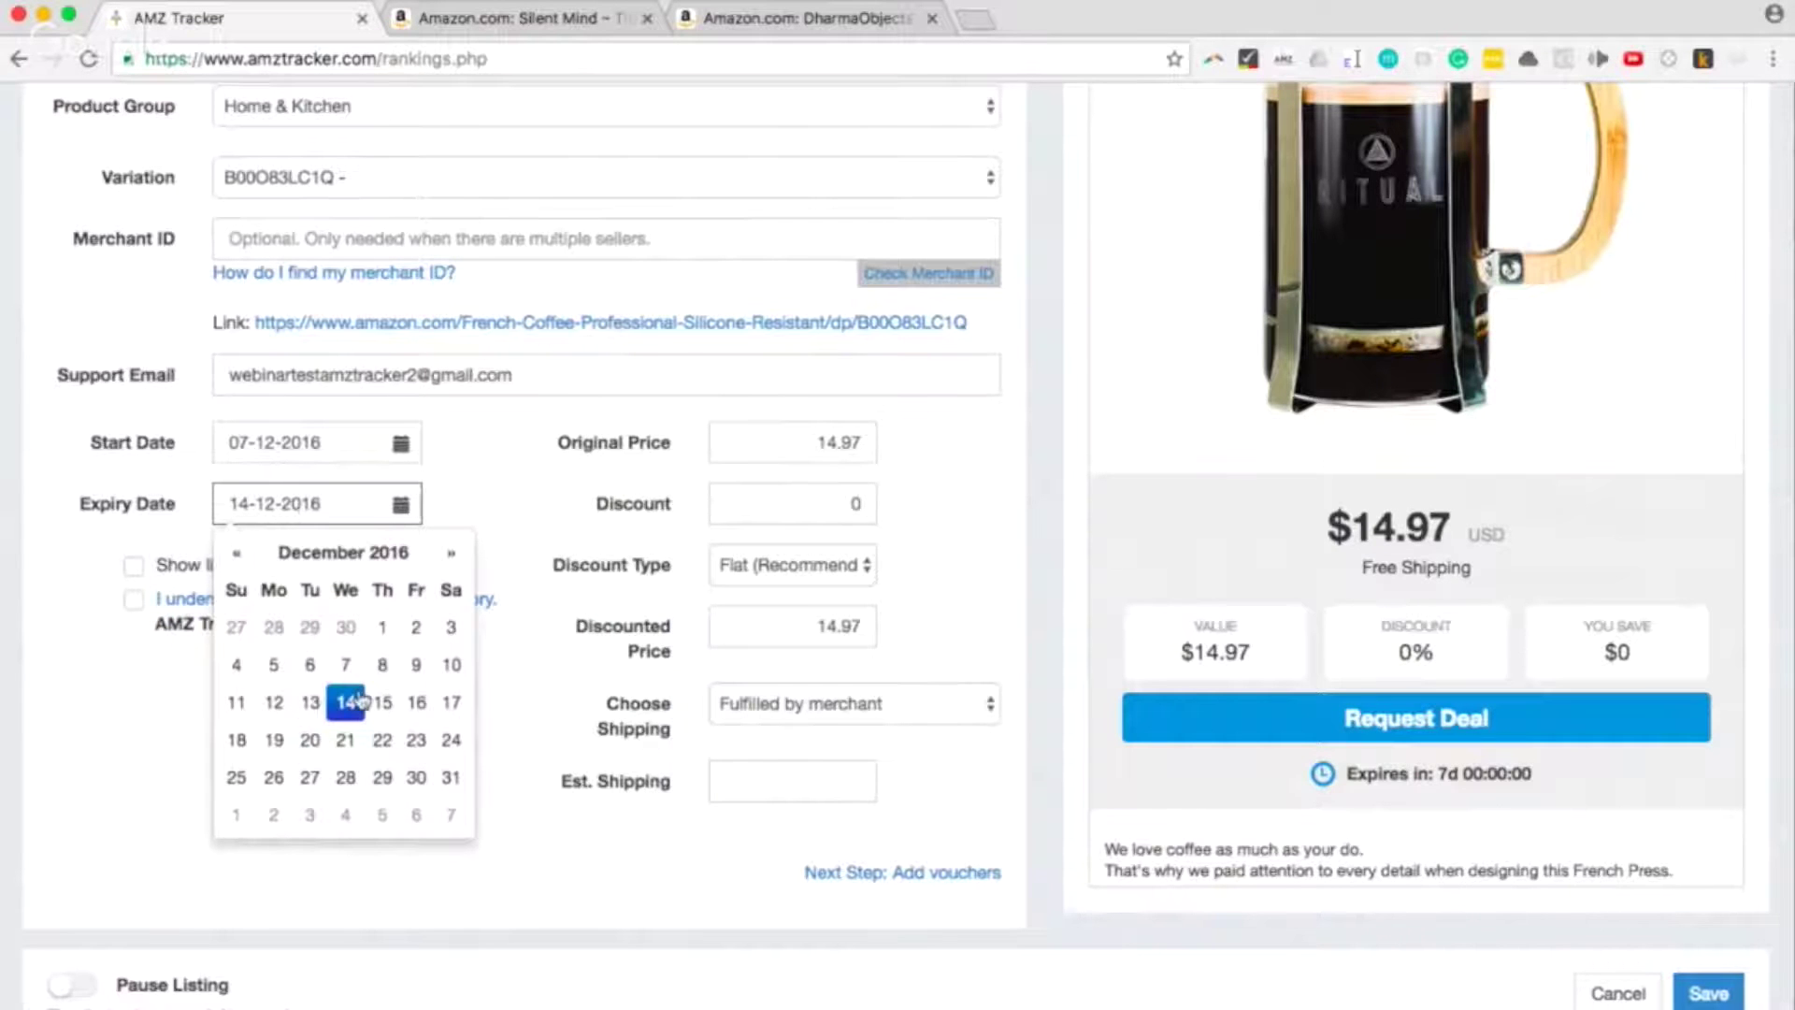
- Set the promotion to expire on 12 December 2016 and bring up the discount type choices
left_click(273, 703)
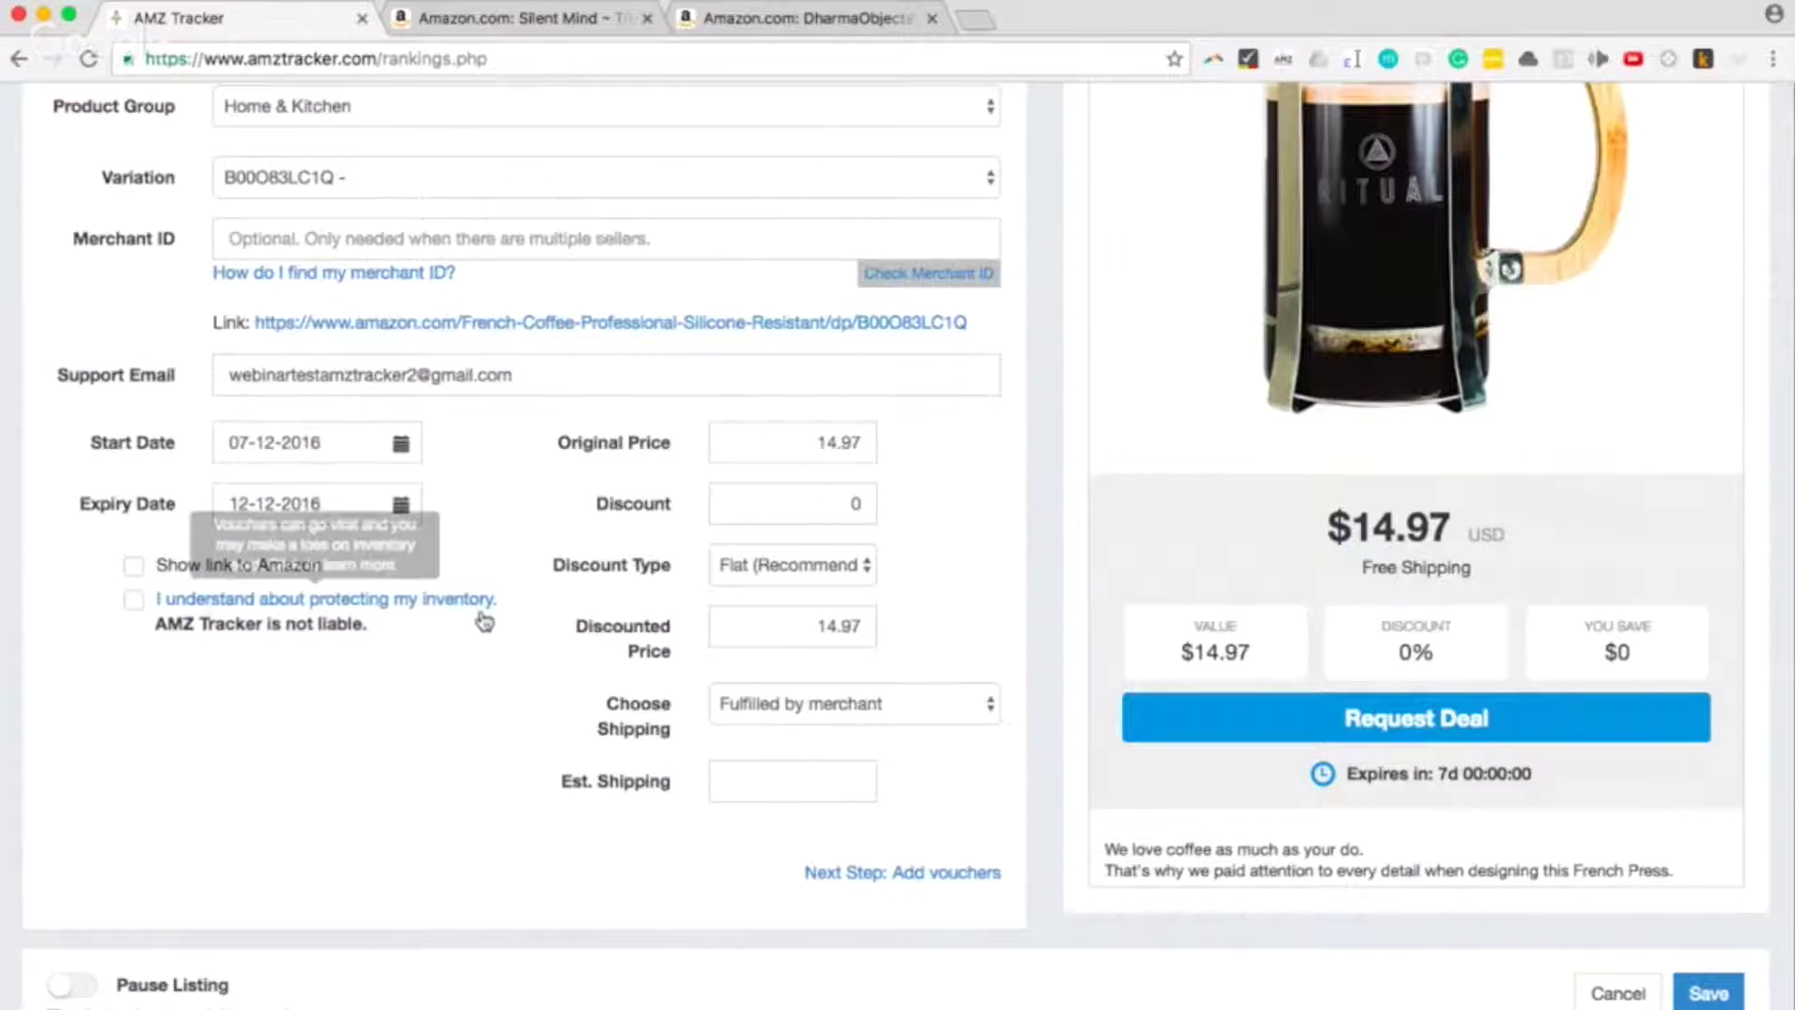
scroll(903, 514, "down", 1)
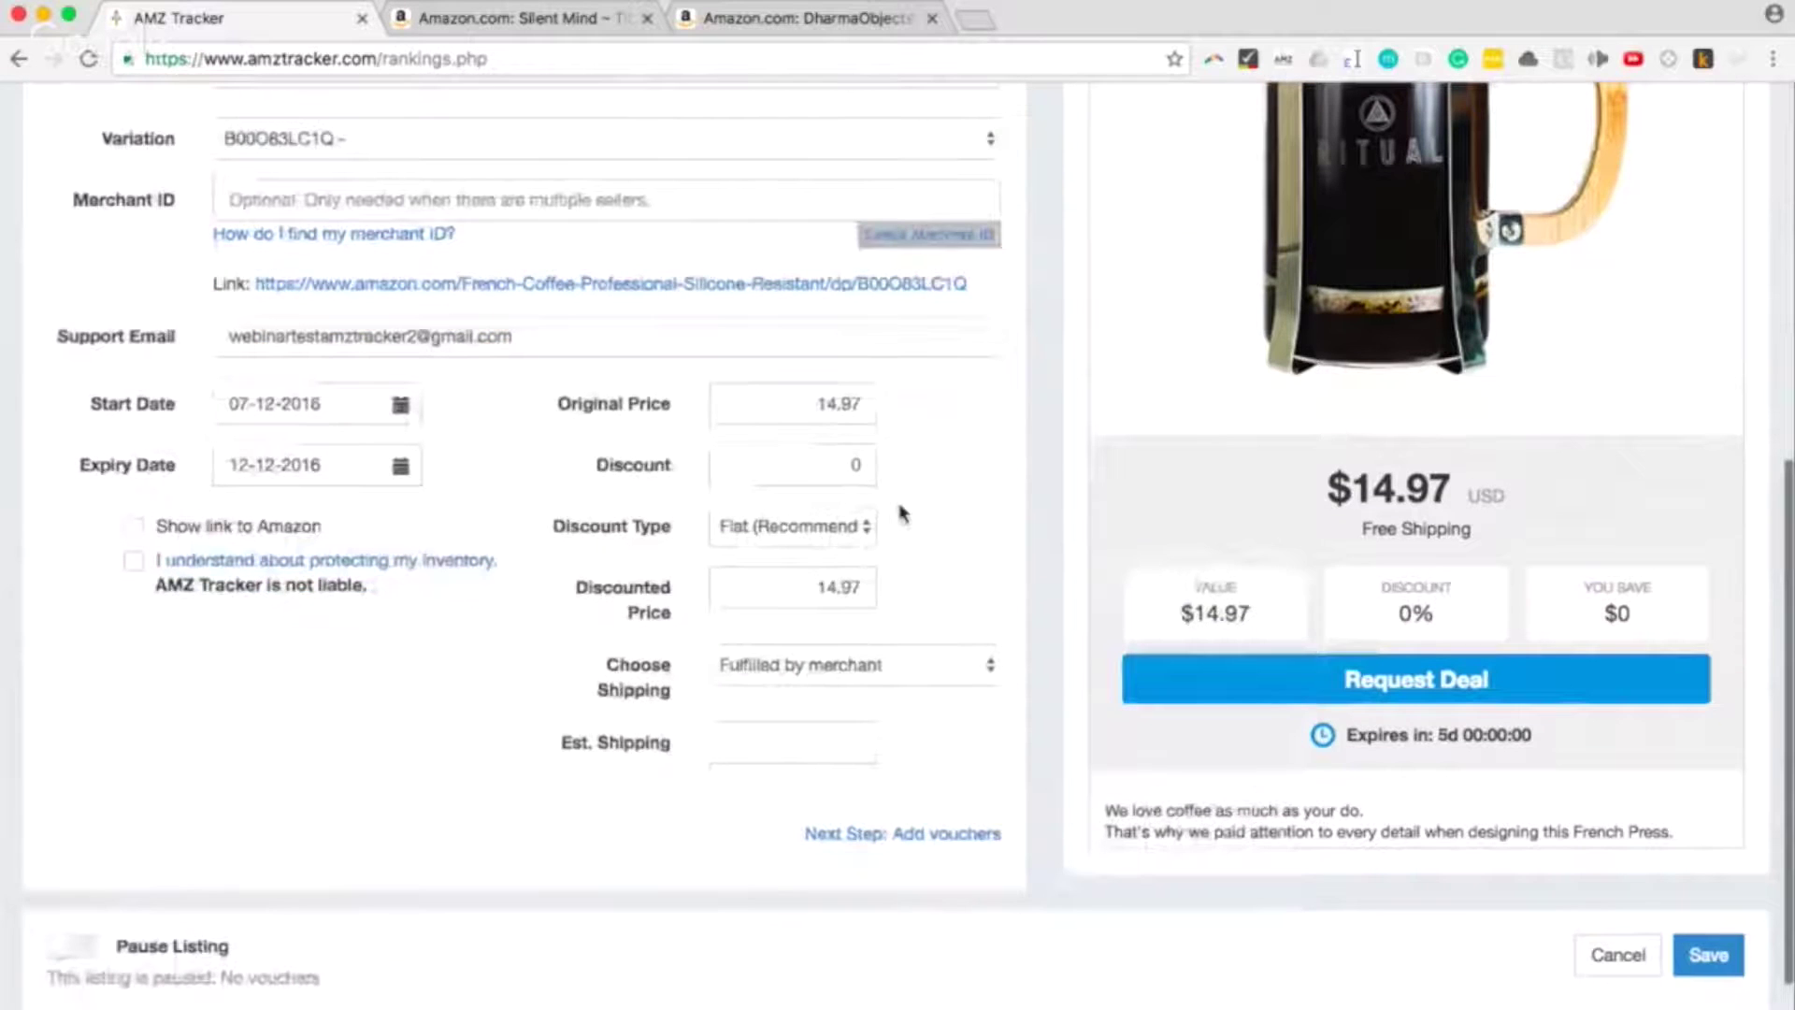
scroll(902, 514, "down", 1)
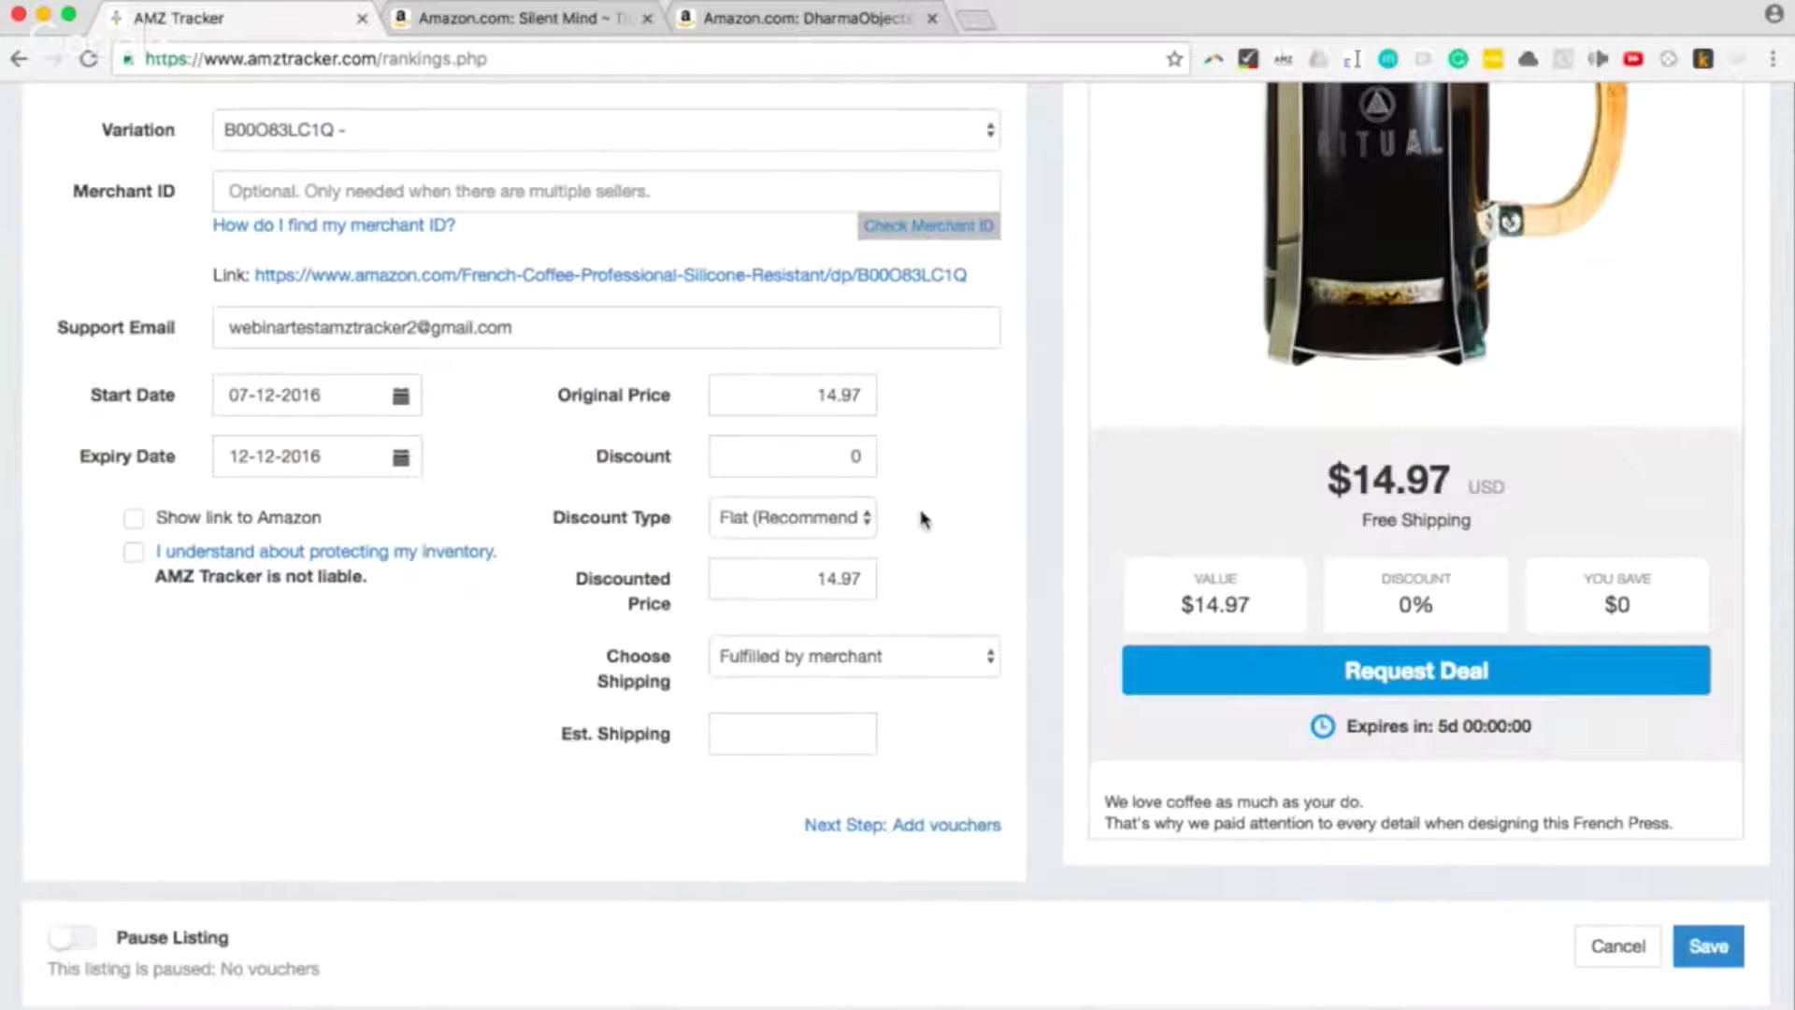
left_click(793, 517)
- Apply a 70 percent discount (final price $4.49) with shipping Fulfilled by Amazon
left_click(793, 517)
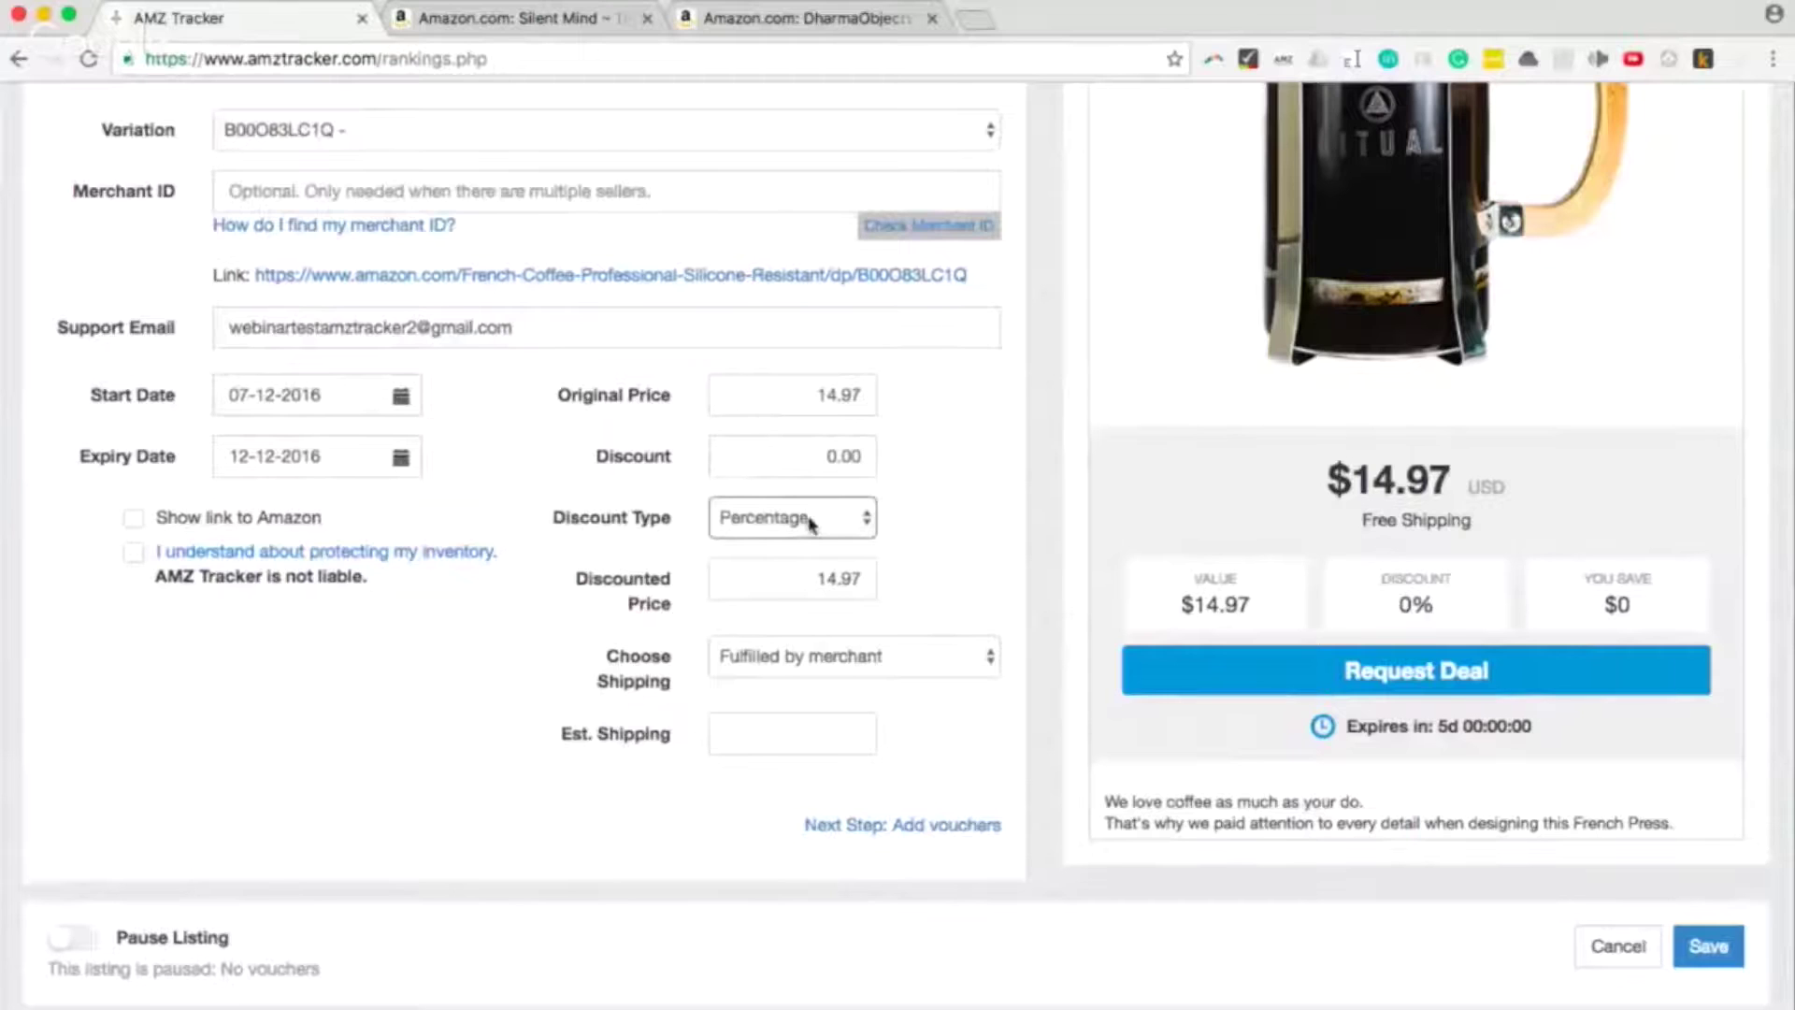
left_click(828, 455)
left_click_drag(924, 463, 950, 472)
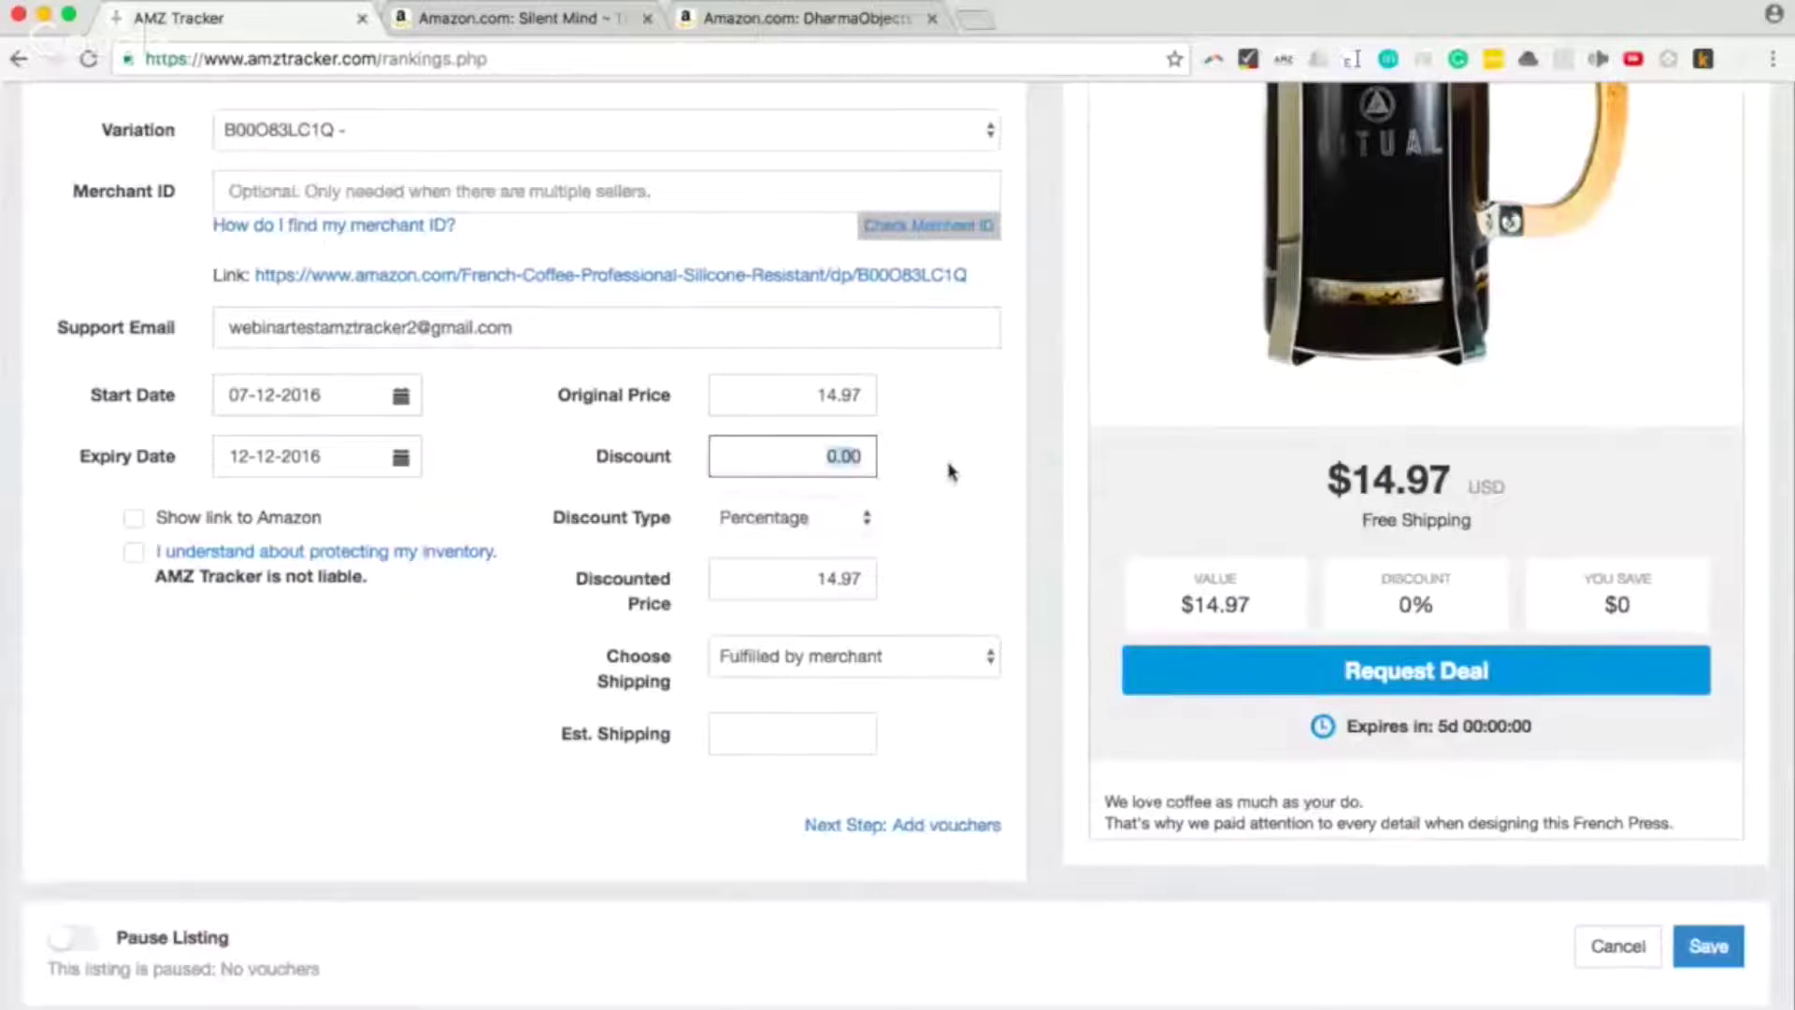
type("70")
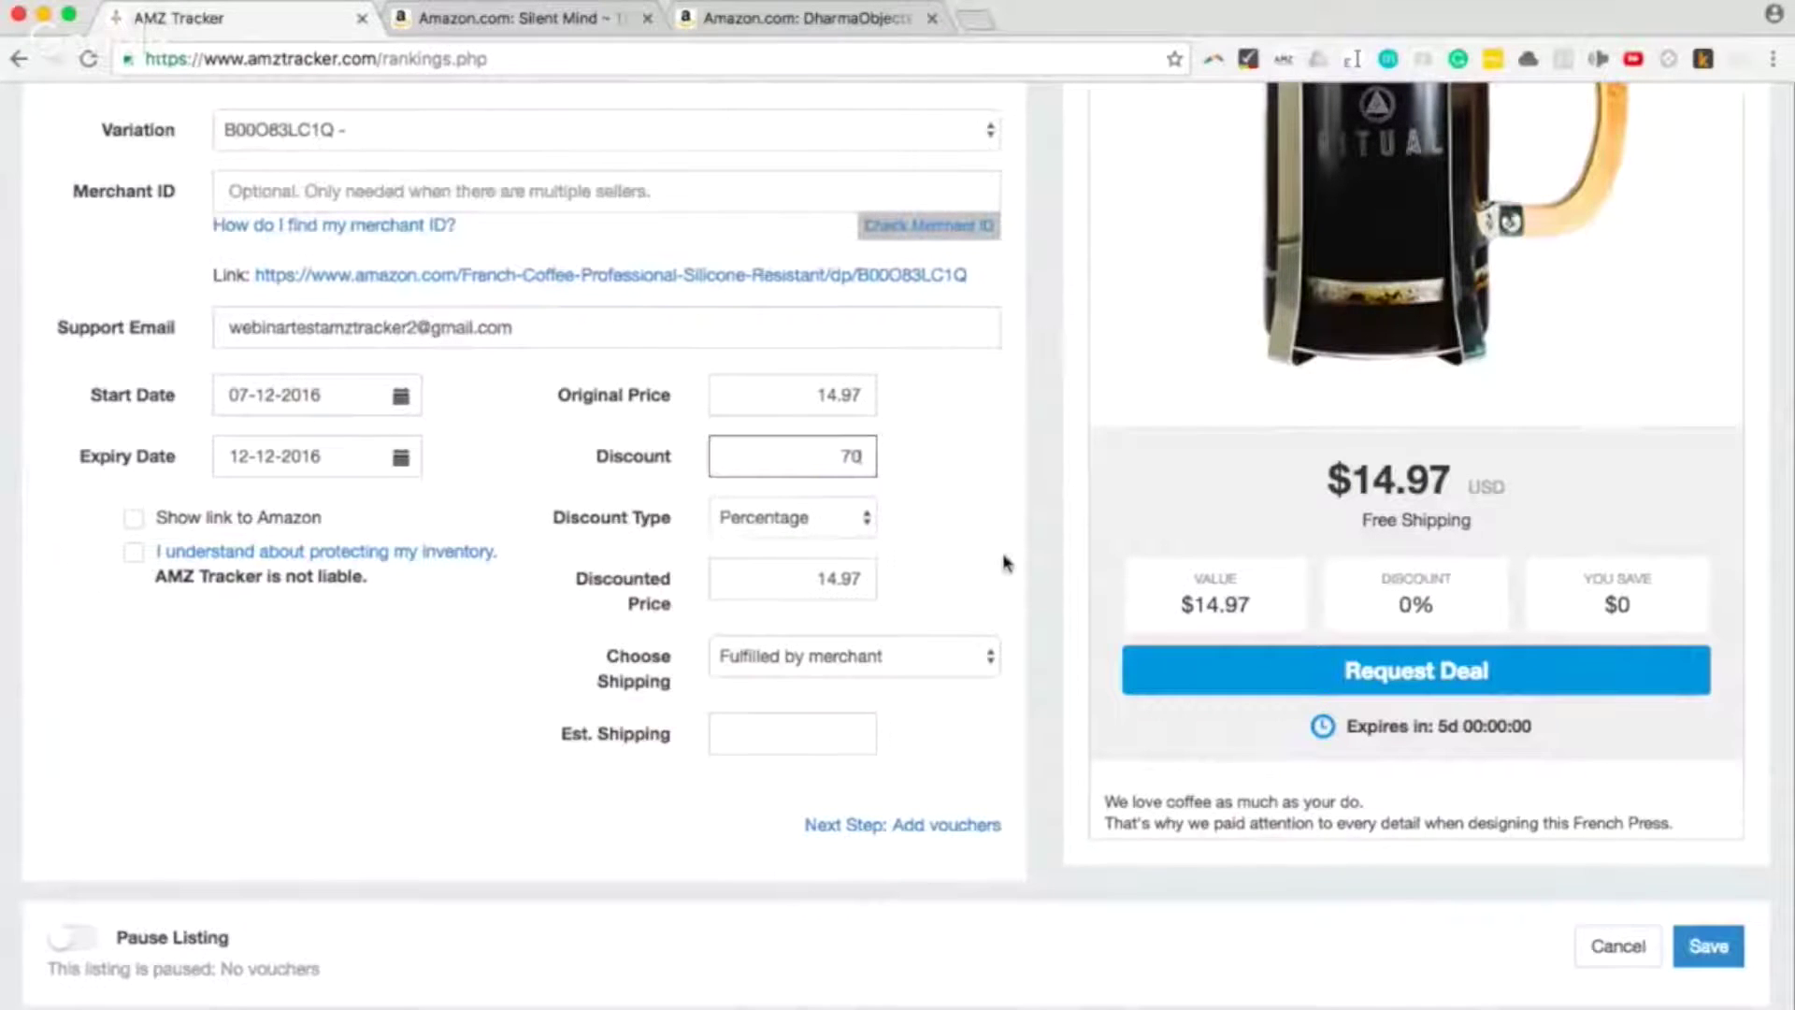
left_click(1004, 565)
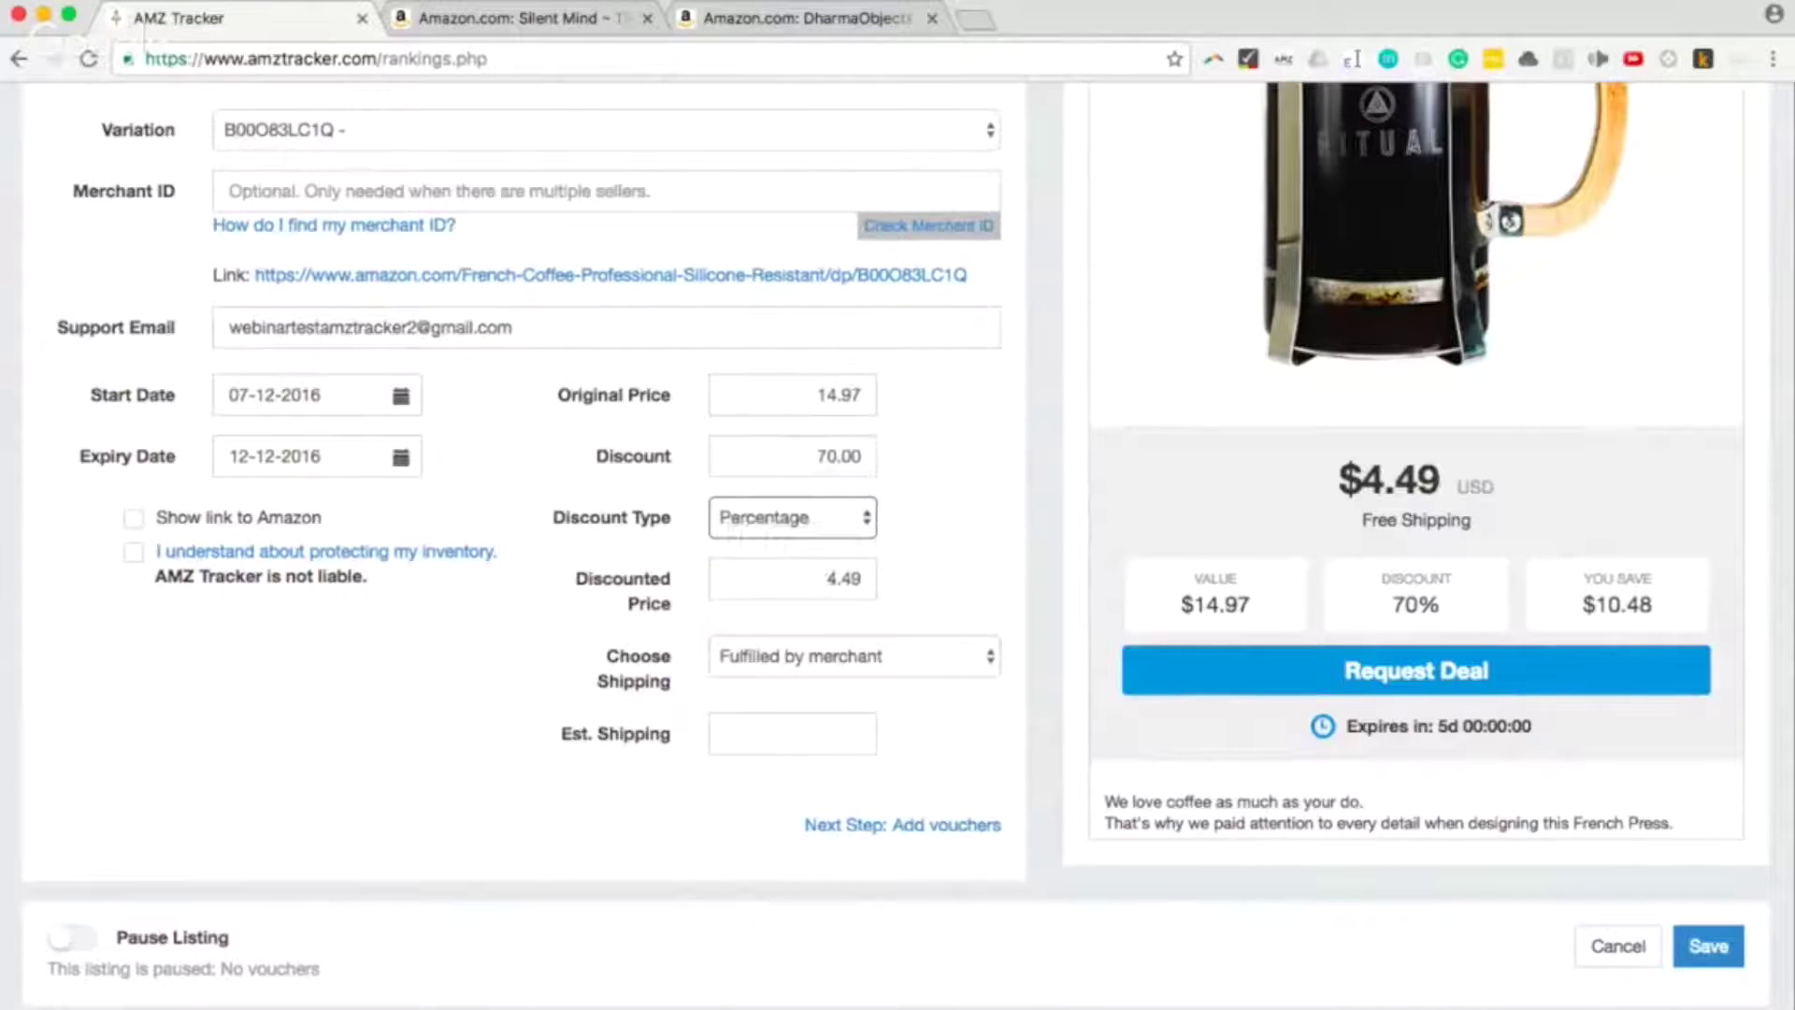
key("Tab")
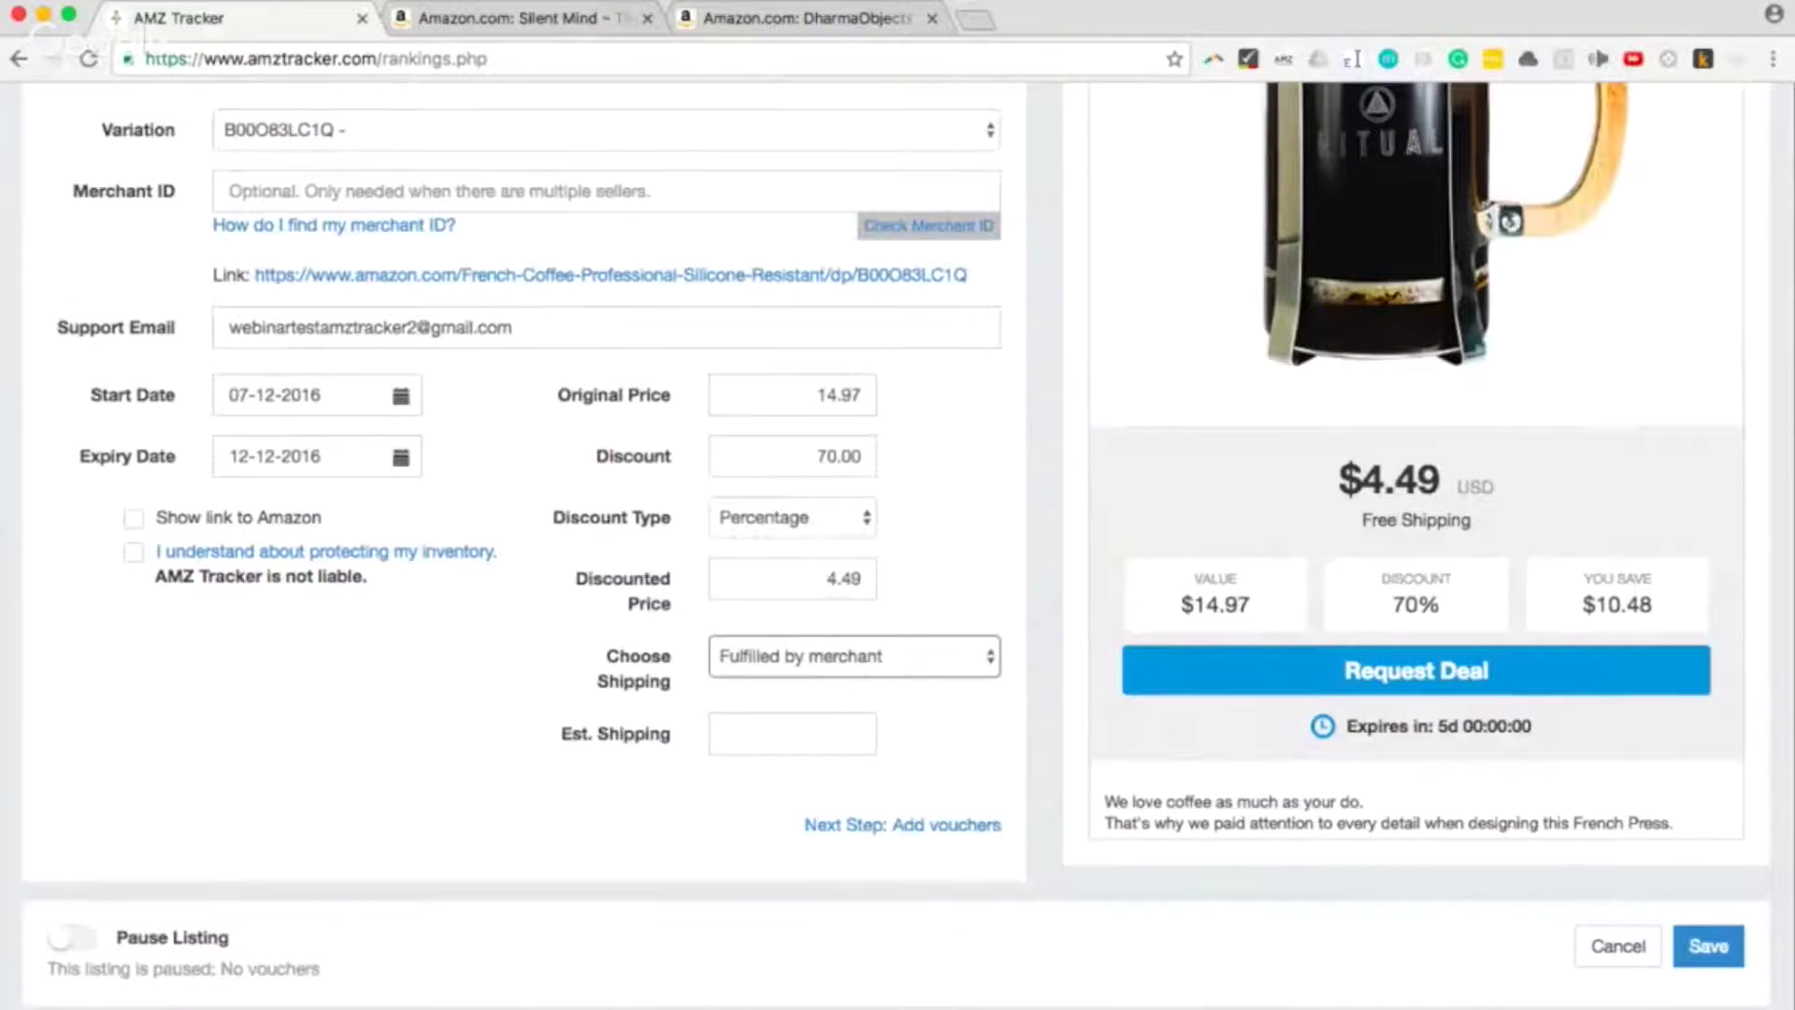
left_click(853, 654)
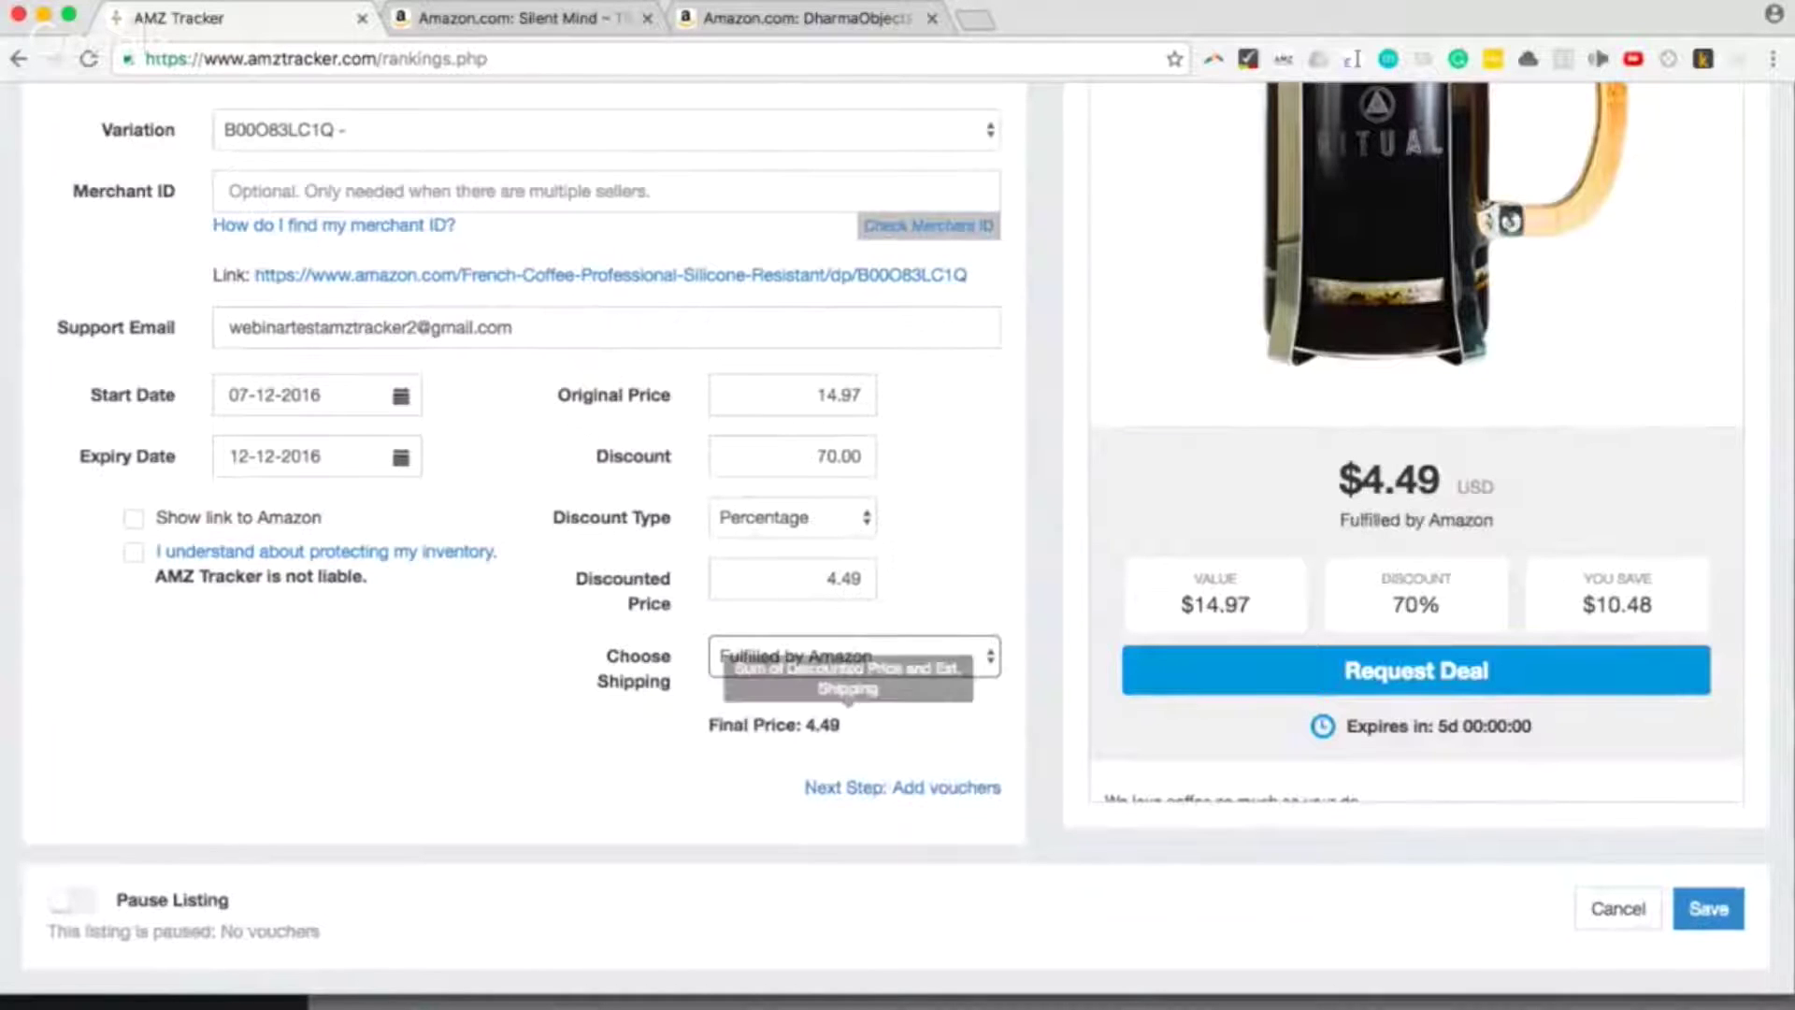
scroll(847, 674, "up", 2)
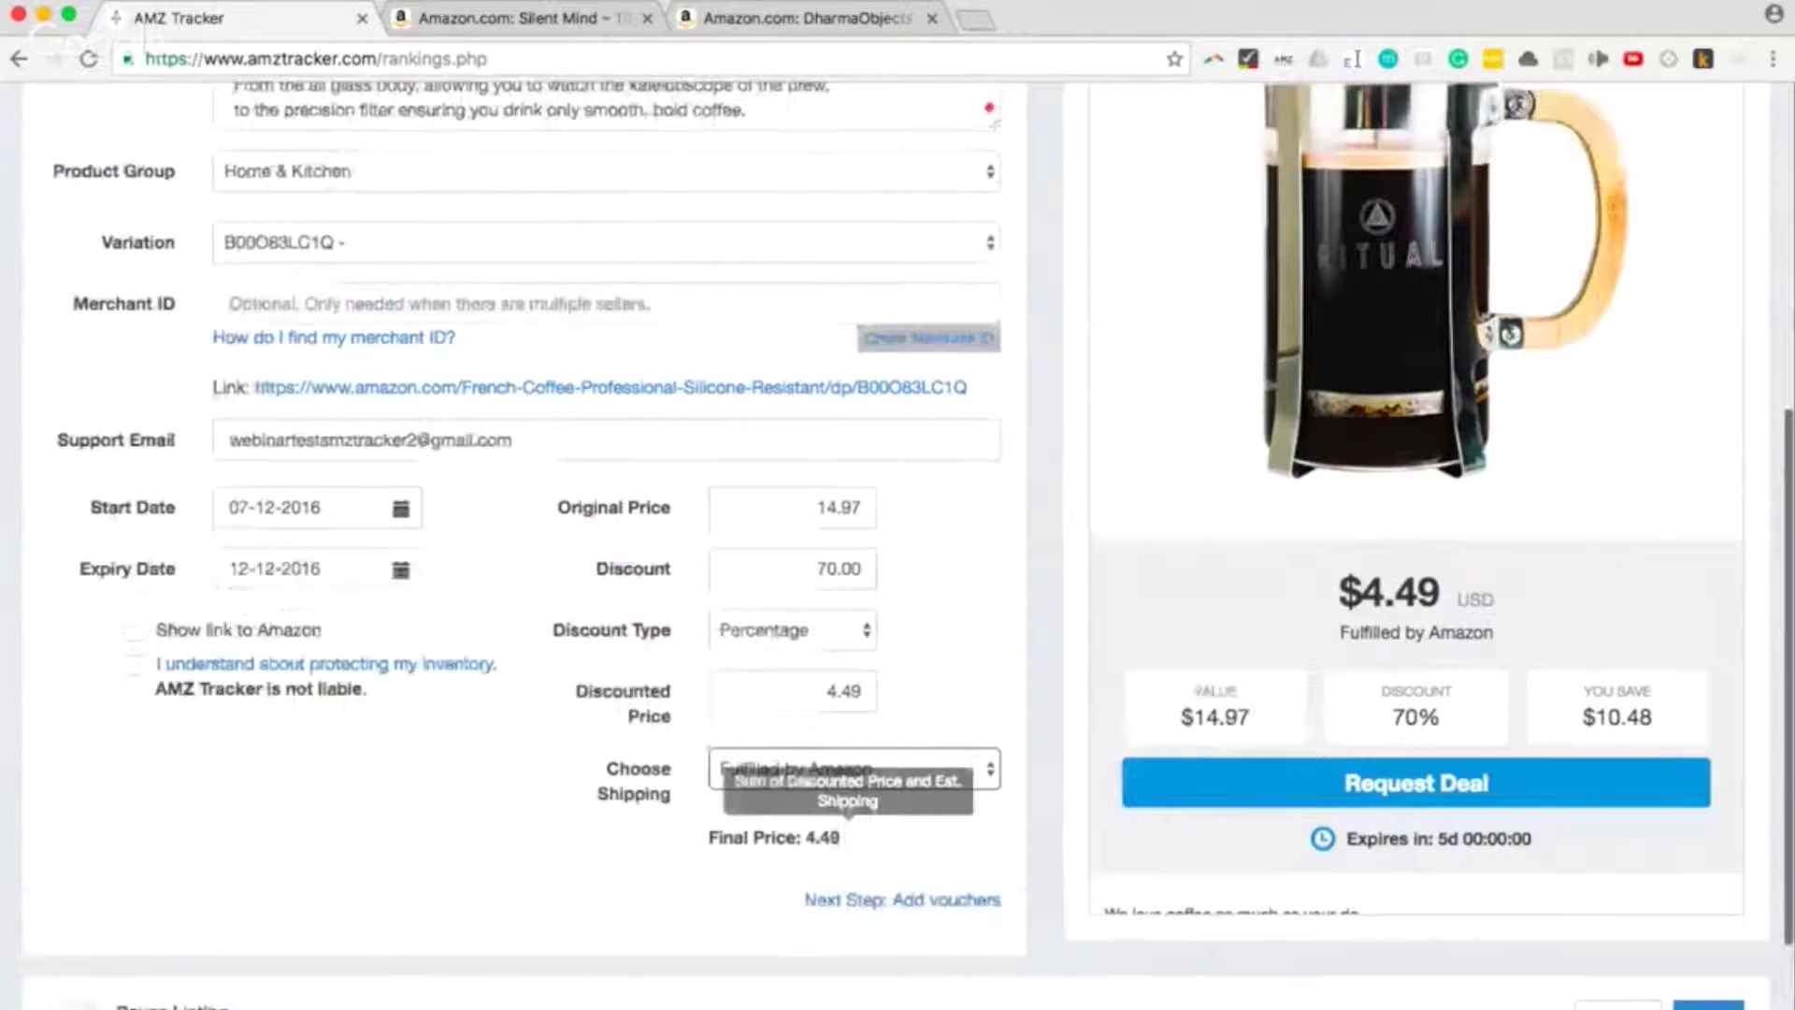
scroll(596, 776, "up", 2)
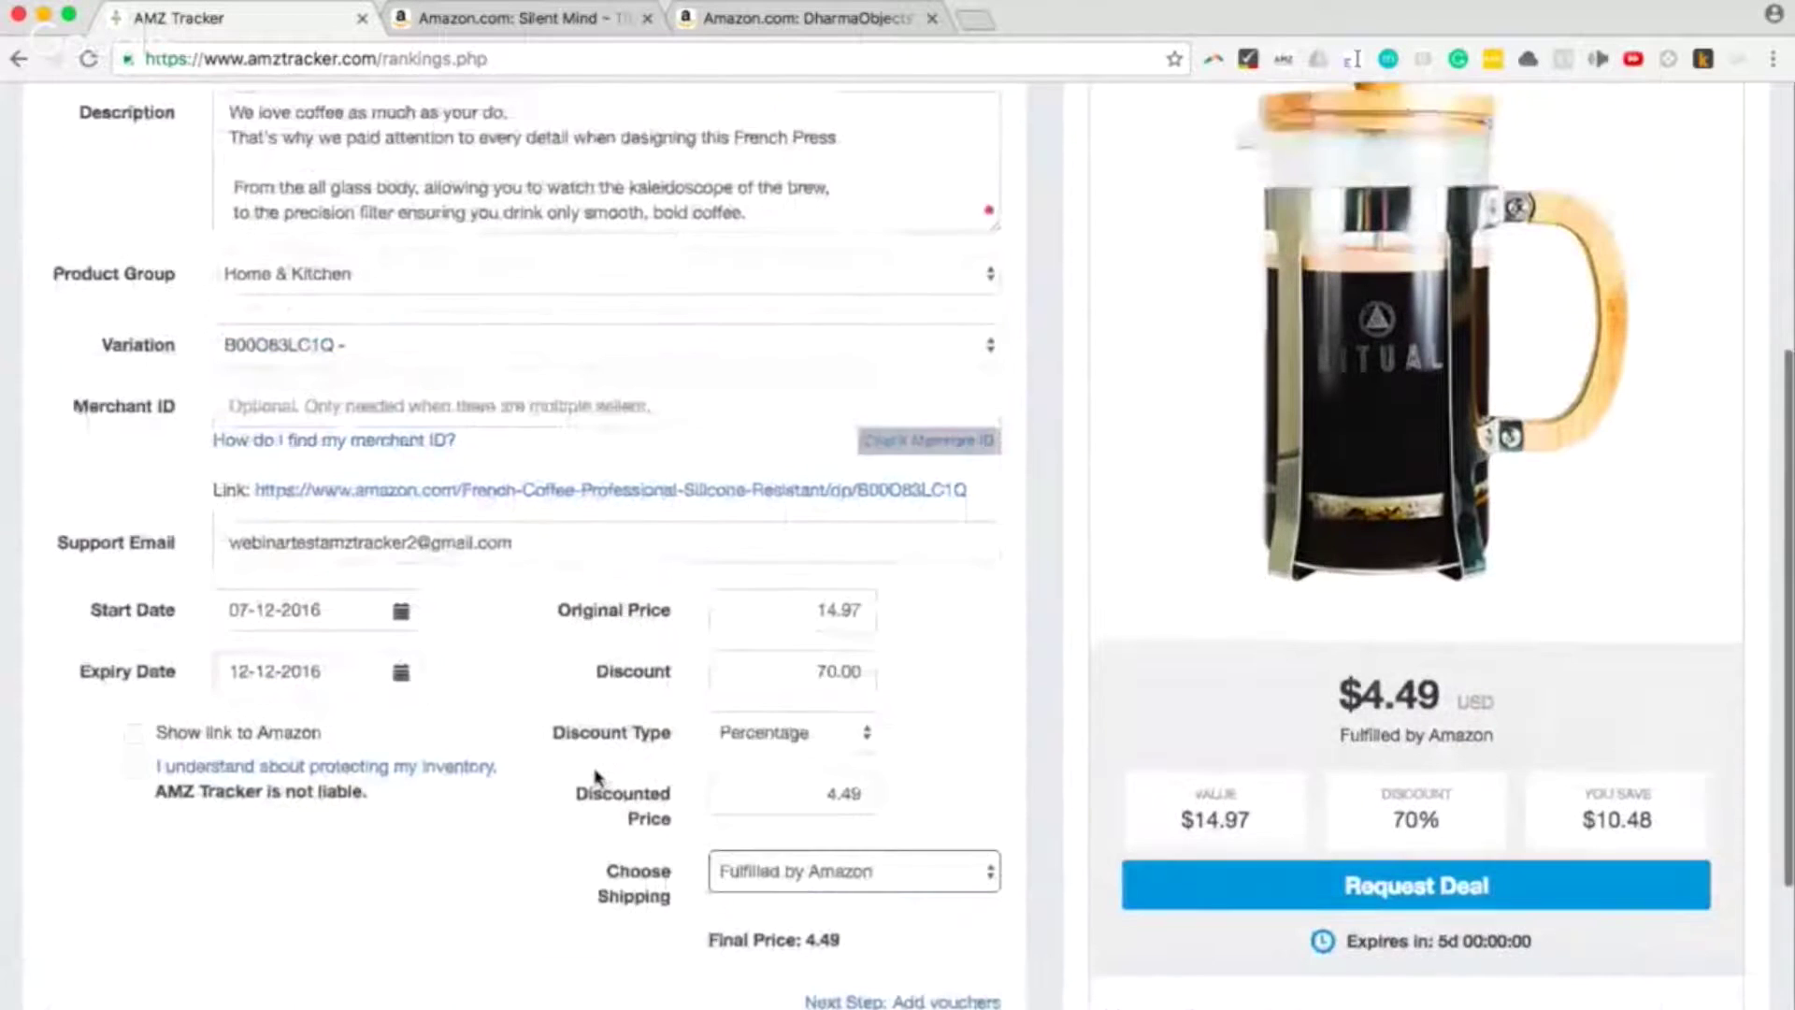
scroll(597, 776, "up", 1)
scroll(1118, 656, "up", 3)
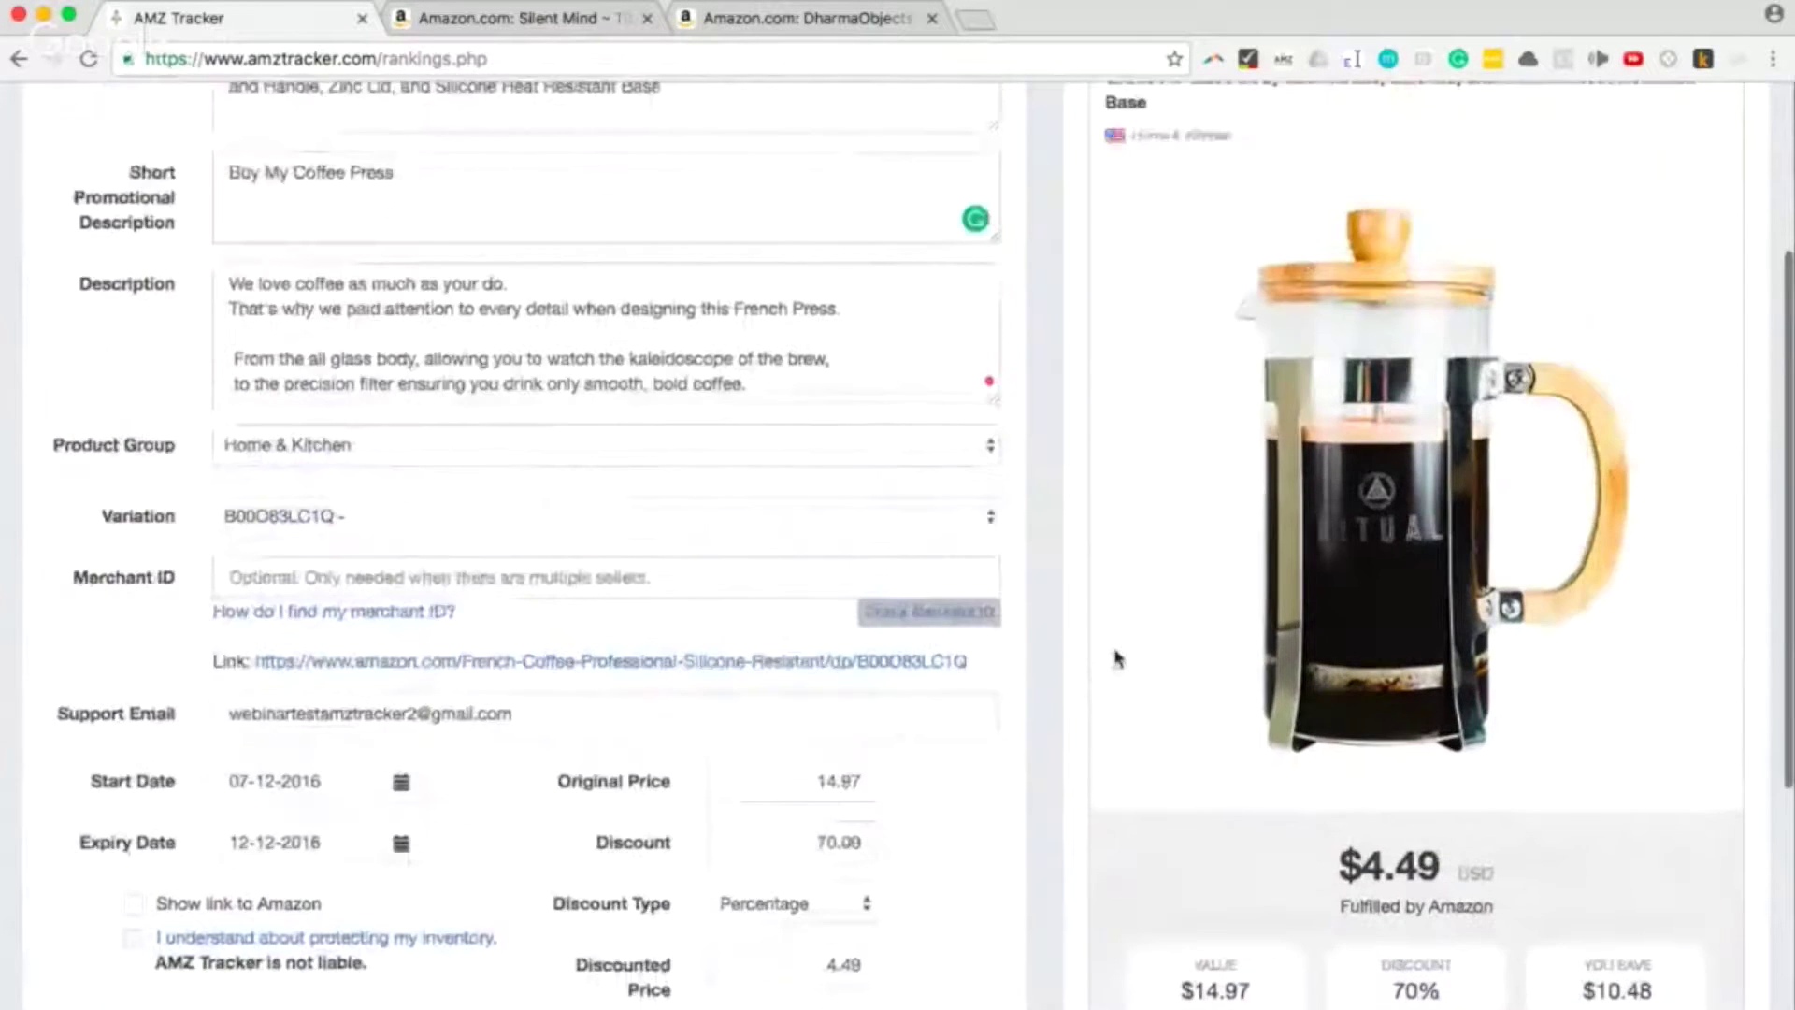
scroll(1119, 656, "up", 3)
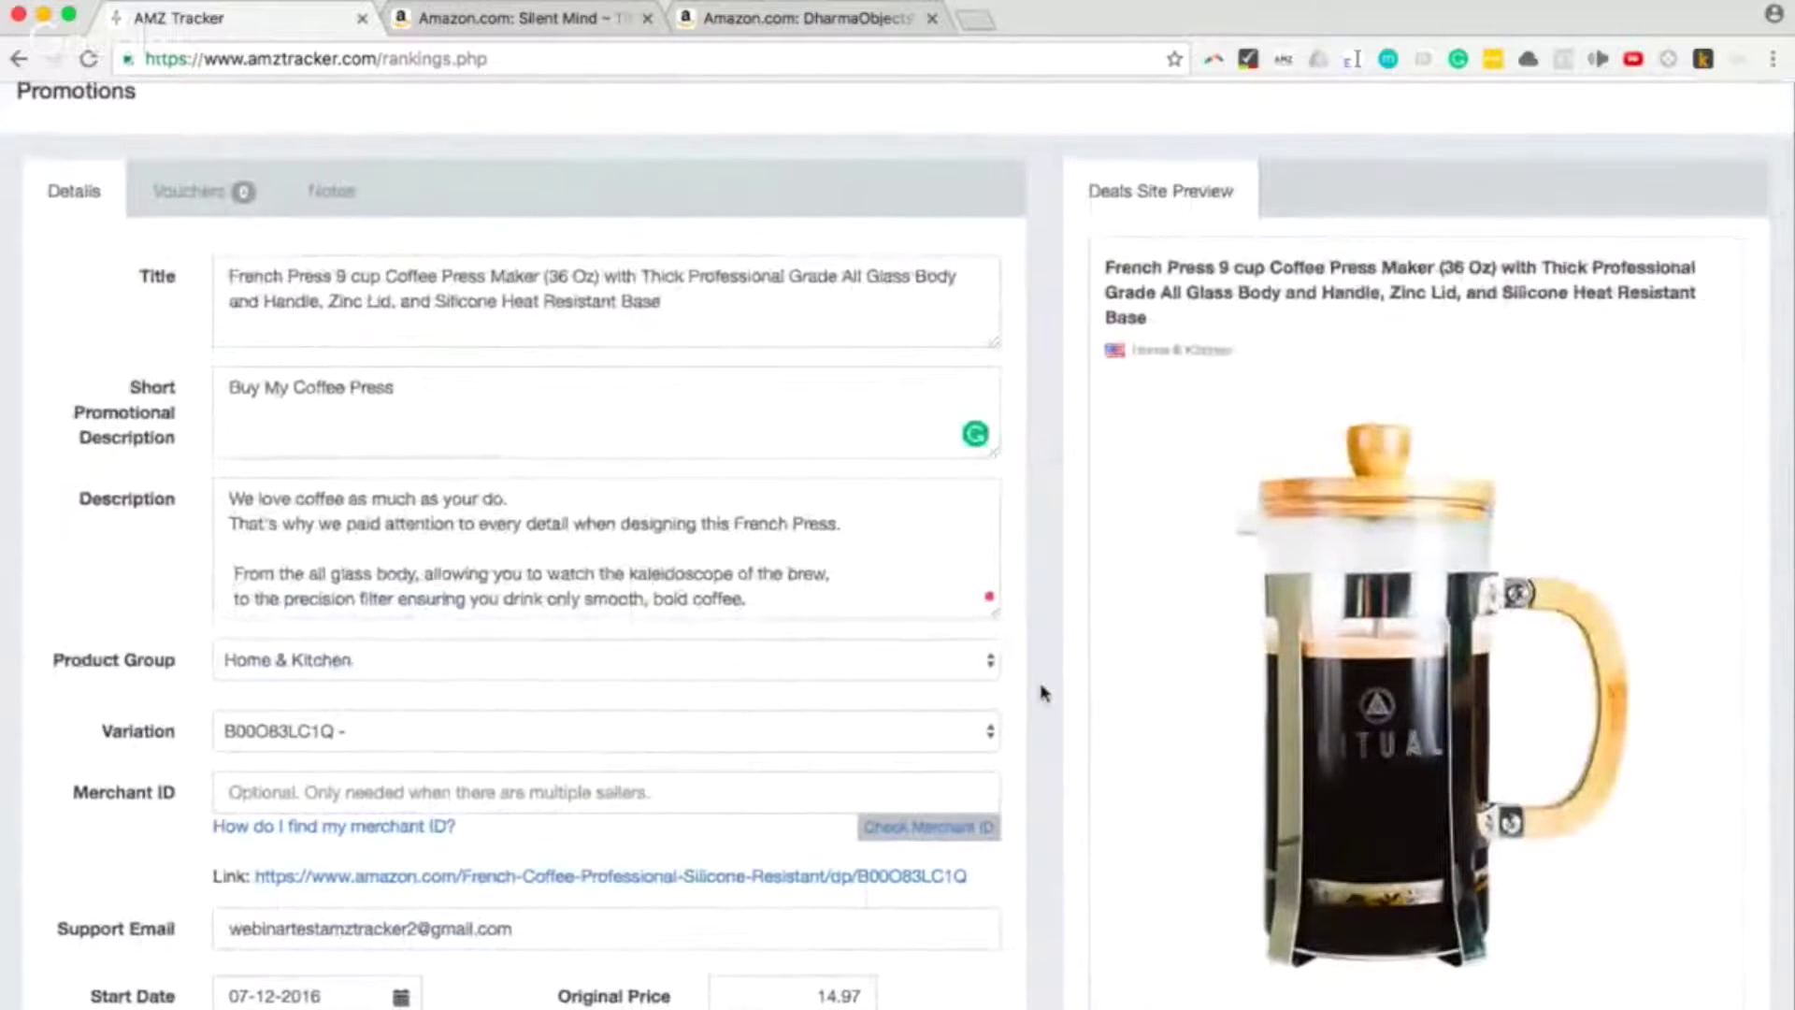
scroll(1041, 692, "down", 3)
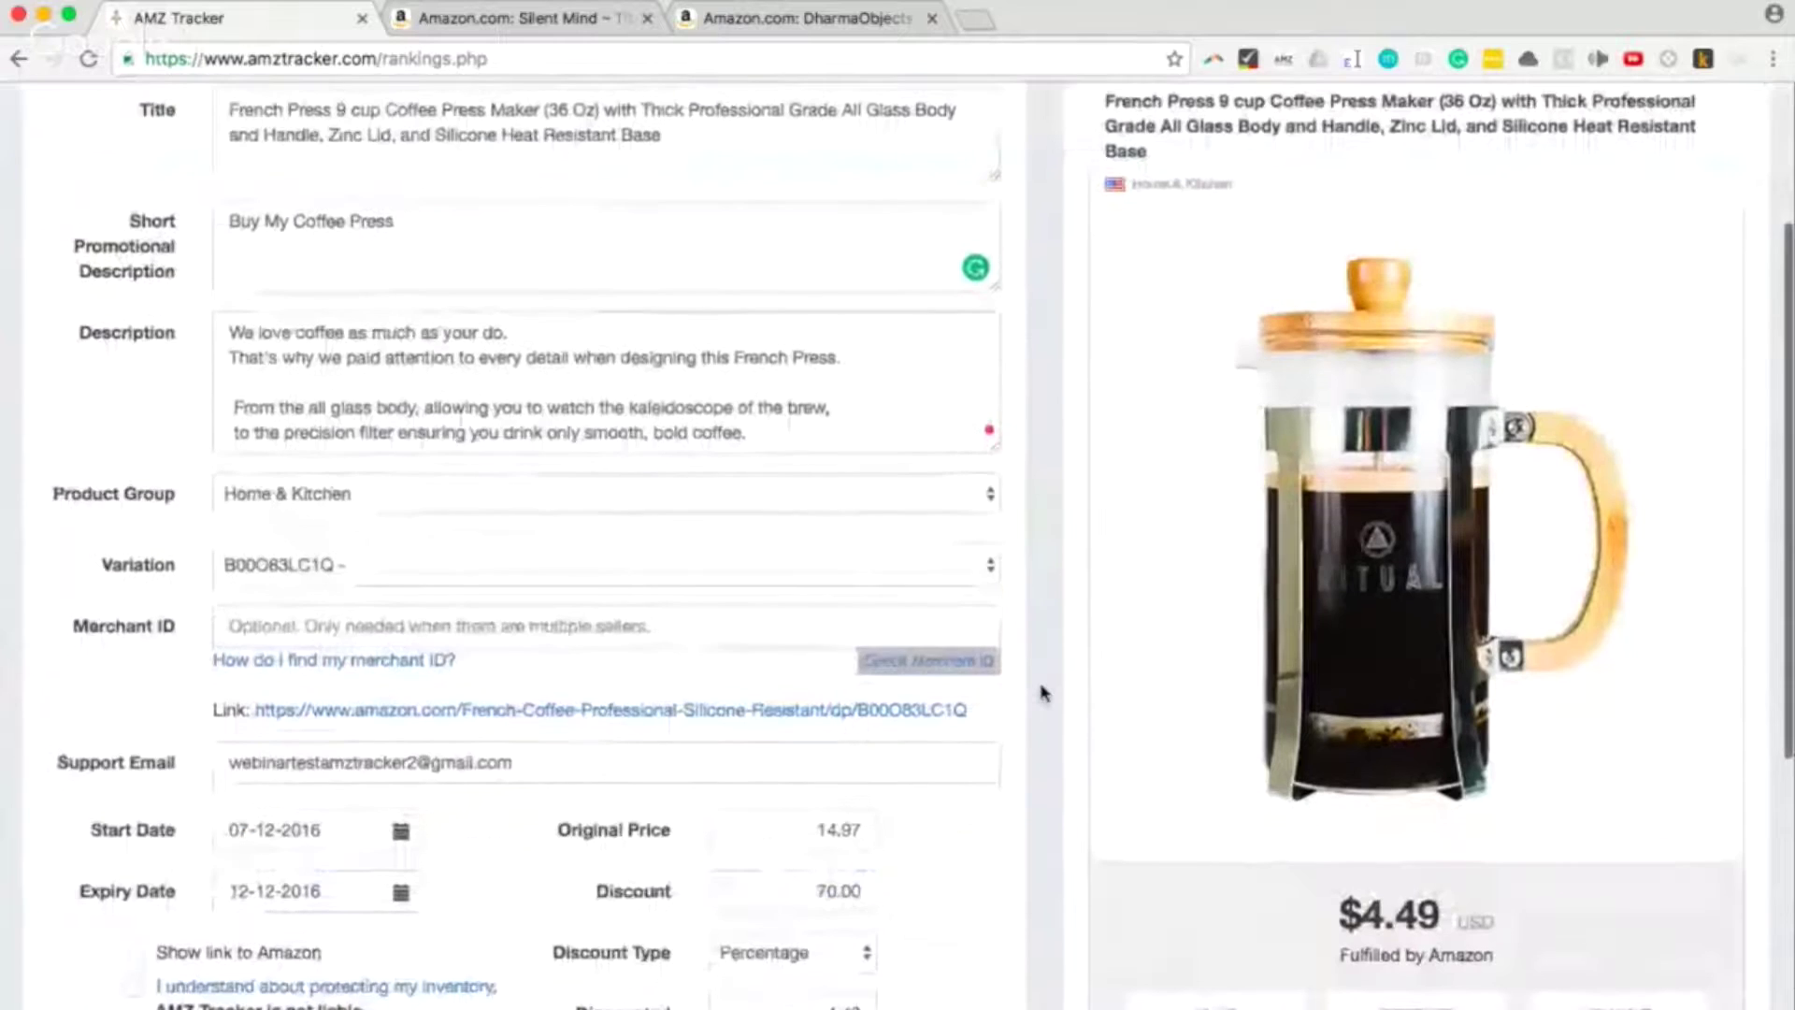
scroll(1041, 691, "down", 1)
scroll(1041, 691, "down", 1)
scroll(1041, 692, "down", 1)
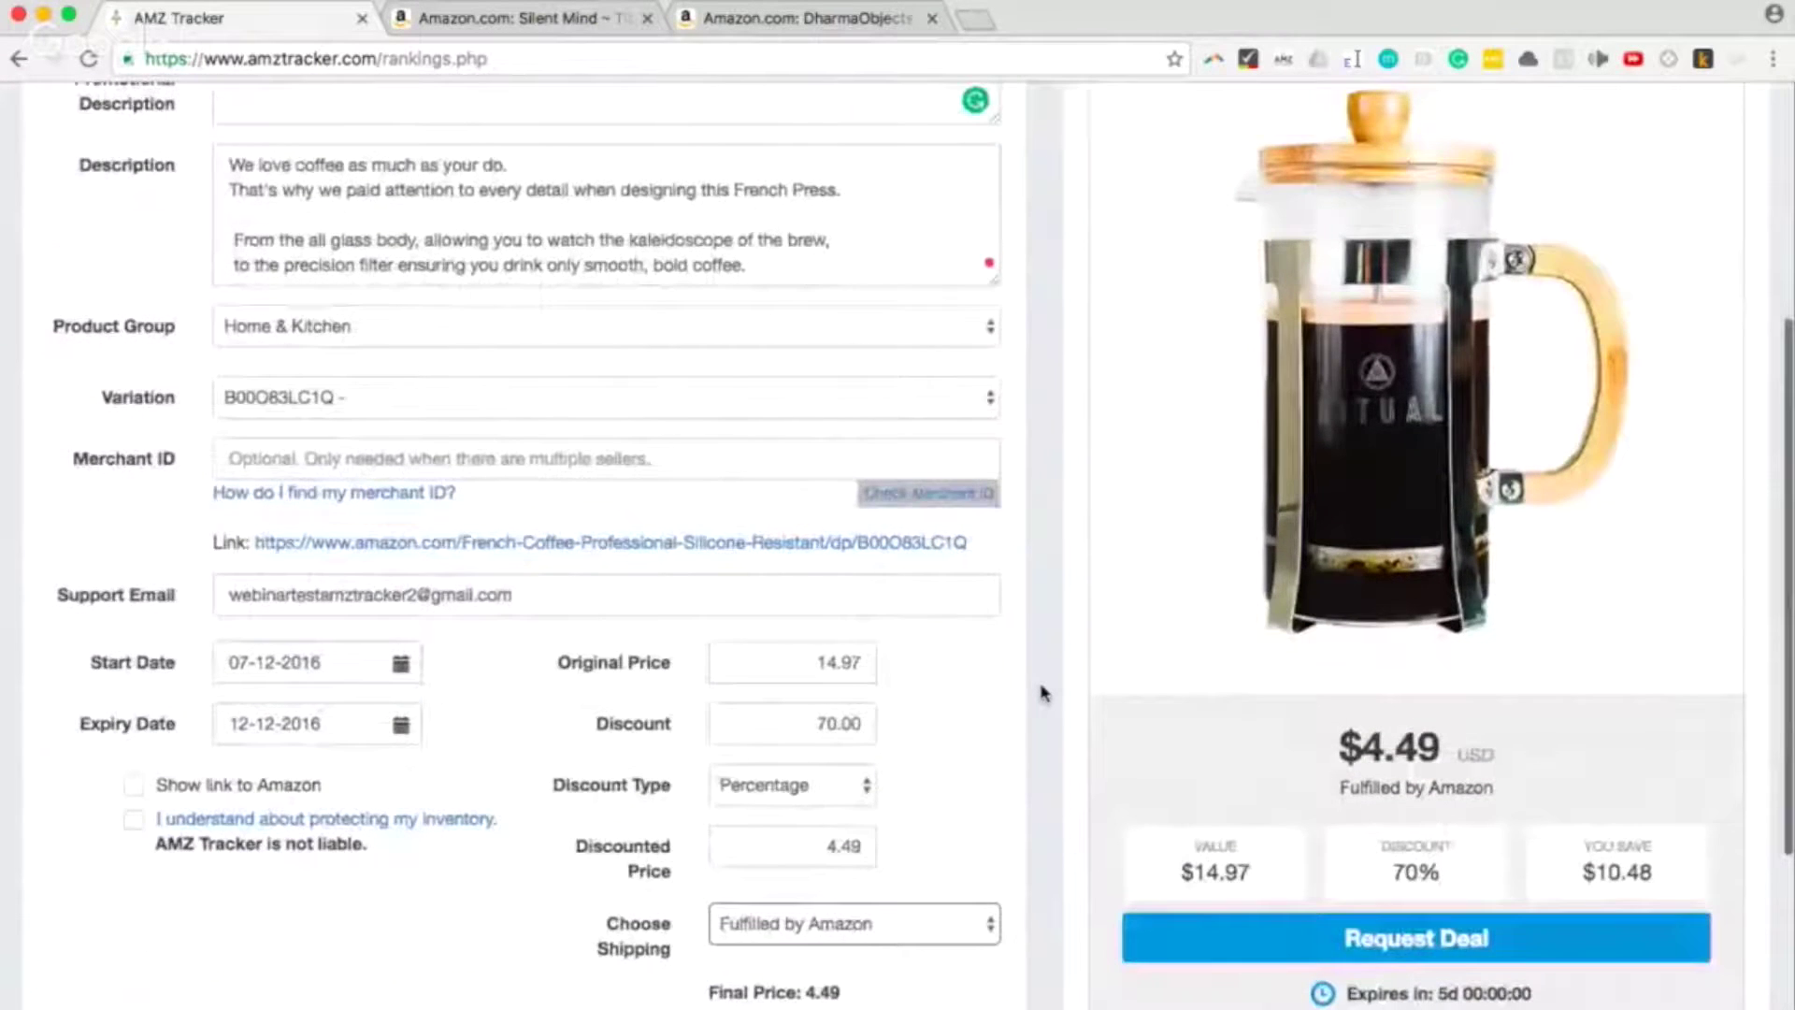
scroll(1041, 691, "up", 3)
scroll(1041, 692, "up", 1)
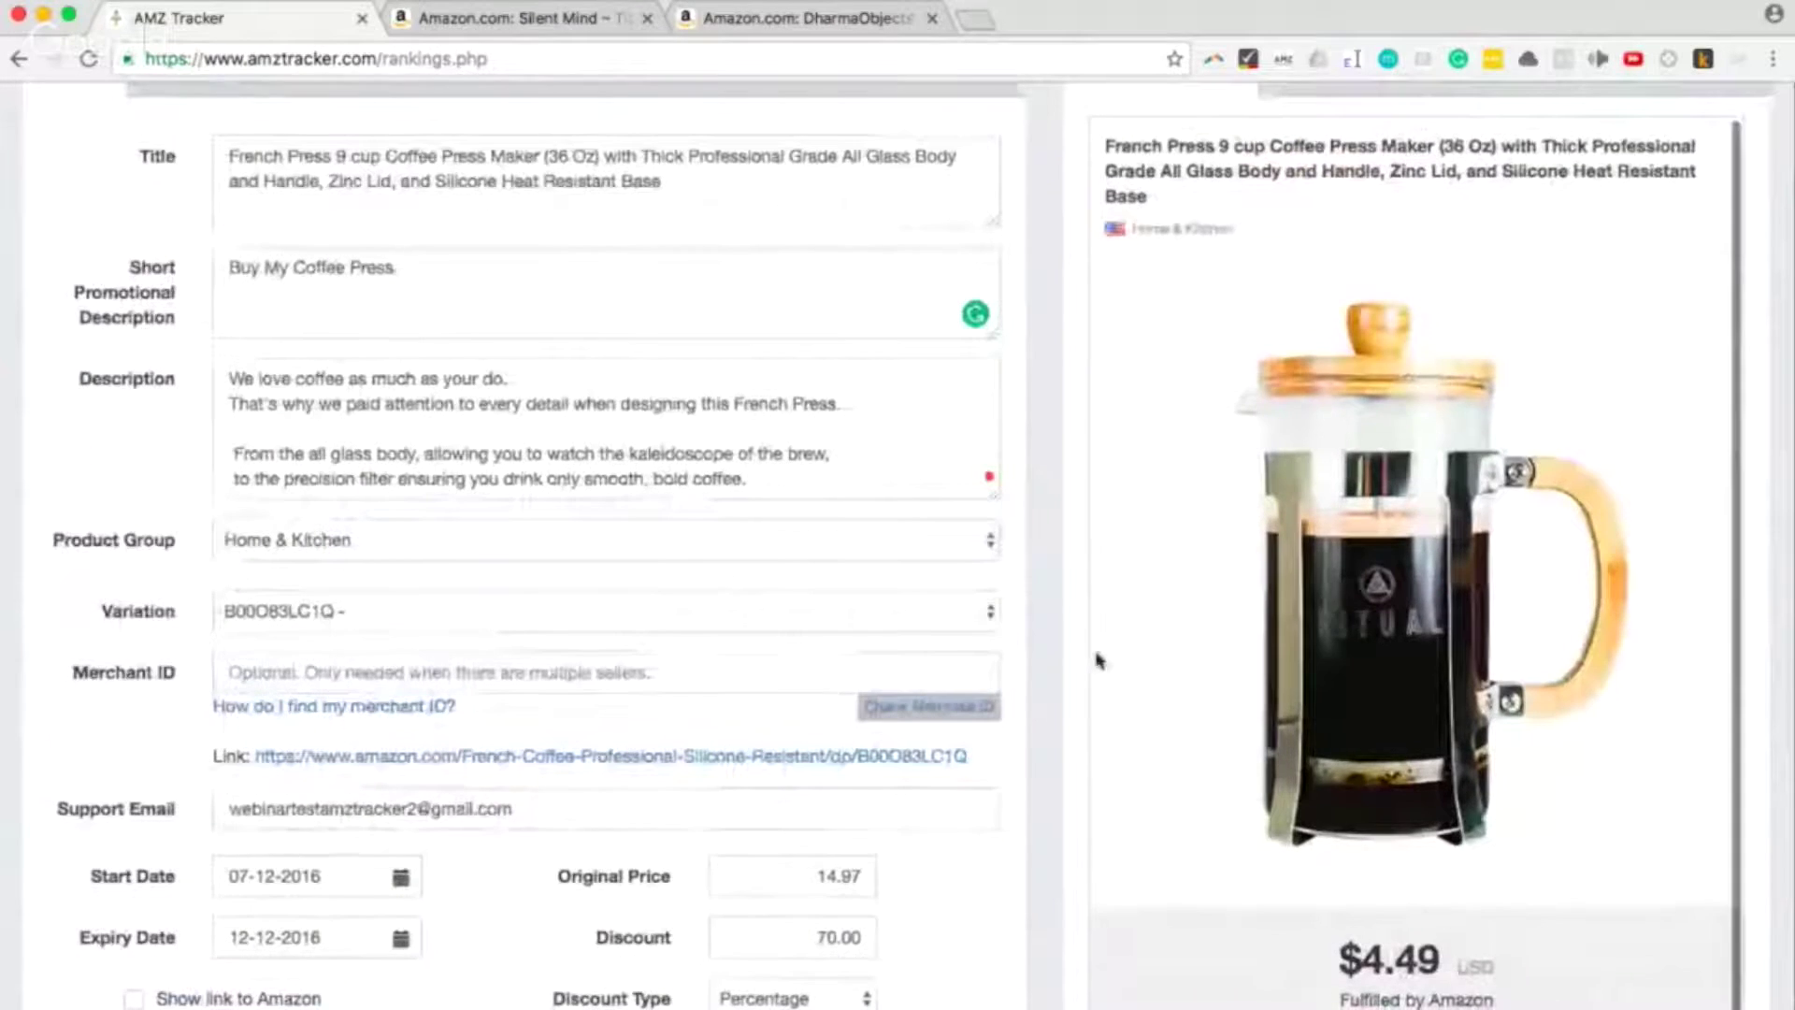
scroll(1060, 718, "down", 4)
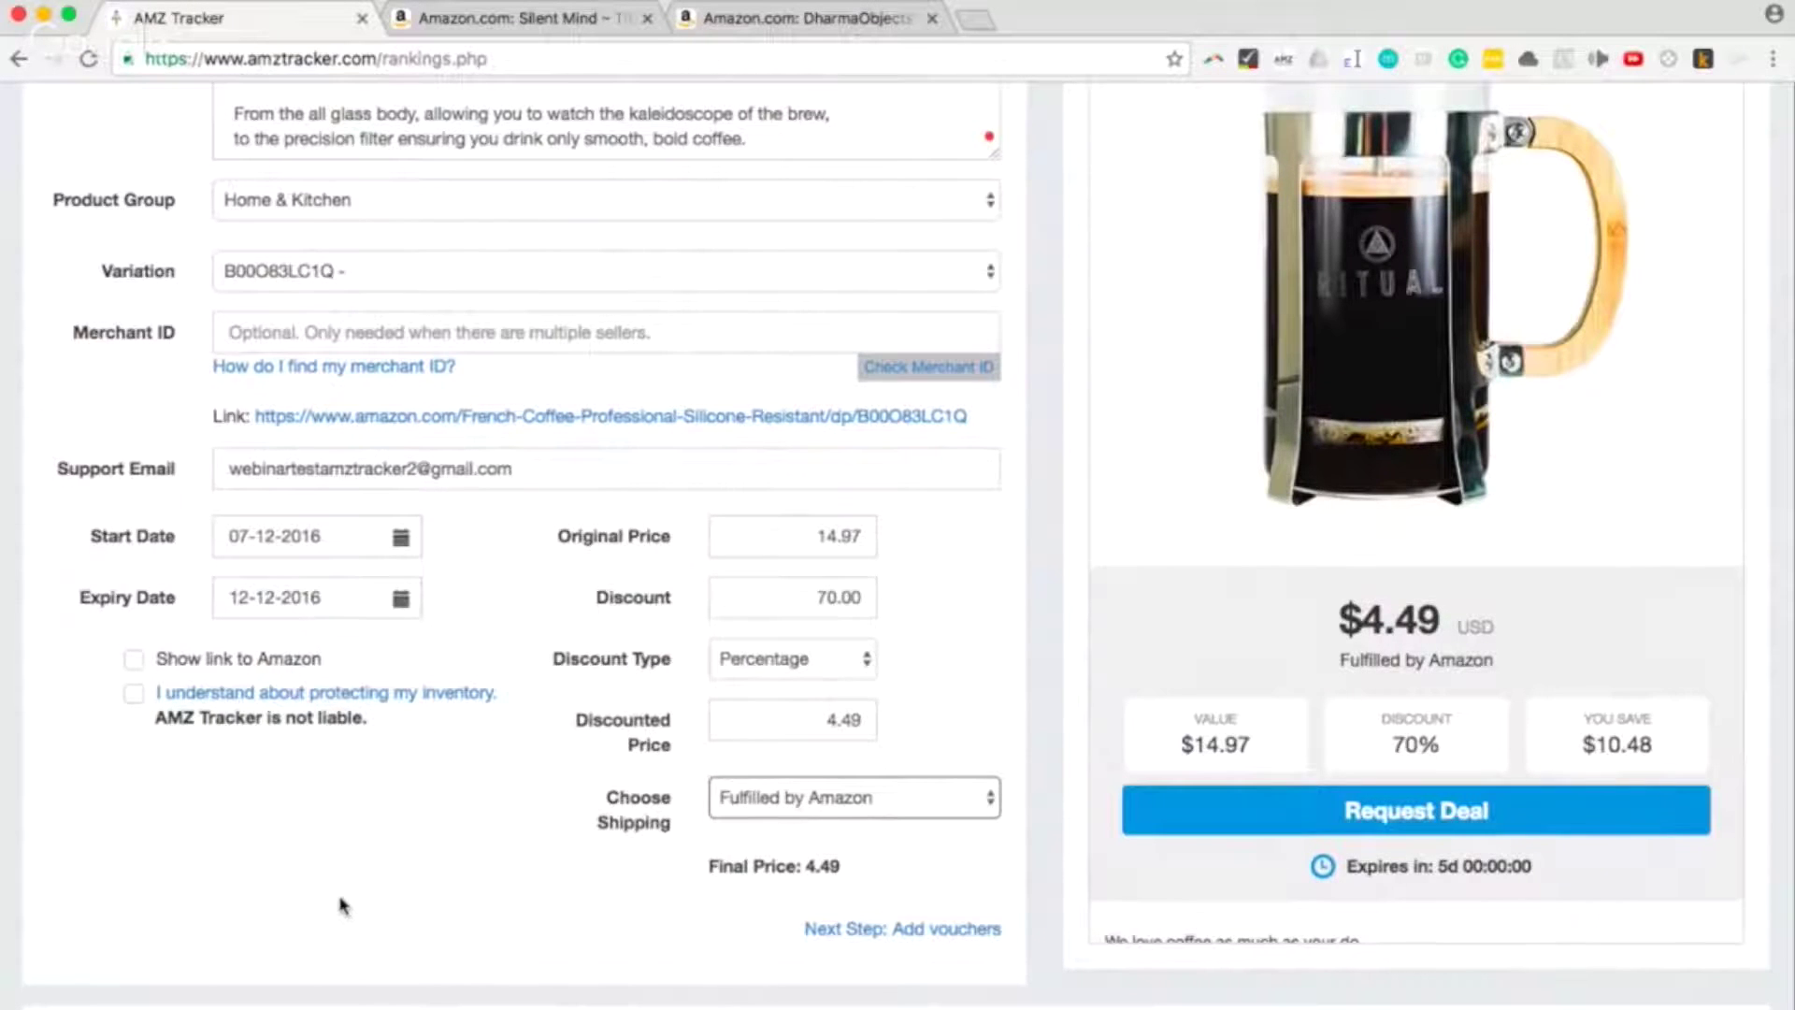
left_click(132, 659)
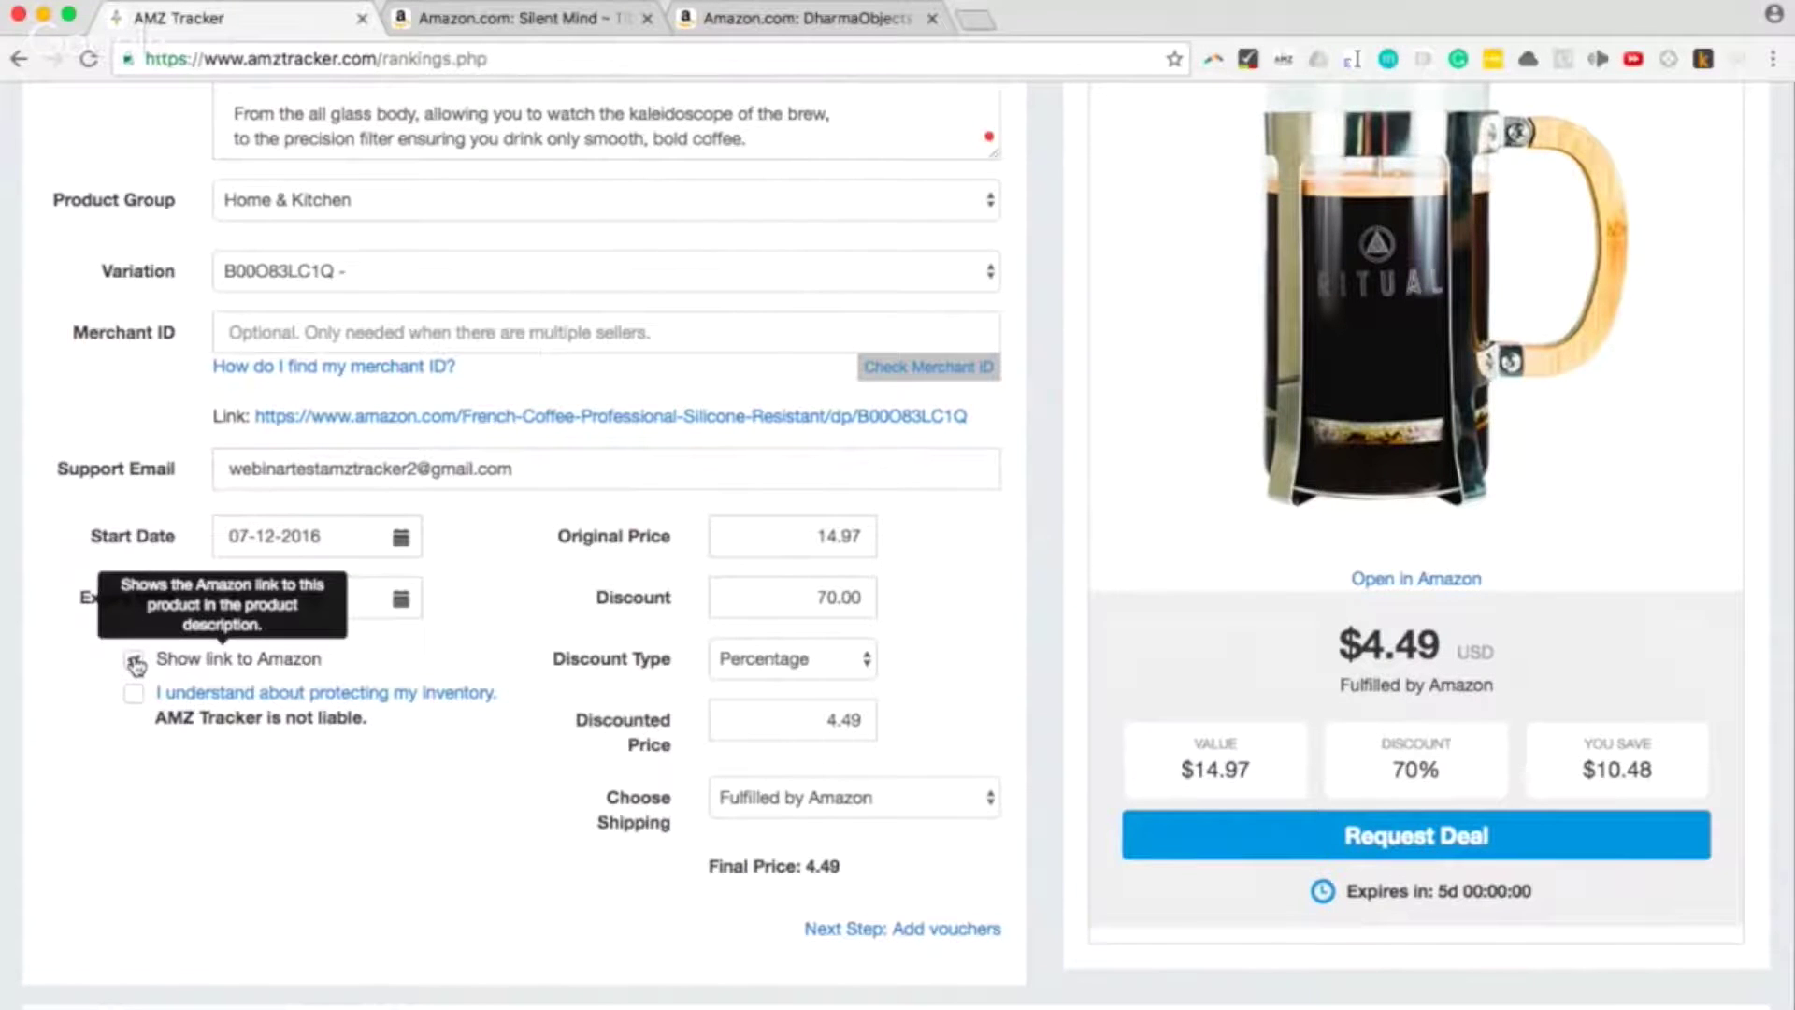
- Turn off the Amazon link, acknowledge the inventory-protection terms and view the protection guide
left_click(136, 662)
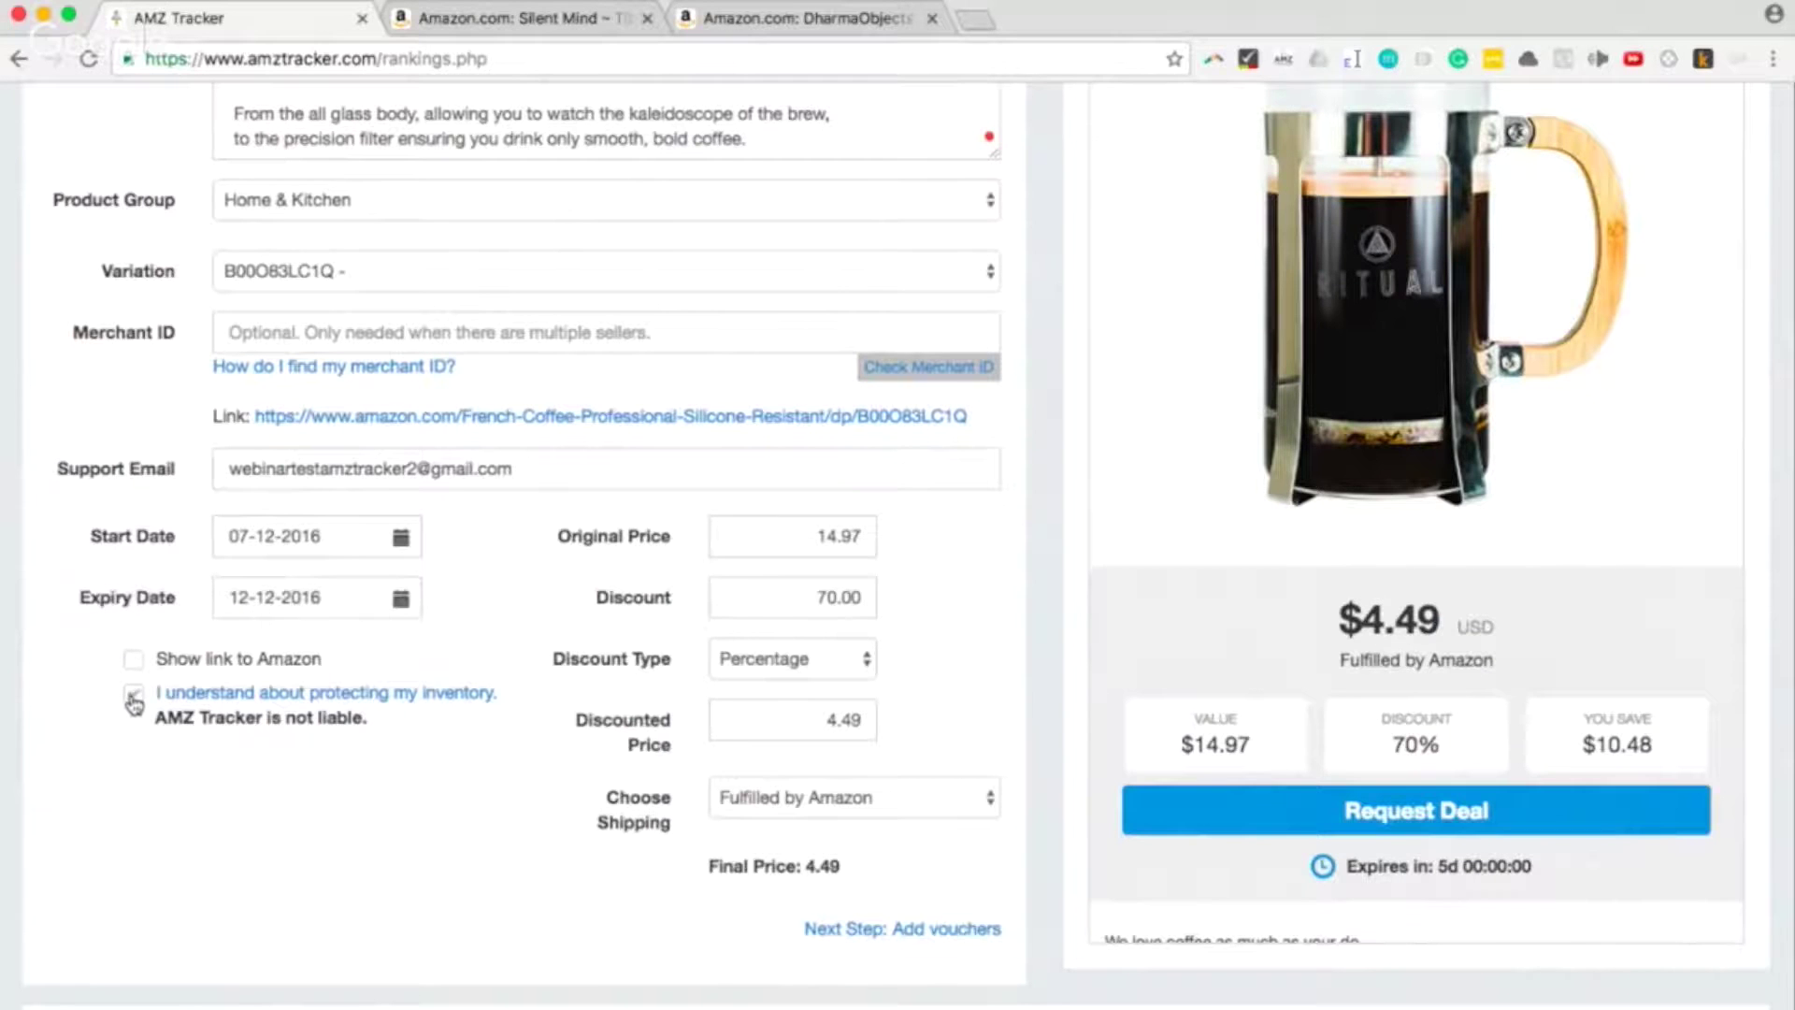
left_click(133, 693)
left_click(287, 691)
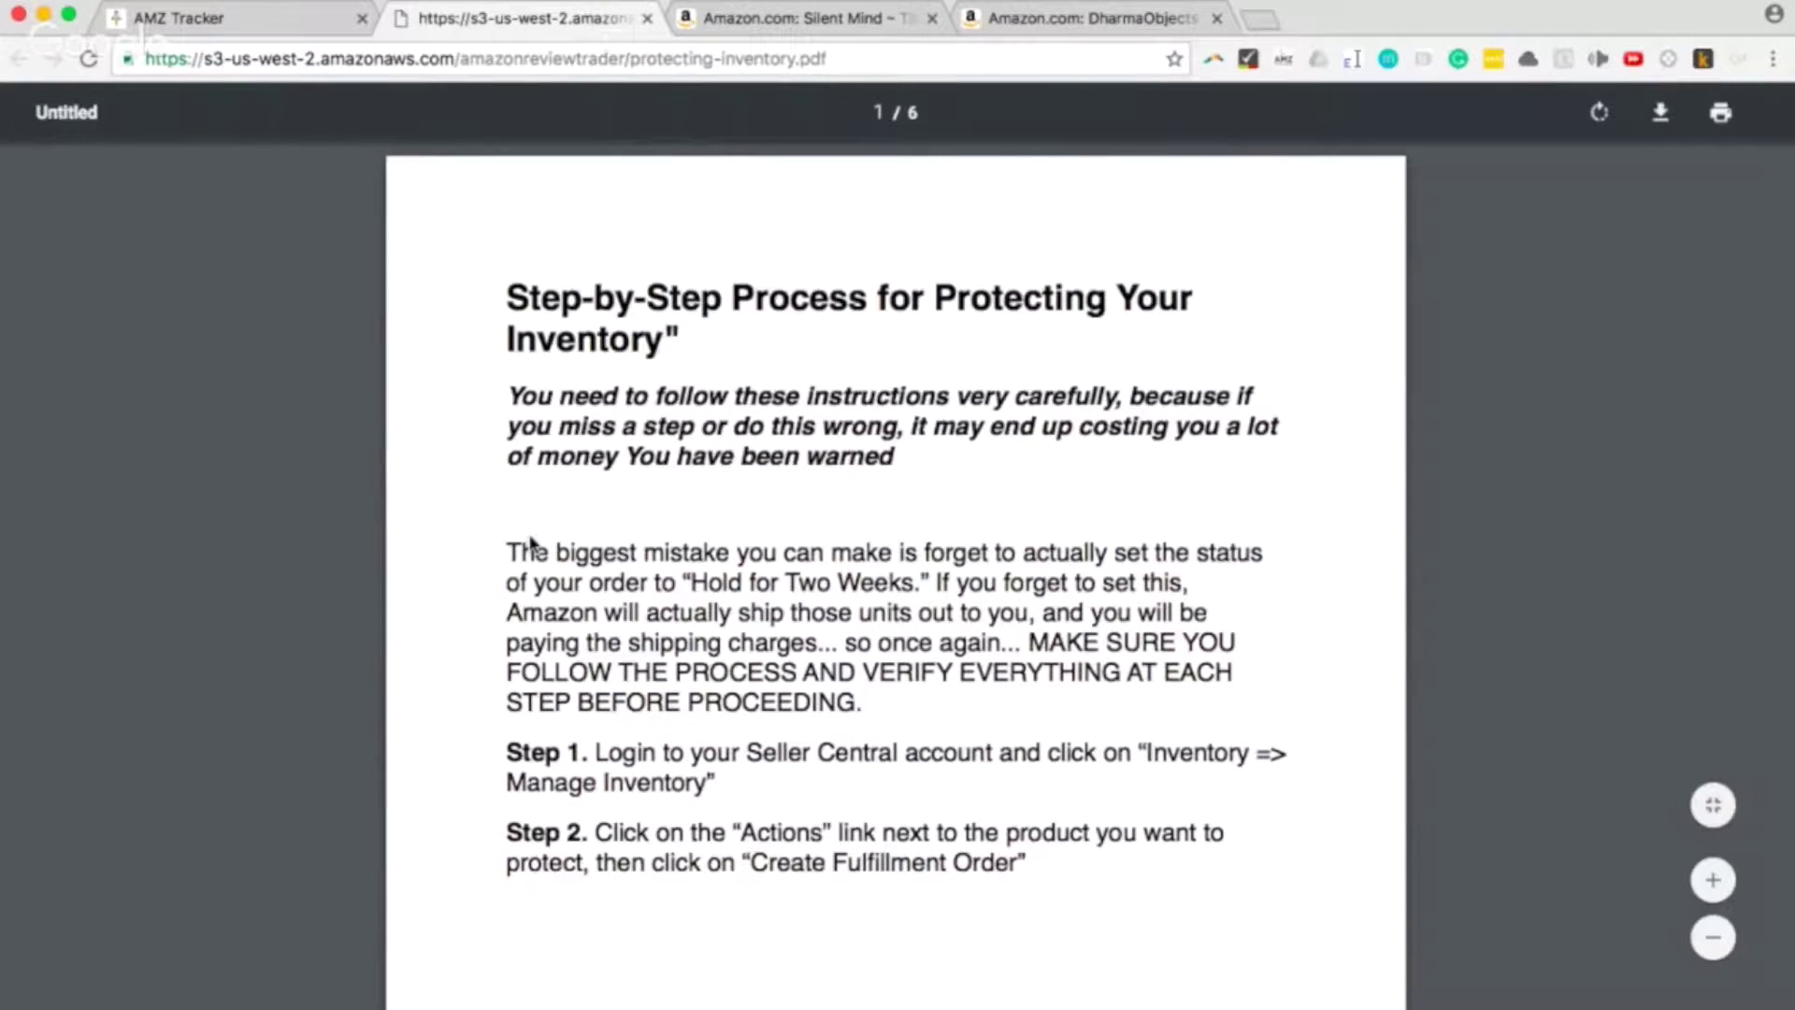
scroll(531, 544, "down", 10)
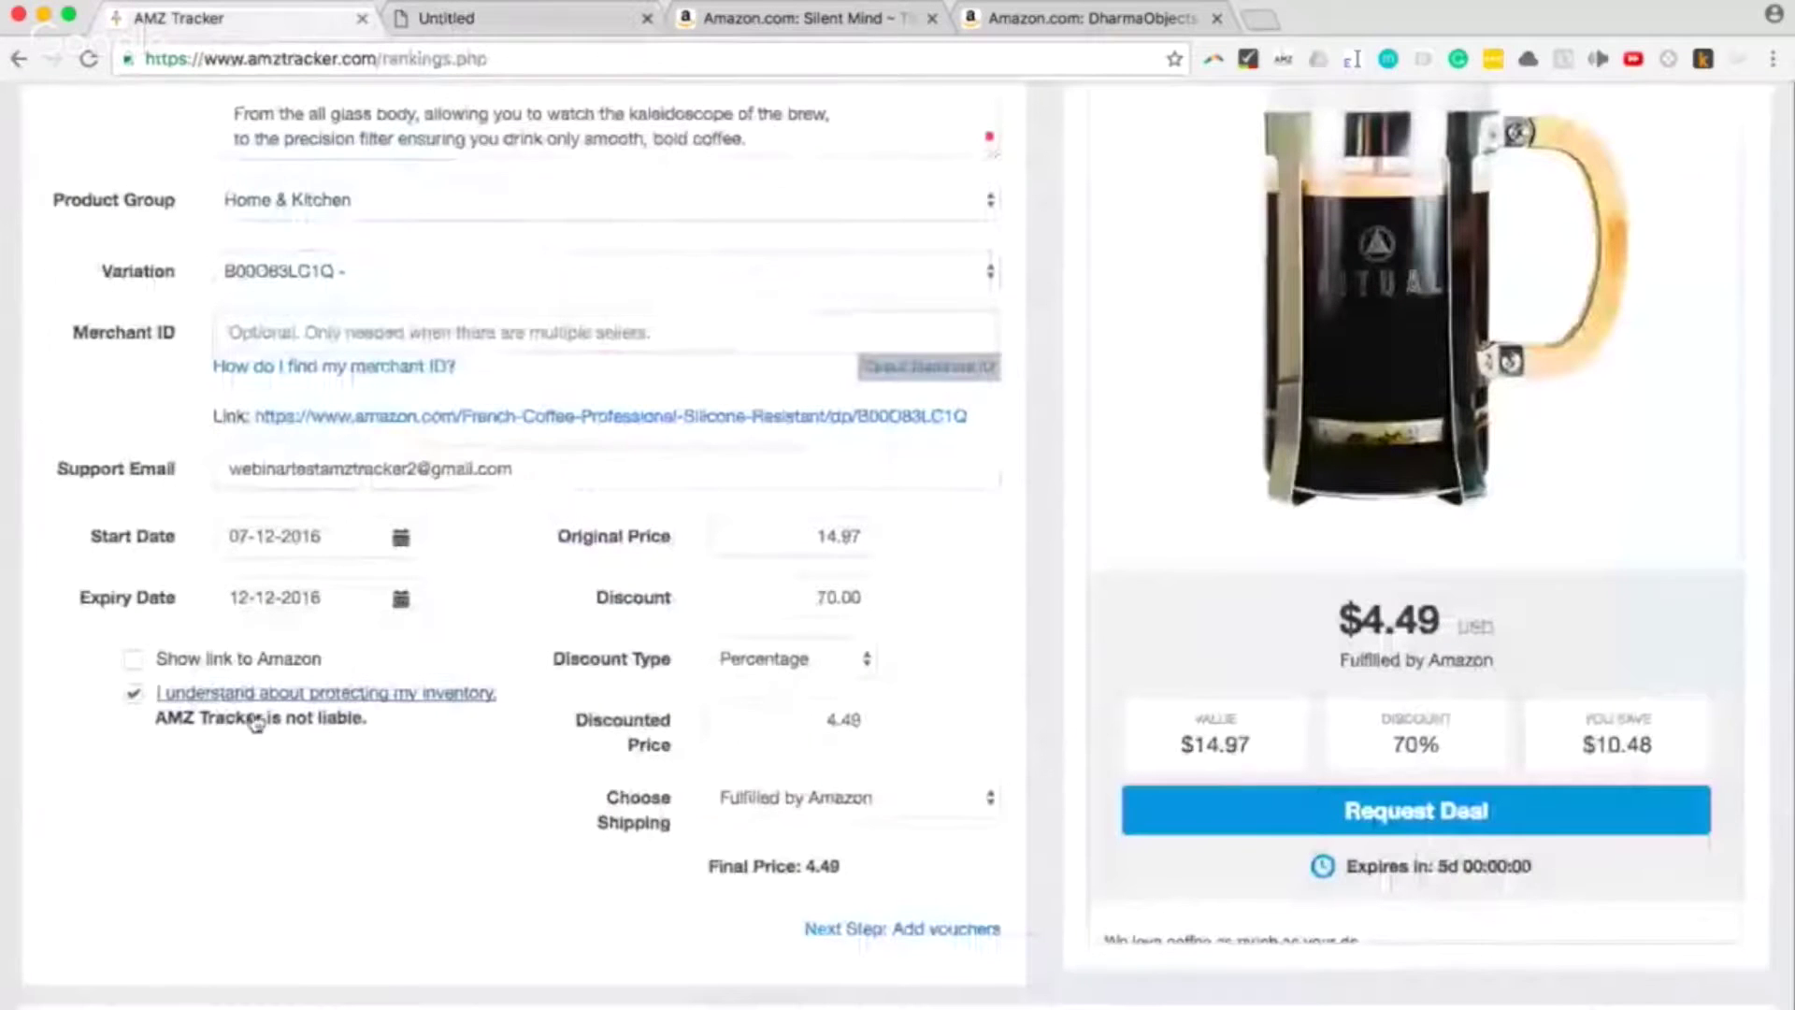
scroll(898, 561, "down", 3)
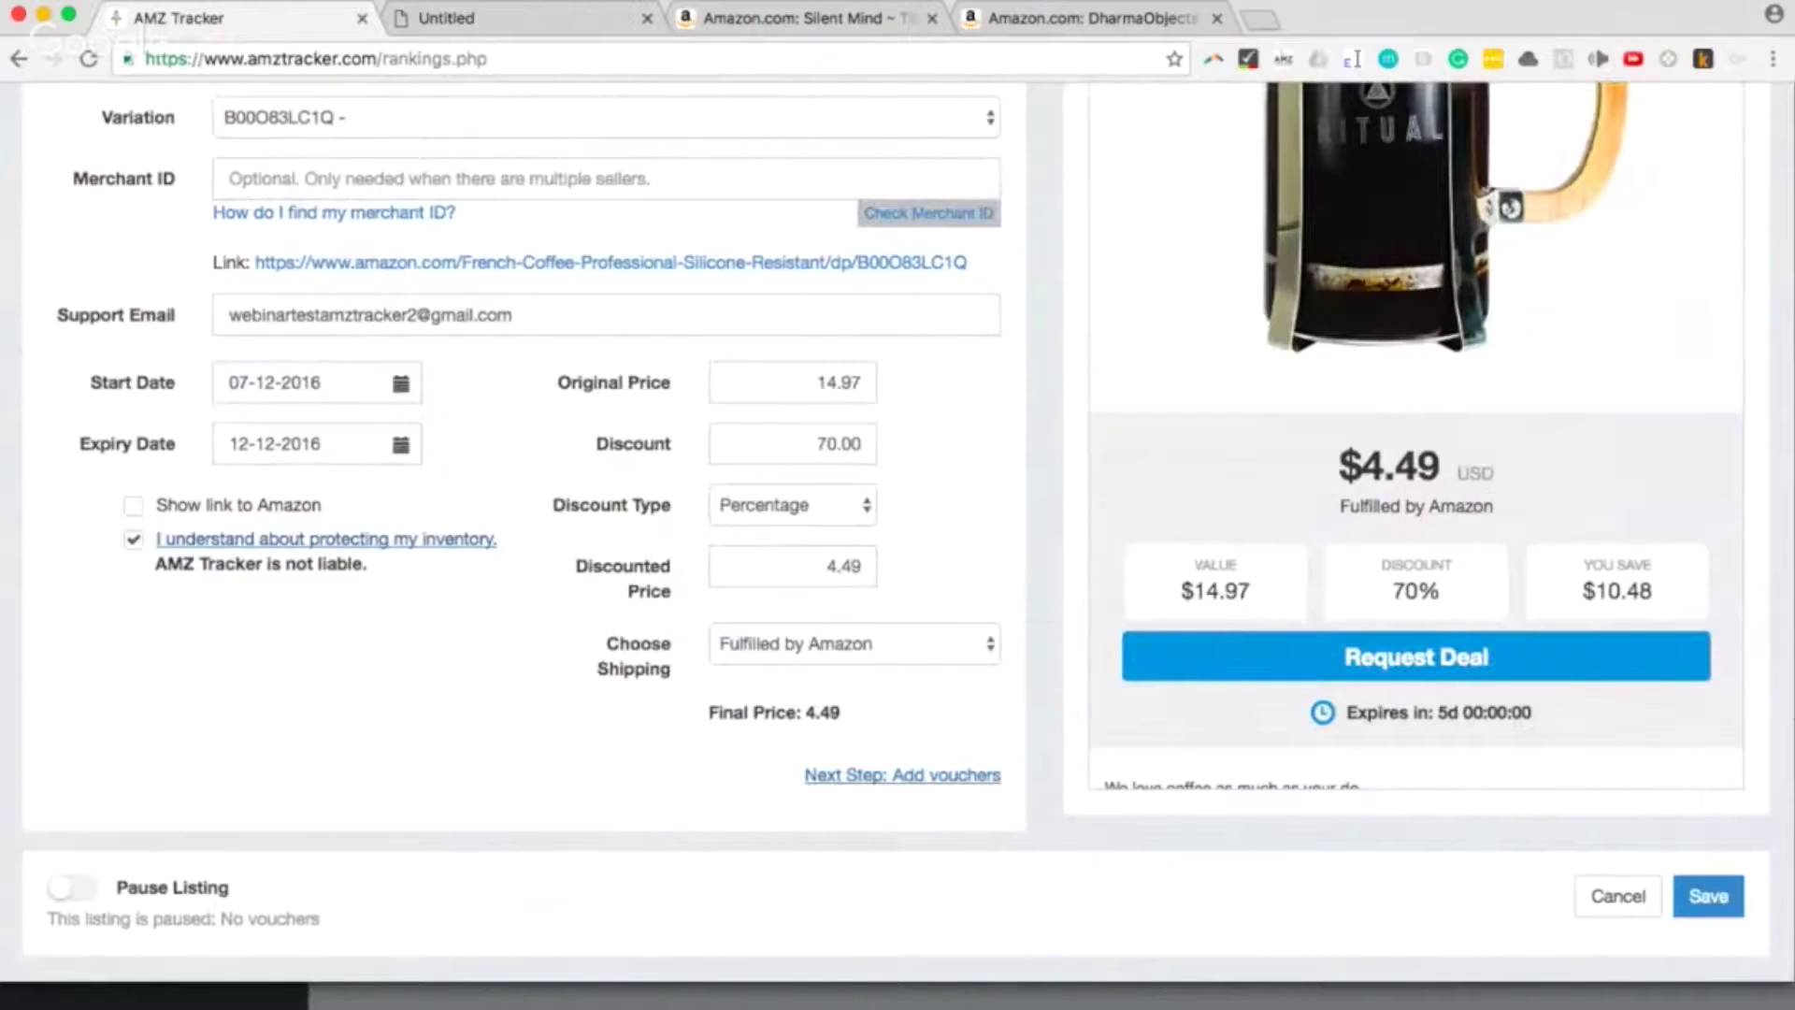
scroll(902, 775, "up", 1)
scroll(898, 562, "up", 5)
scroll(898, 561, "up", 5)
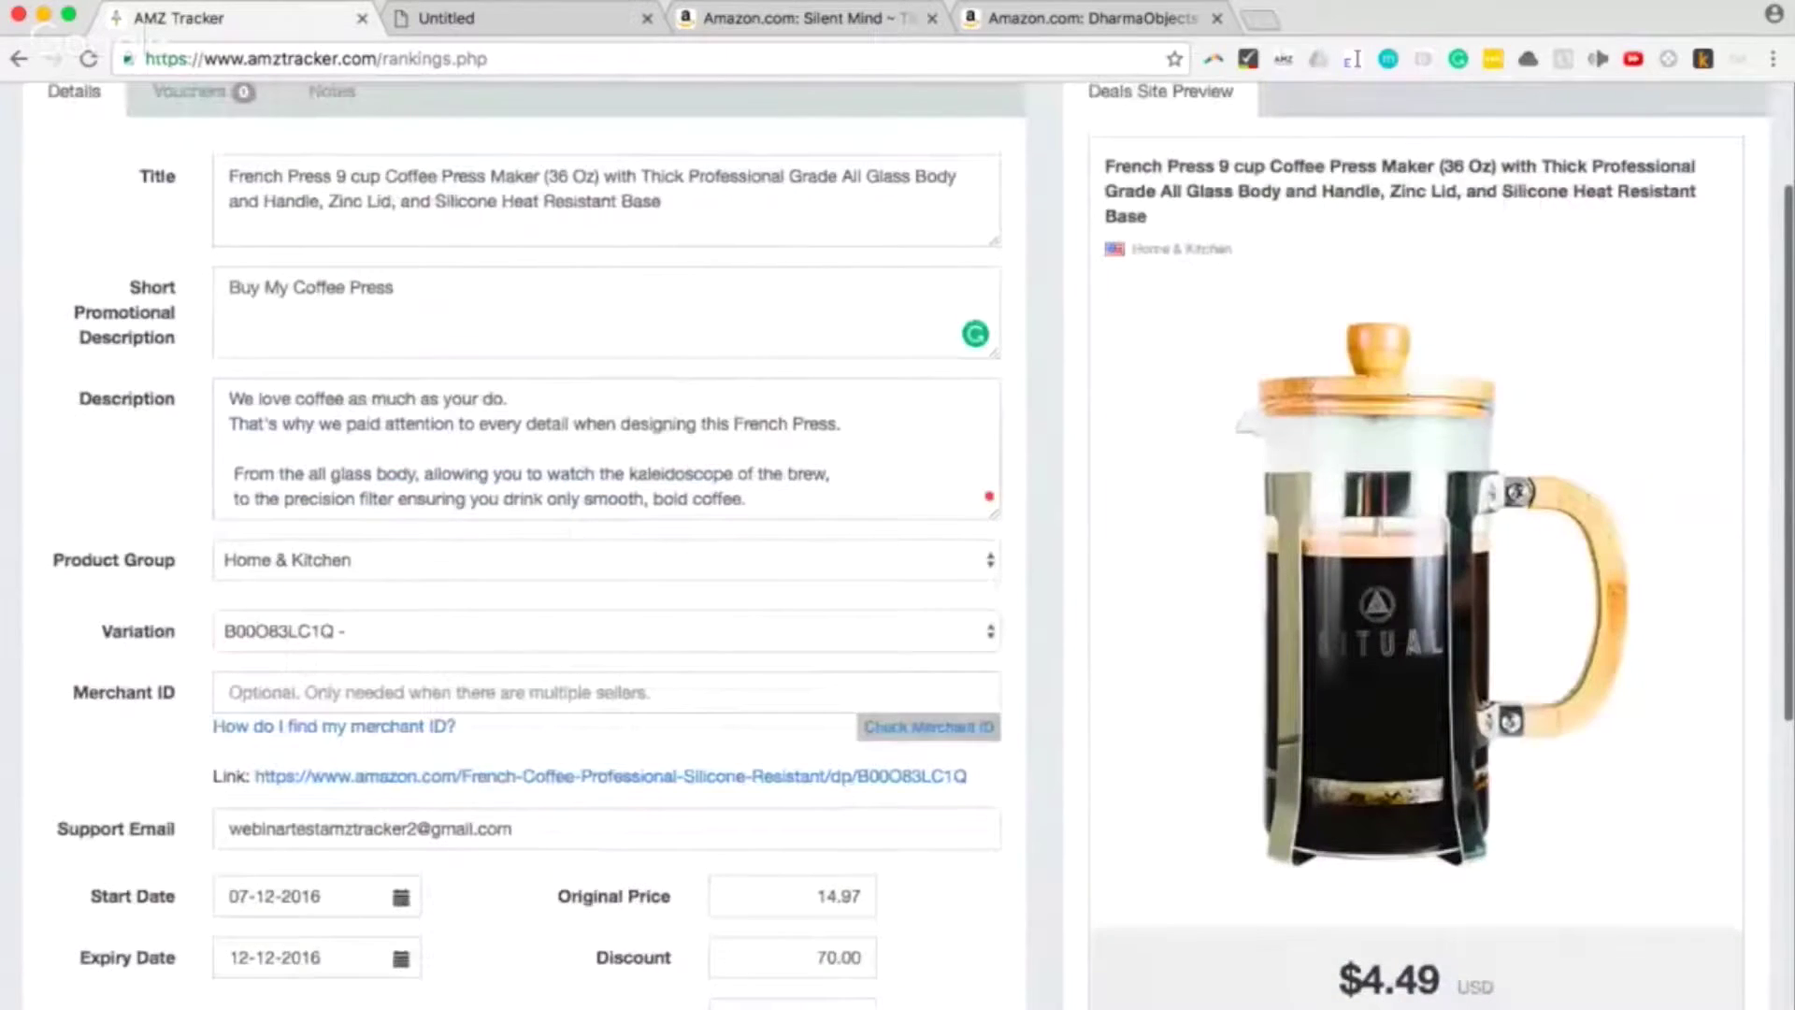
scroll(195, 290, "up", 2)
- Switch to the promotion's Vouchers step with multiple one-time claim codes
left_click(195, 273)
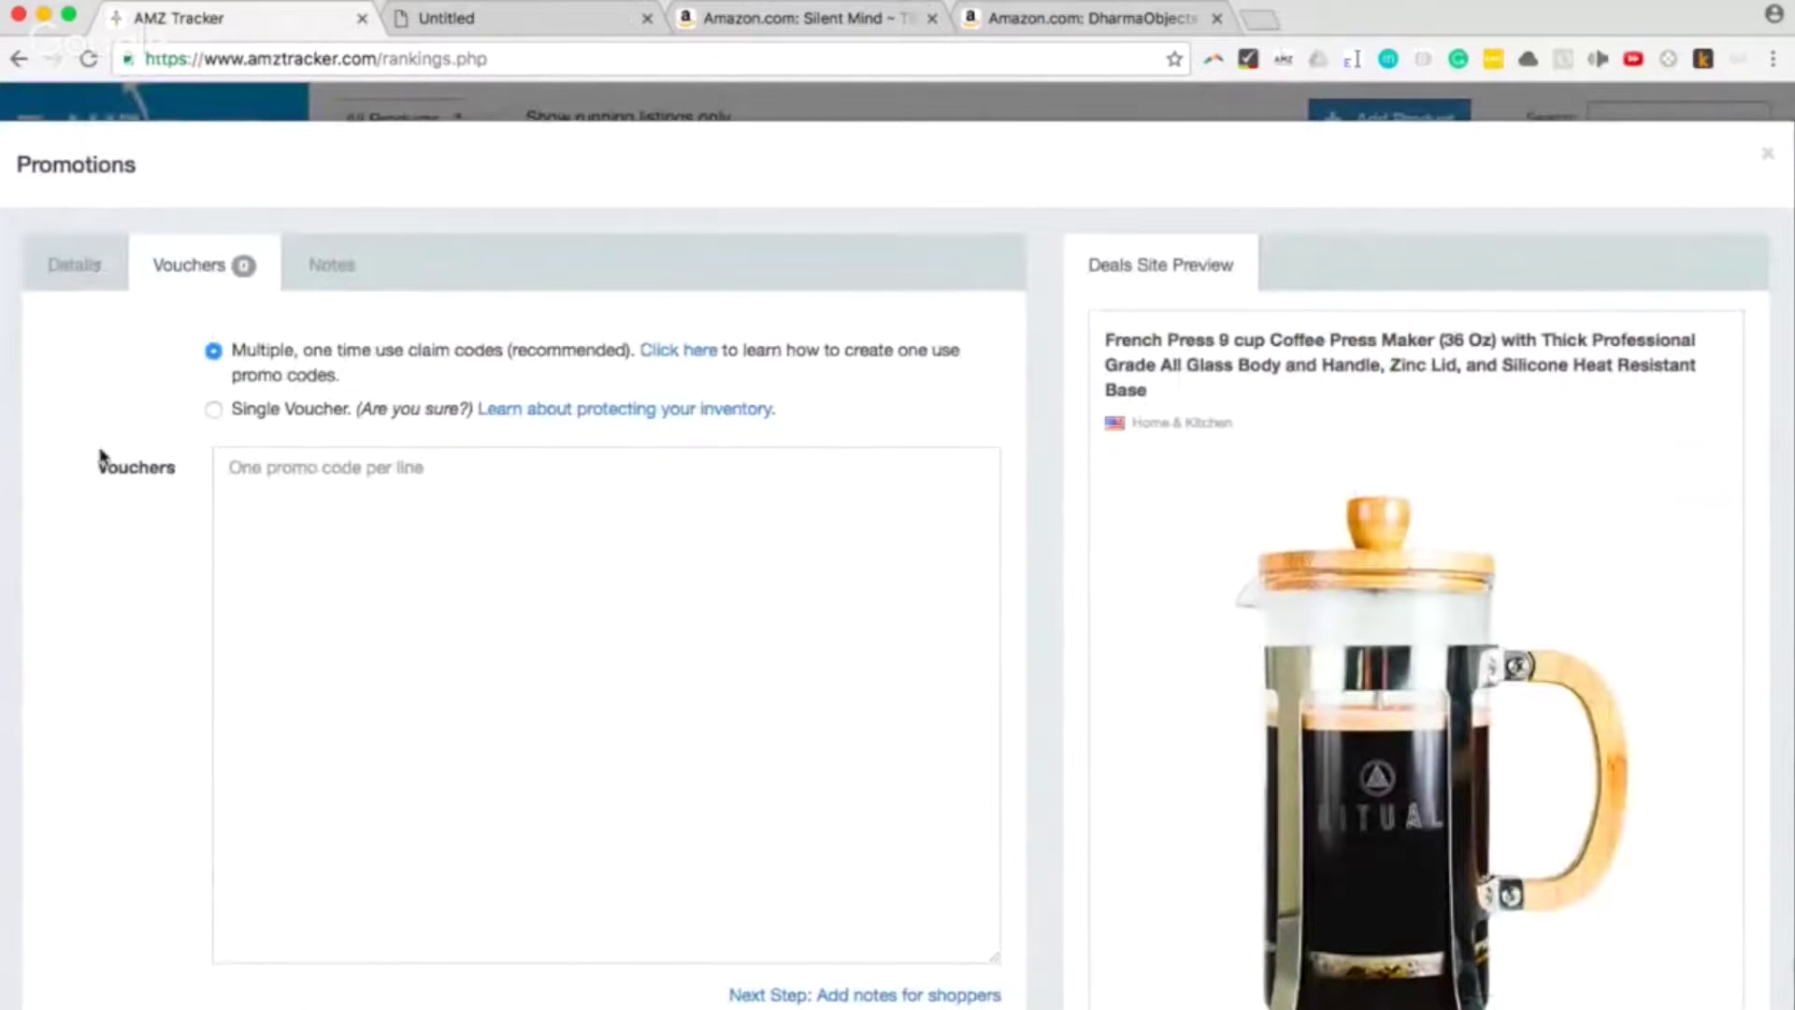
scroll(106, 450, "down", 1)
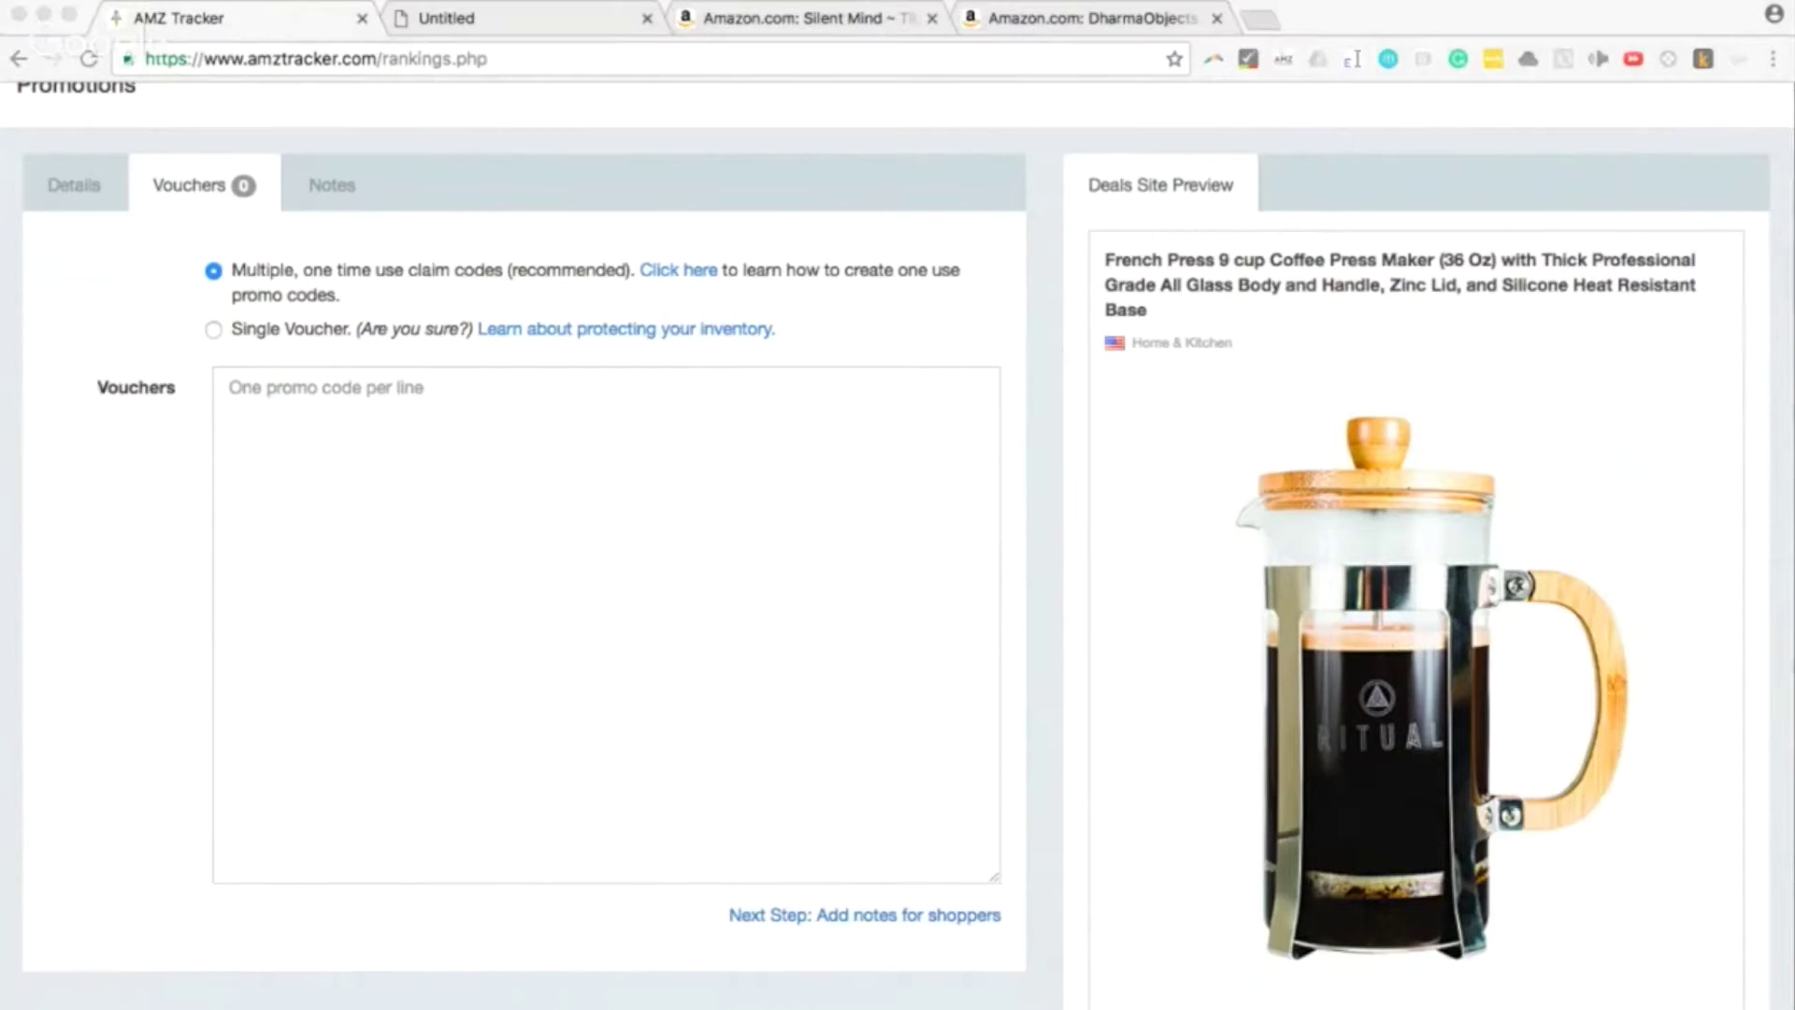
- Replace the stray ASIN text with sixteen pasted one-time voucher codes, trimming the trailing blank line
left_click(357, 576)
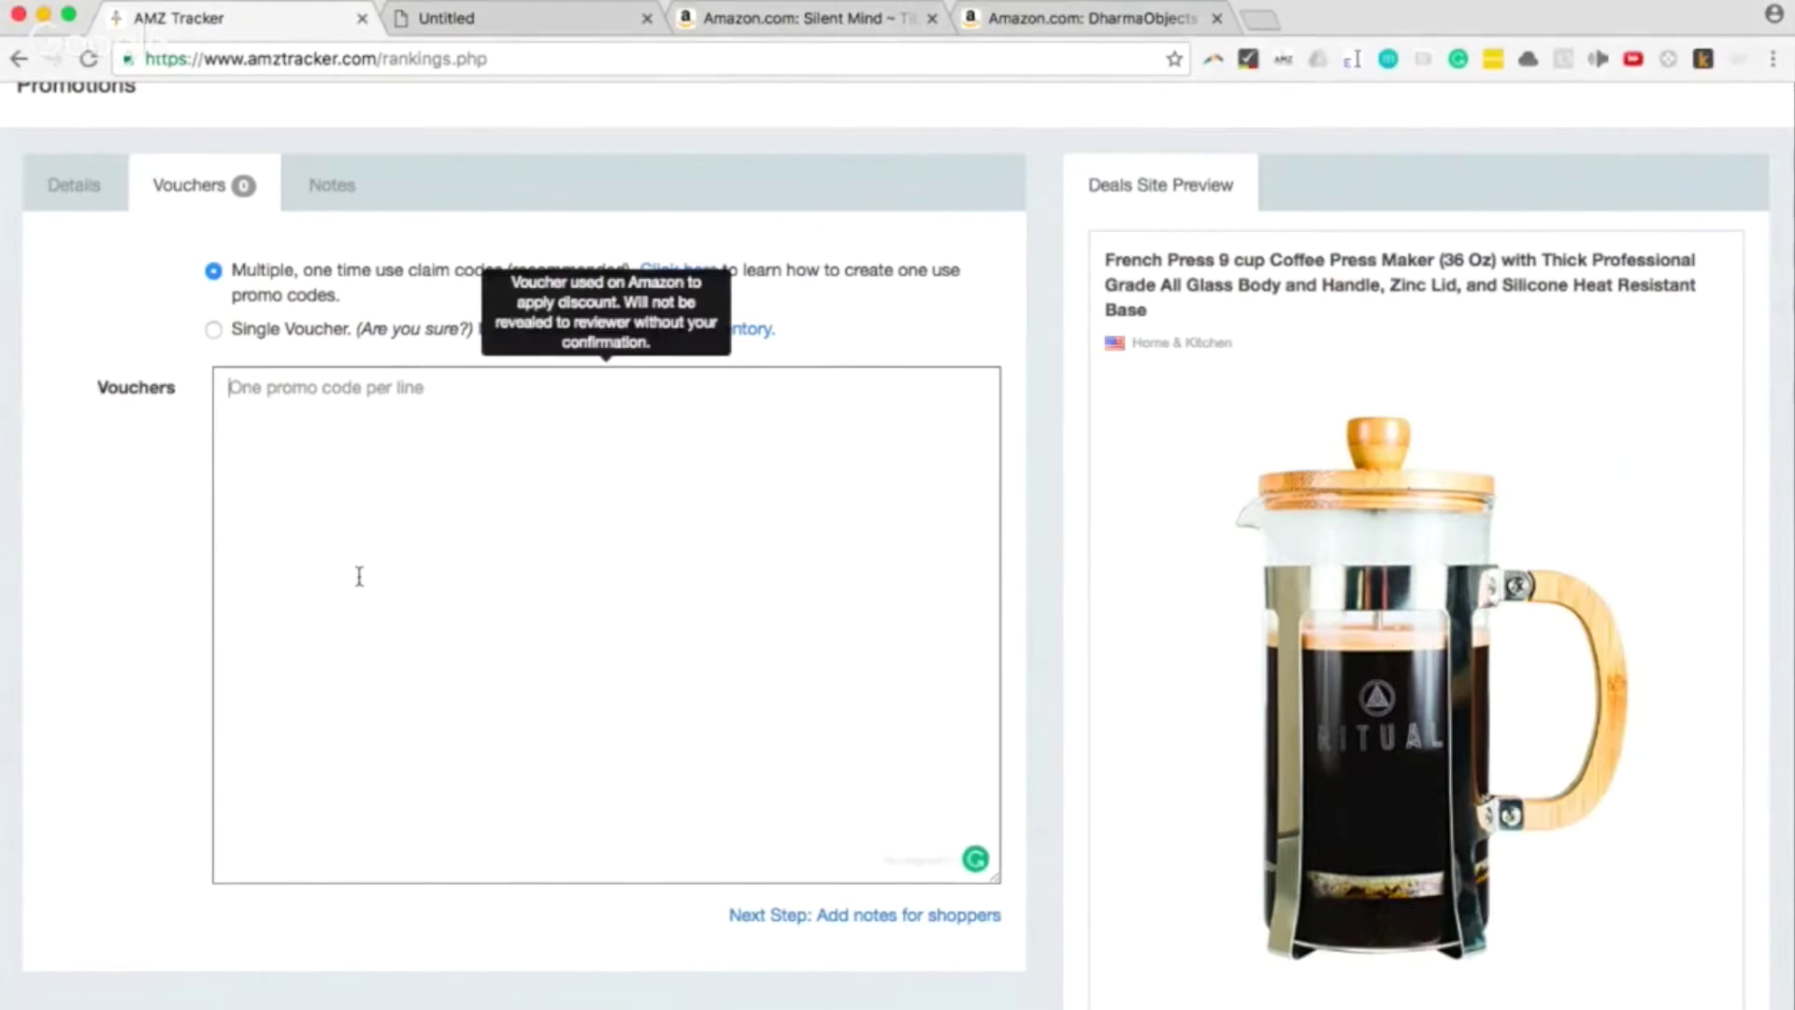
type("ASIN: B00O83LC1Q")
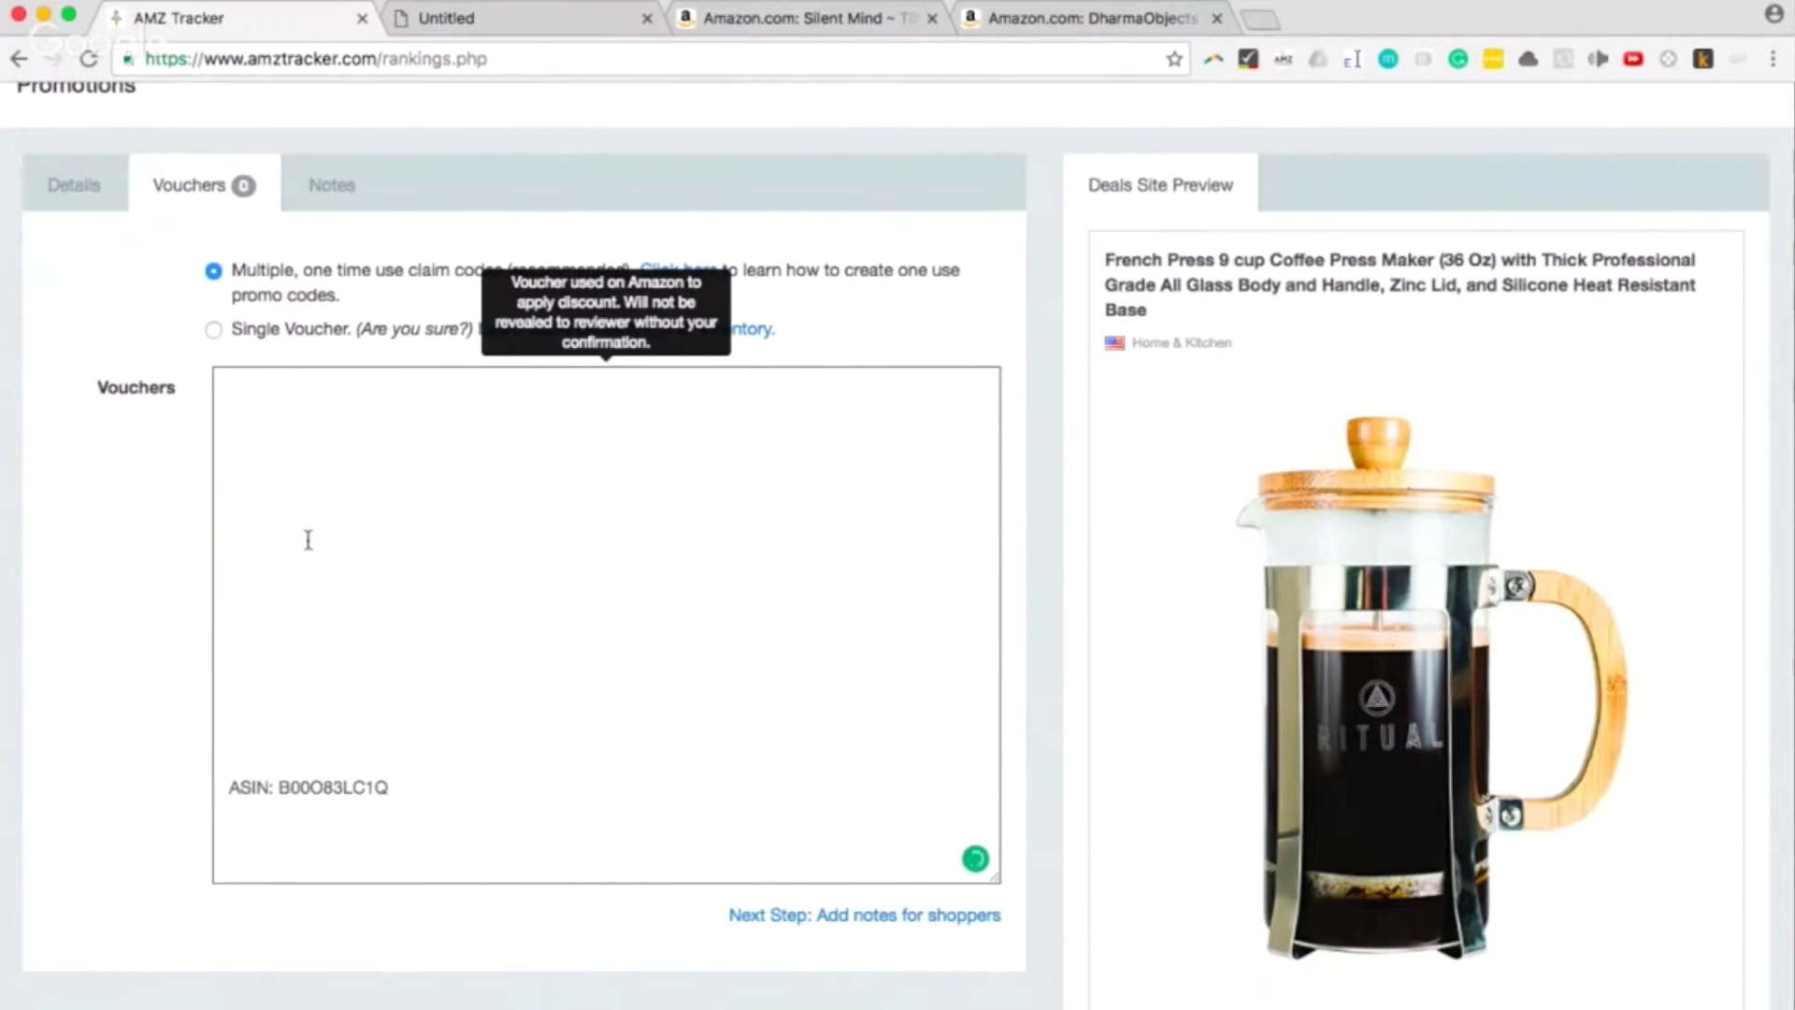
left_click_drag(309, 534, 435, 821)
key("BackSpace")
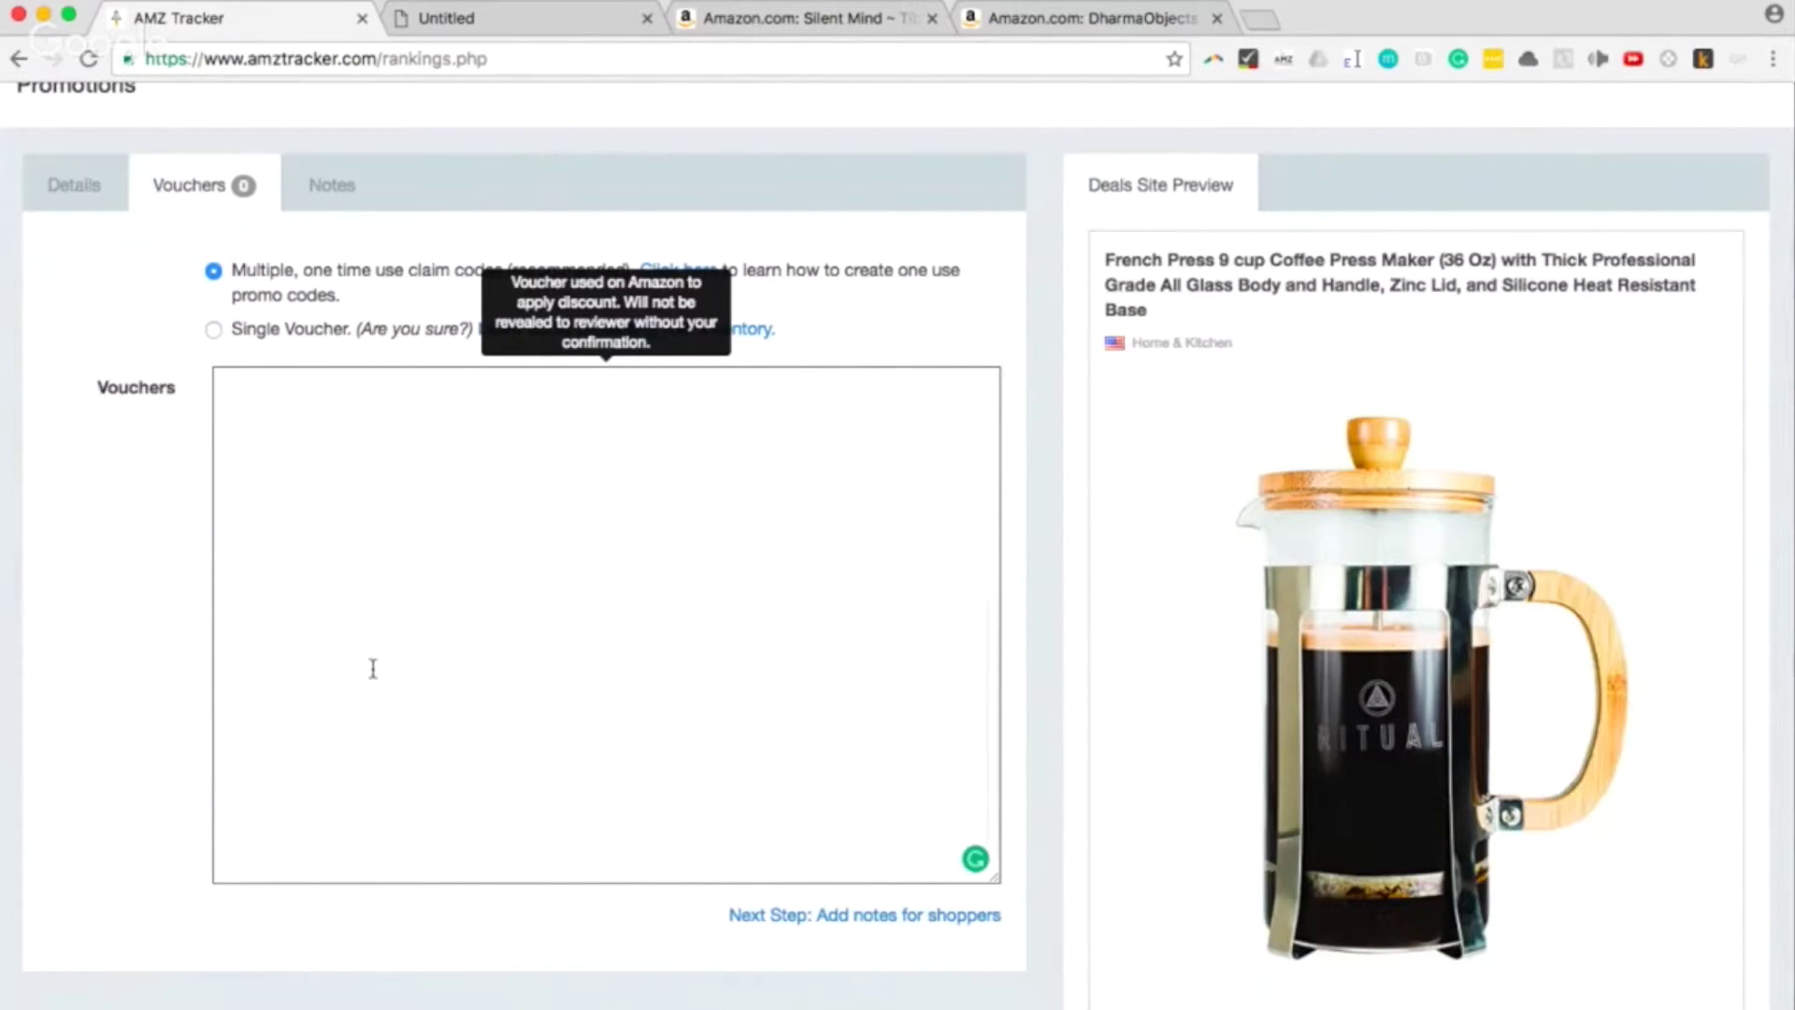
key("super+v")
scroll(372, 669, "up", 5)
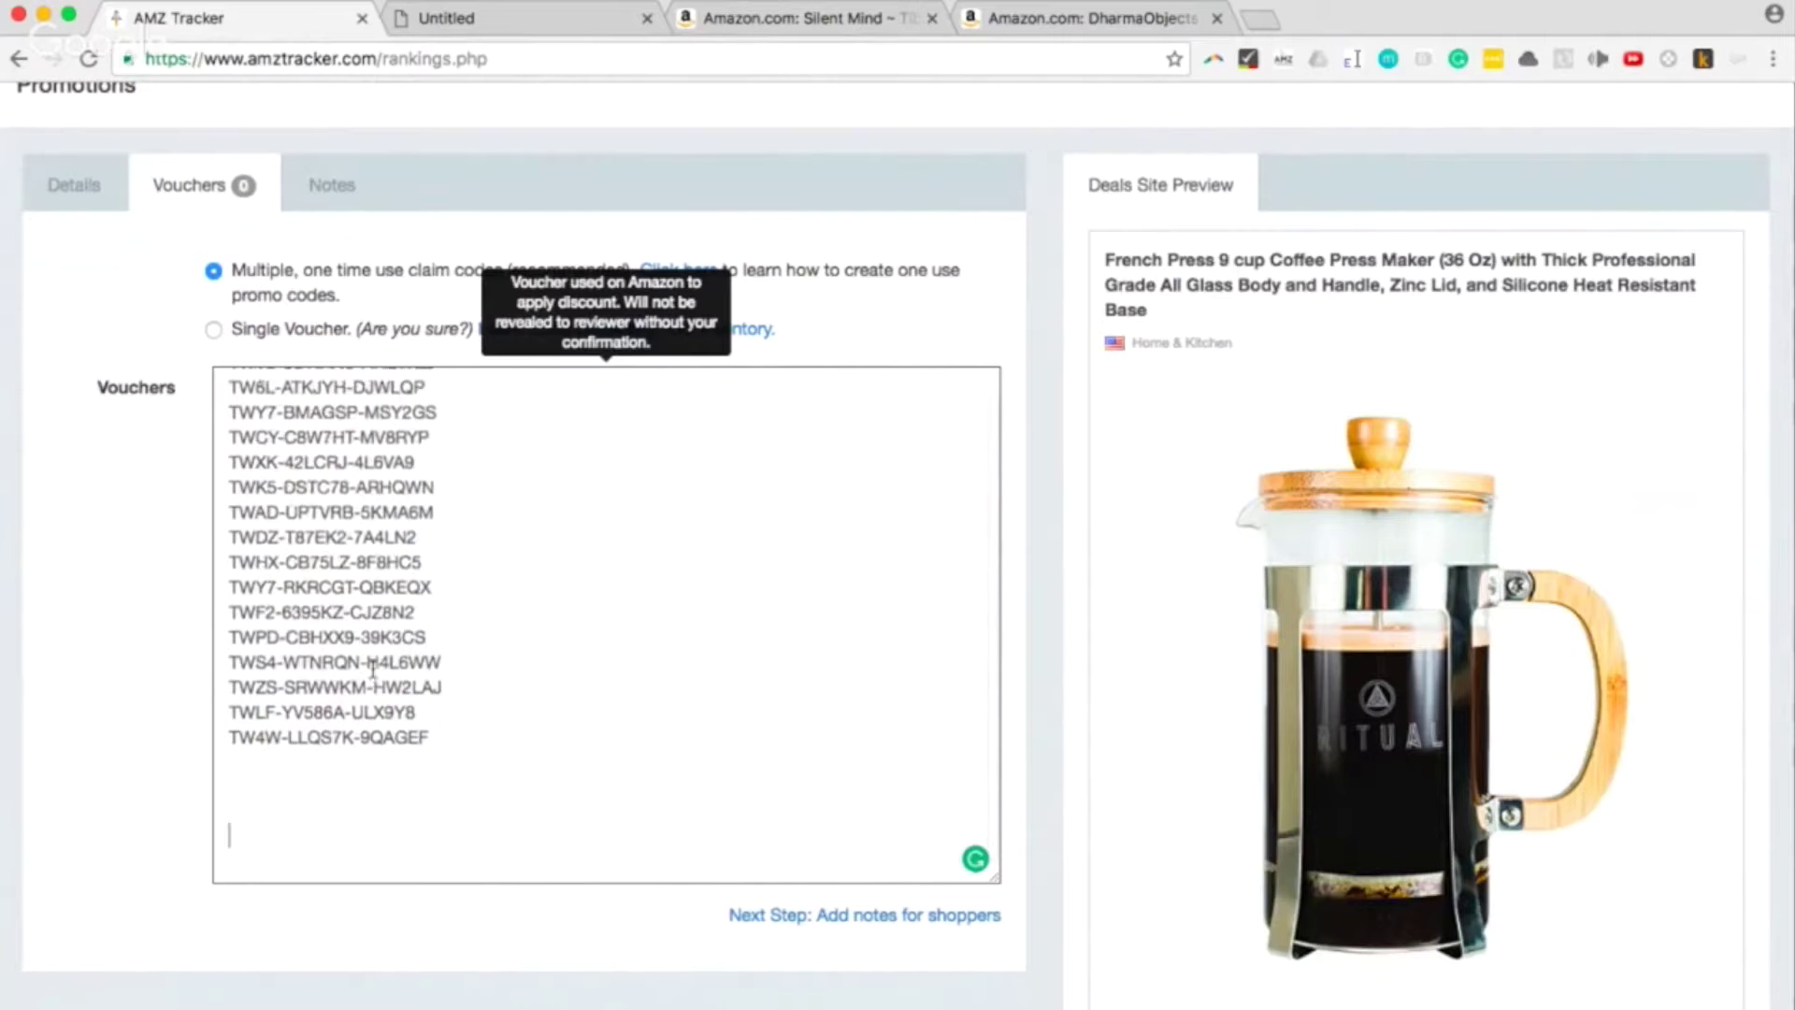
key("BackSpace")
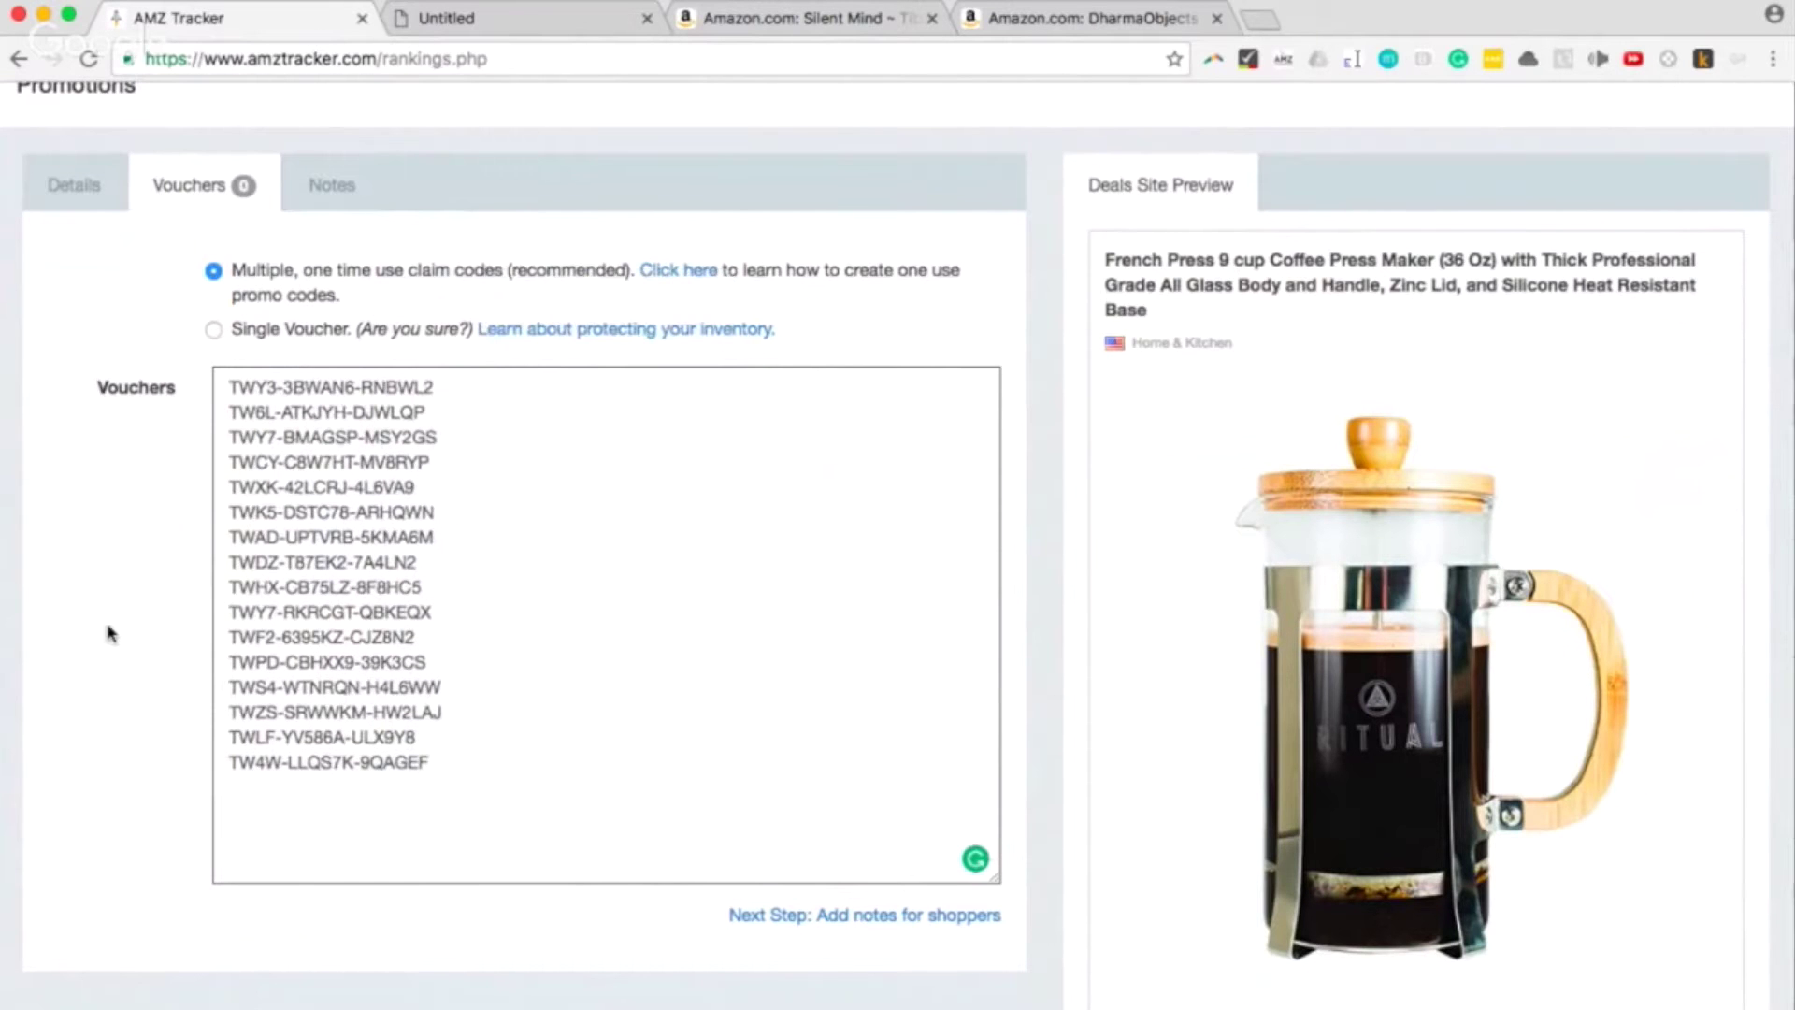
scroll(110, 635, "down", 1)
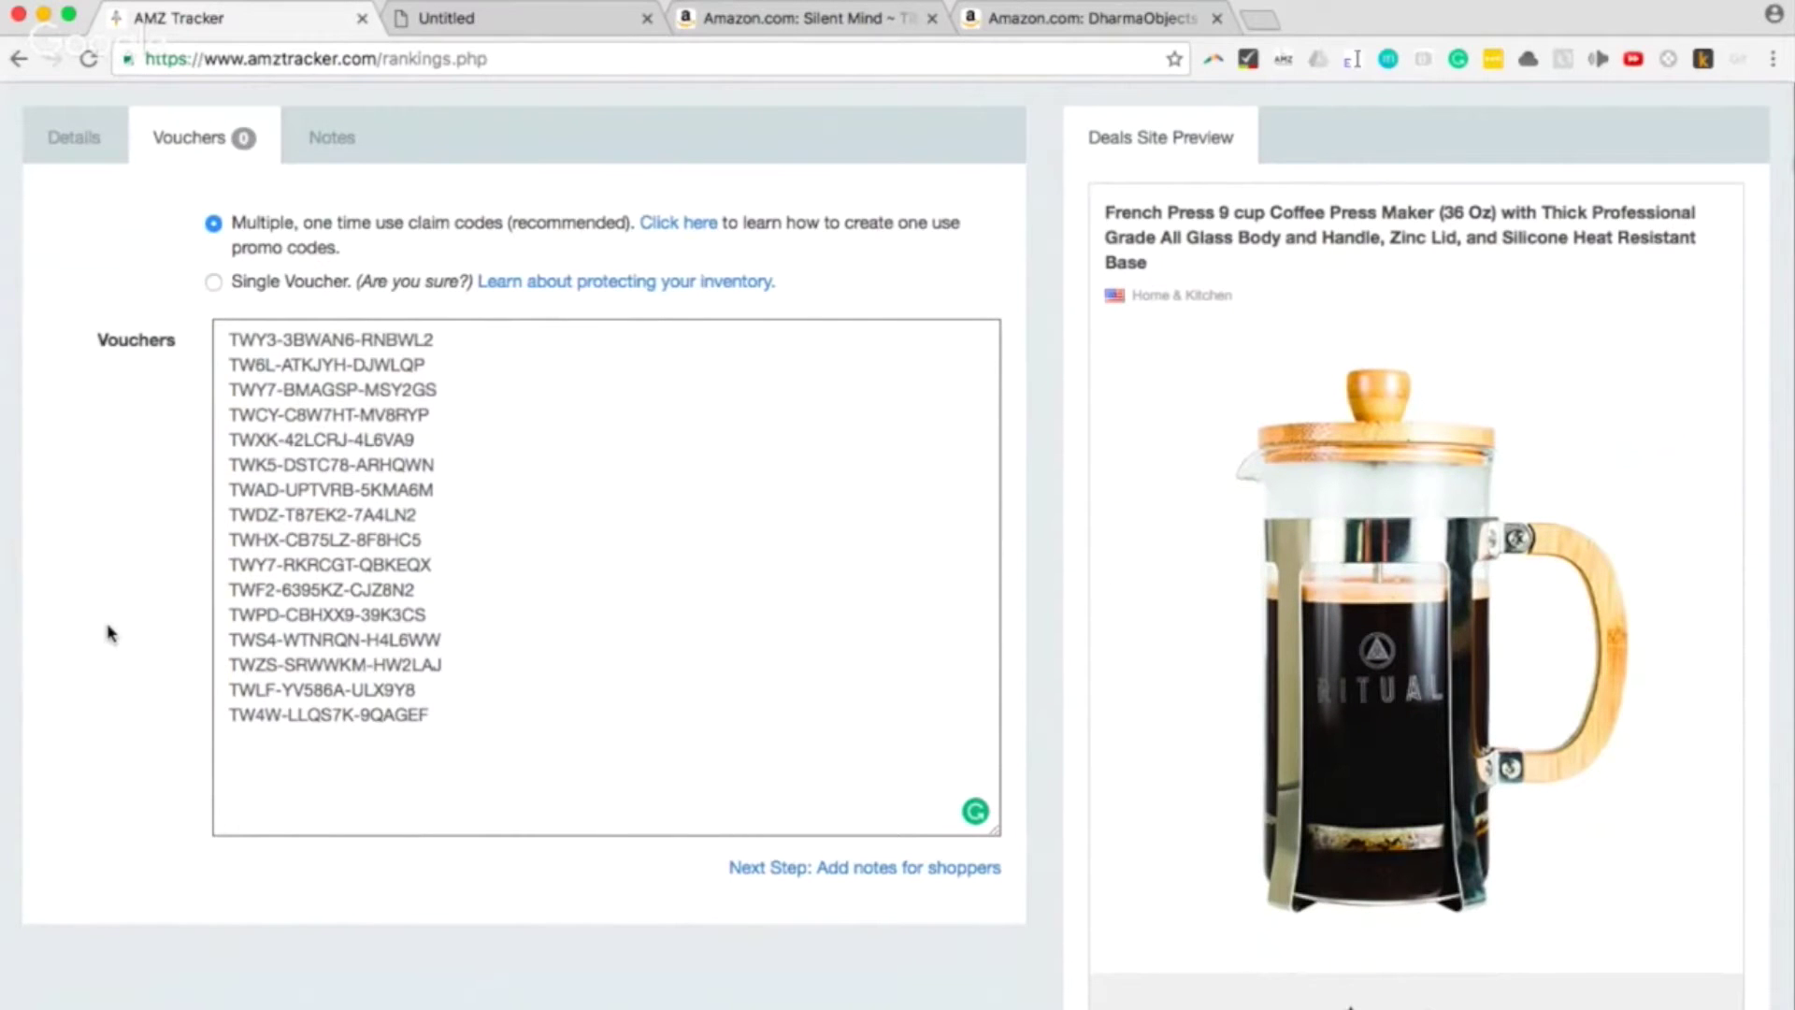
scroll(491, 393, "down", 3)
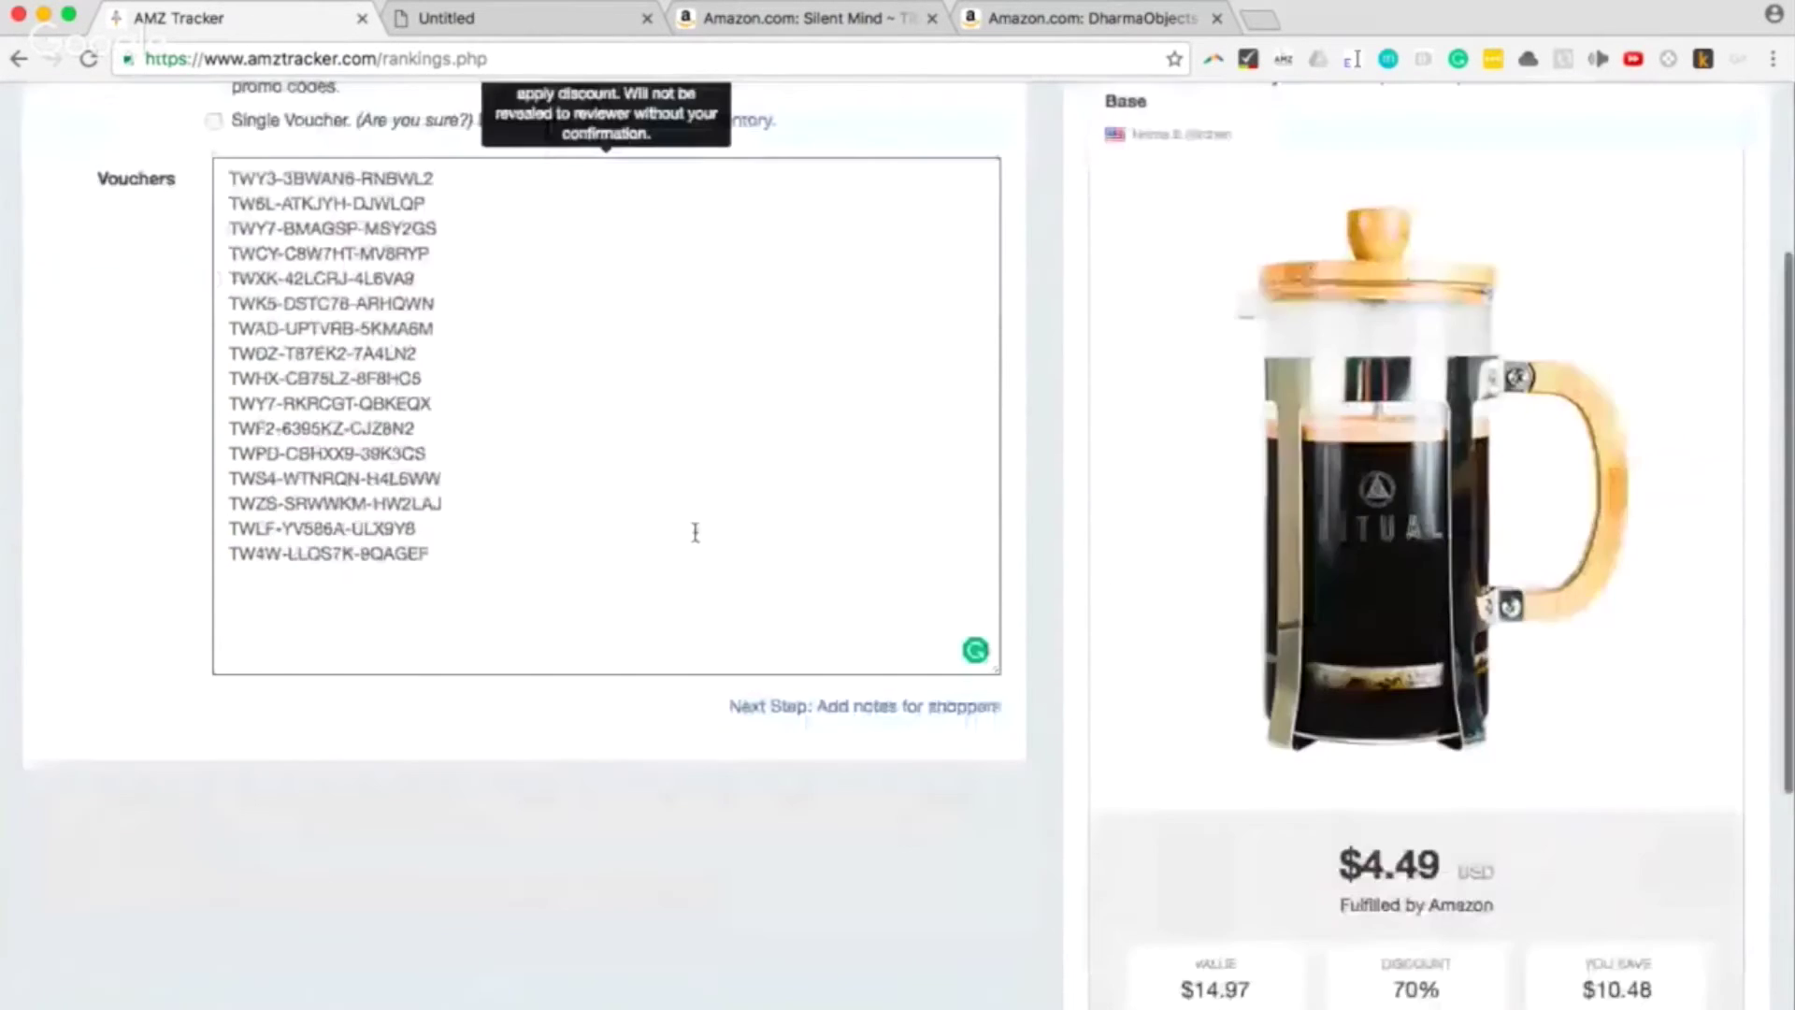
scroll(693, 533, "up", 5)
left_click(331, 230)
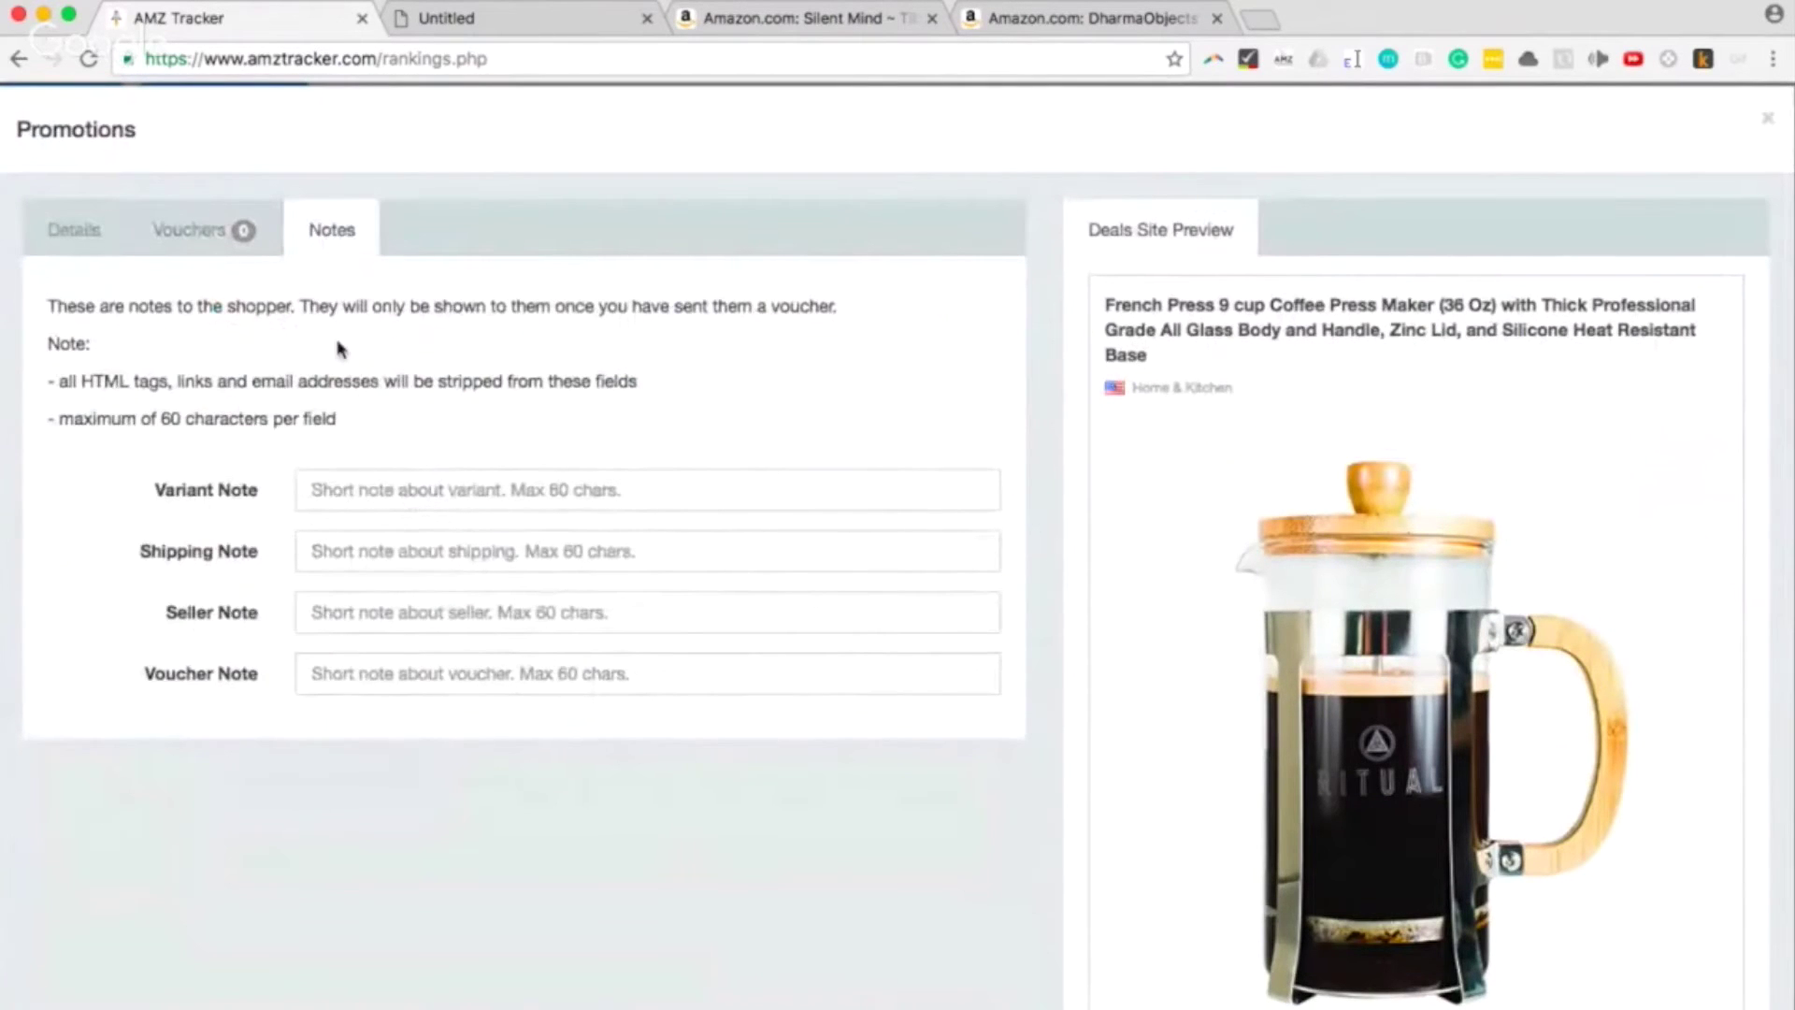
scroll(339, 348, "down", 2)
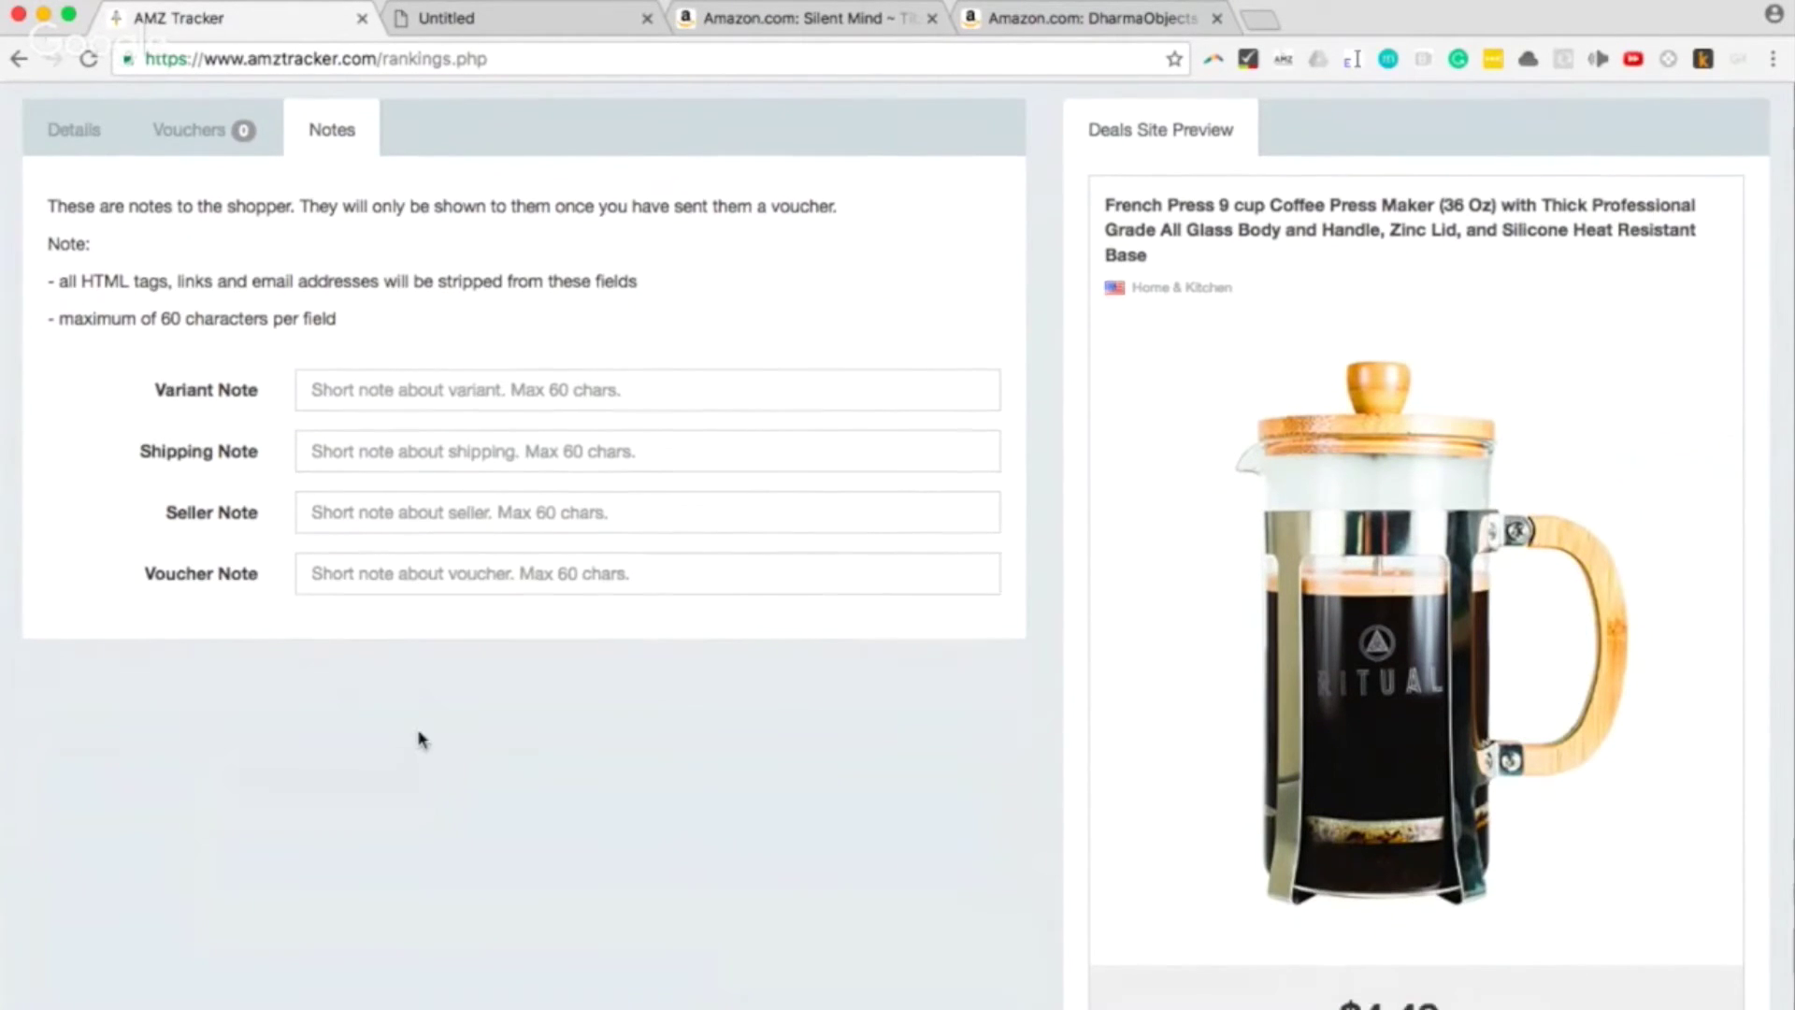
scroll(419, 739, "down", 4)
scroll(419, 739, "down", 4)
scroll(419, 740, "down", 1)
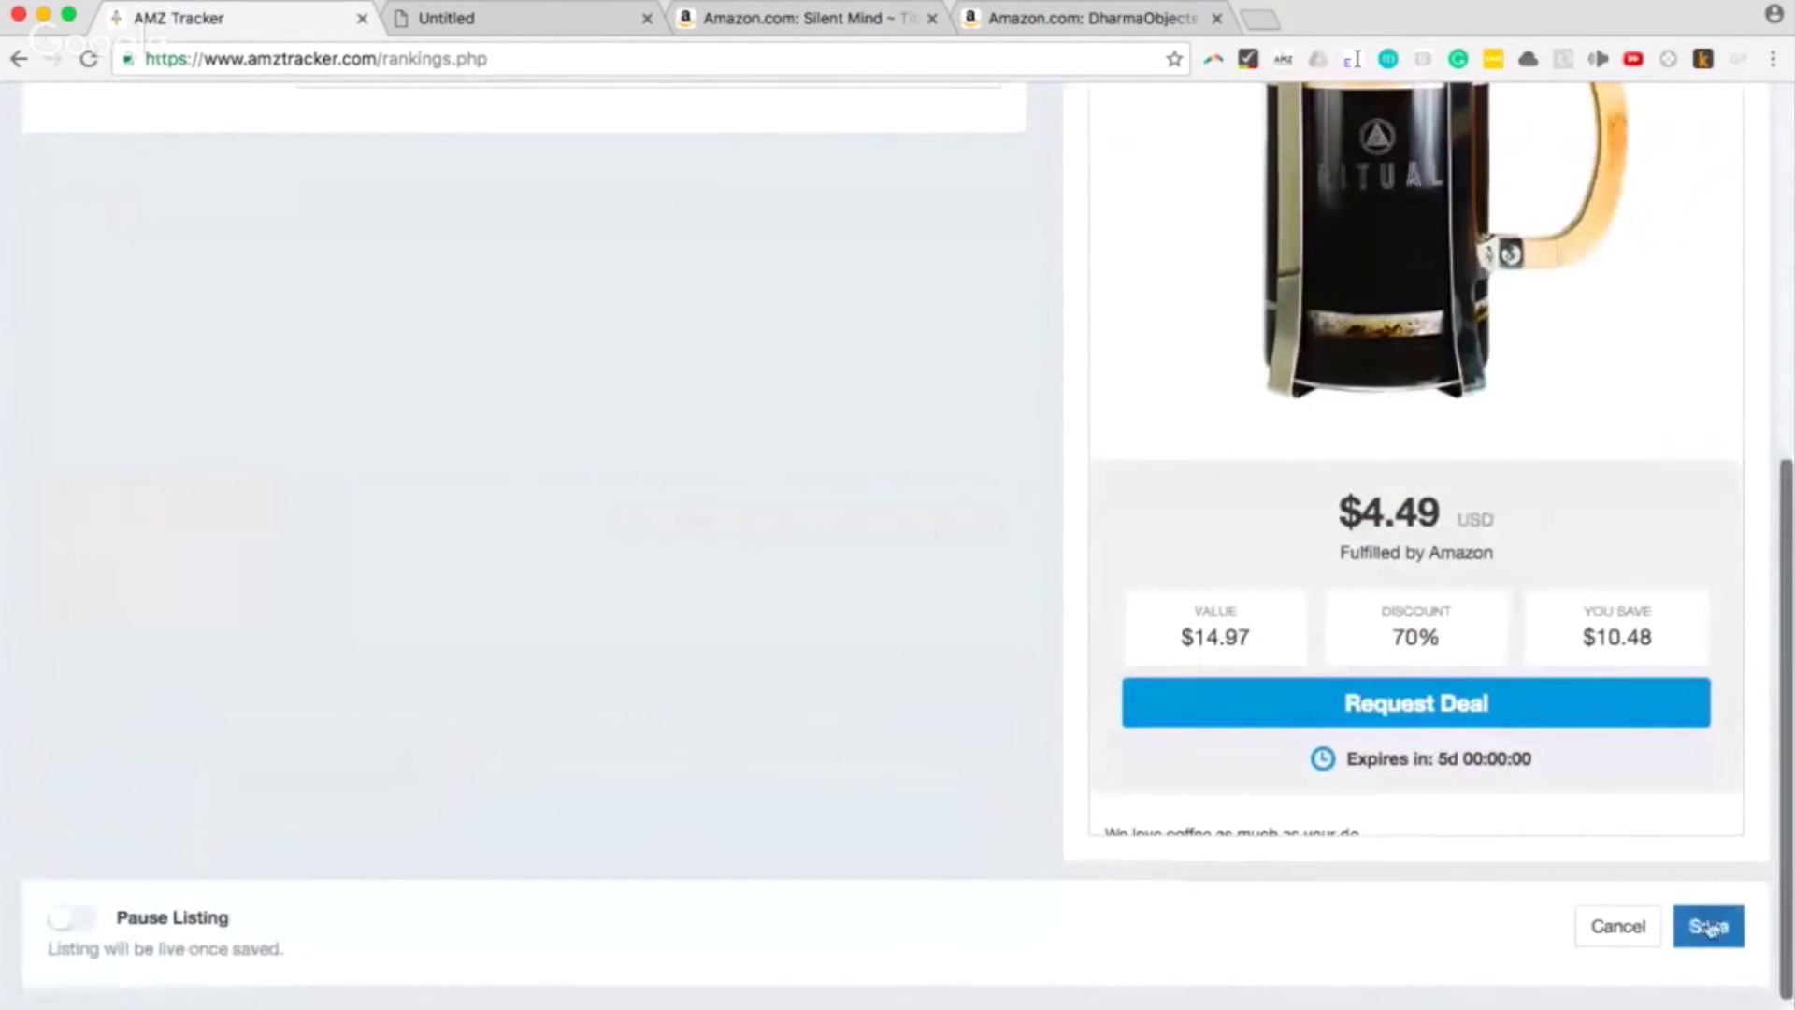
- Save the promotion with blank shopper notes so it lists 2016-12-07 to 2016-12-12 at $4.49
left_click(1709, 926)
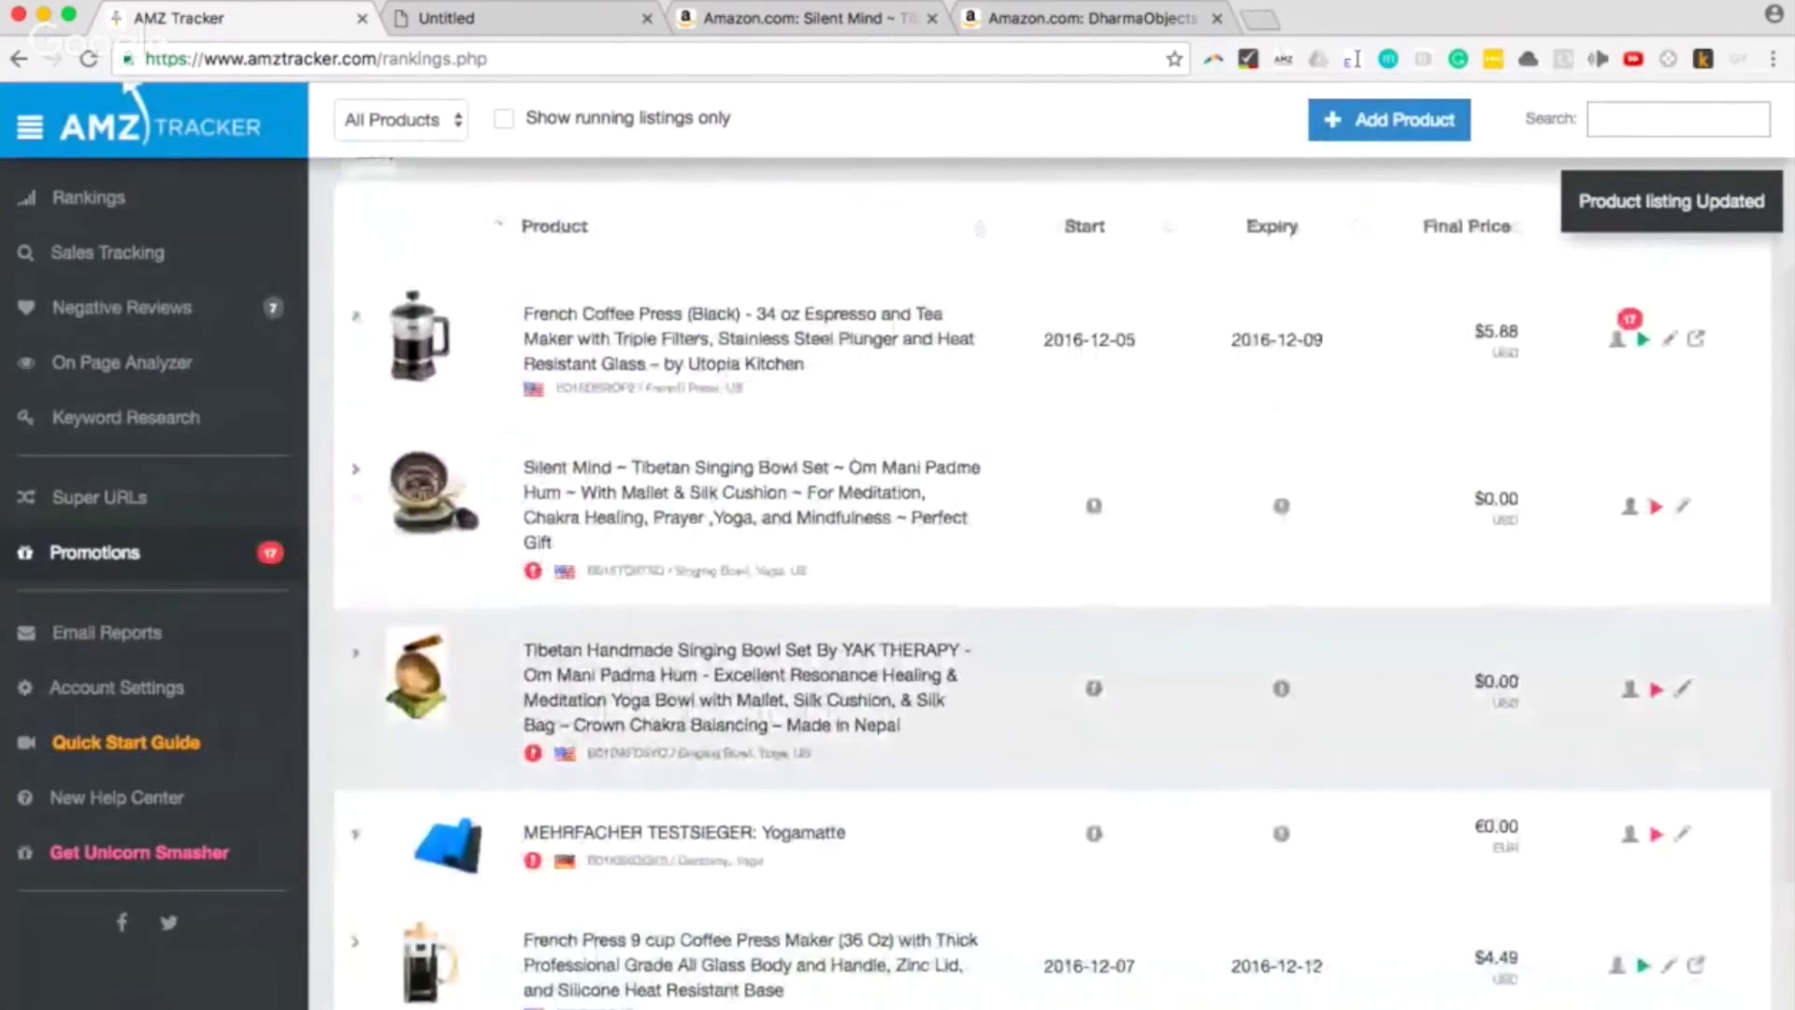
scroll(1052, 562, "down", 4)
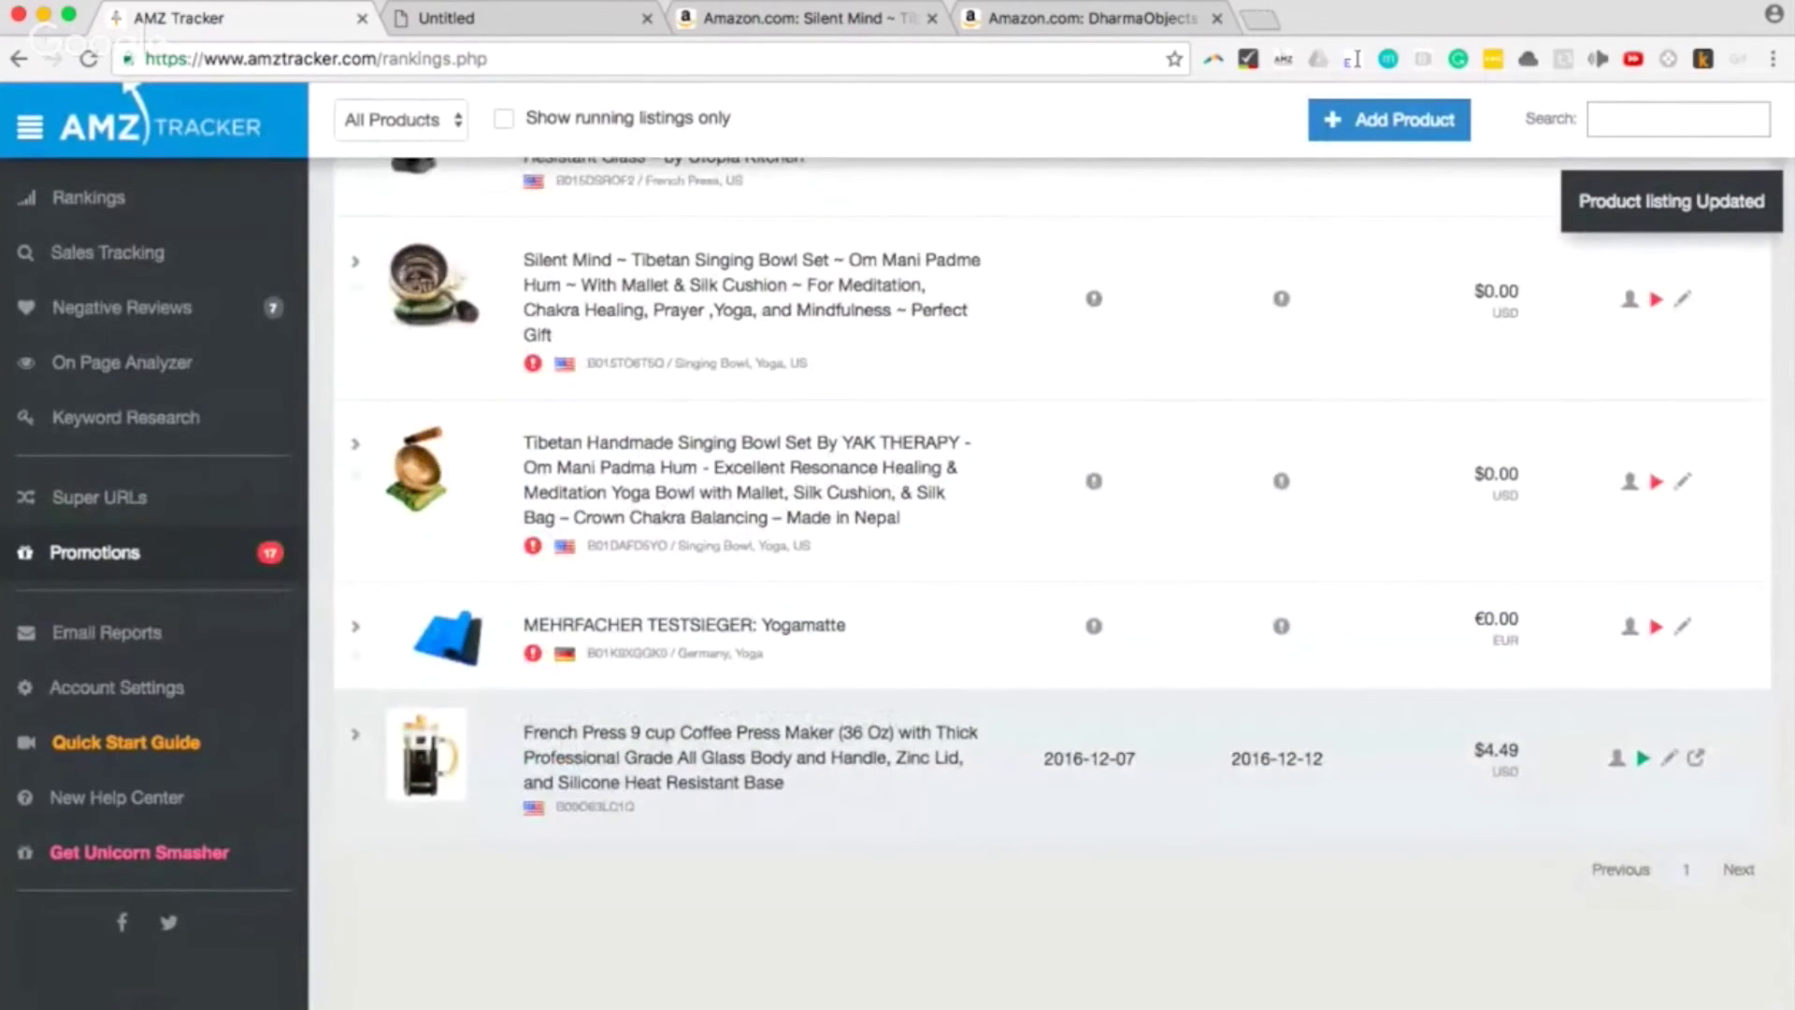